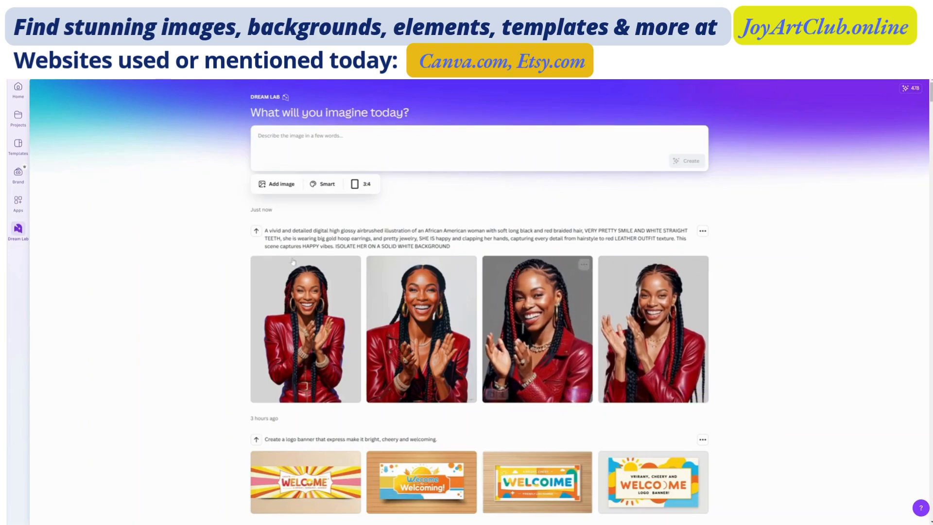
Reuse the red-outfit prompt with both the braid colour and leather outfit colour changed to blue, and generate new images.
{"action": "left_click", "coordinate": [256, 232]}
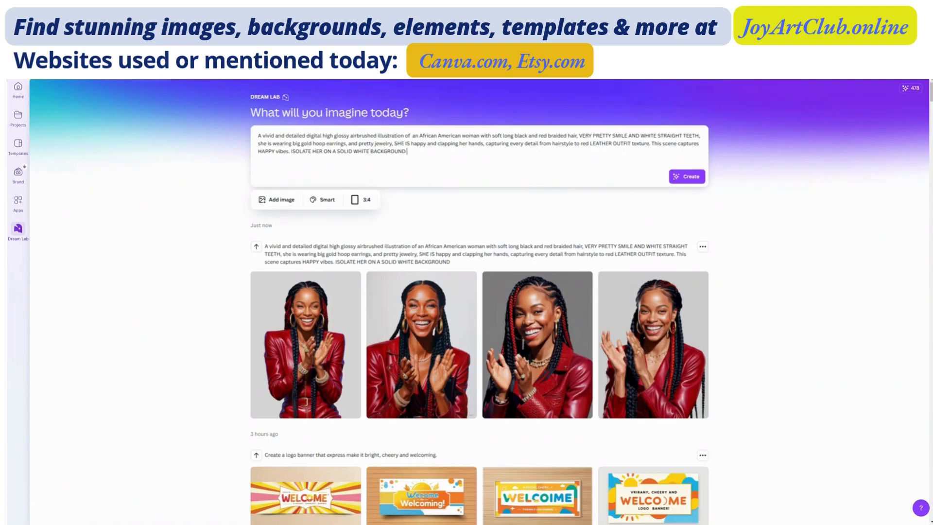
{"action": "double_click", "coordinate": [543, 136]}
{"action": "type", "text": "blue"}
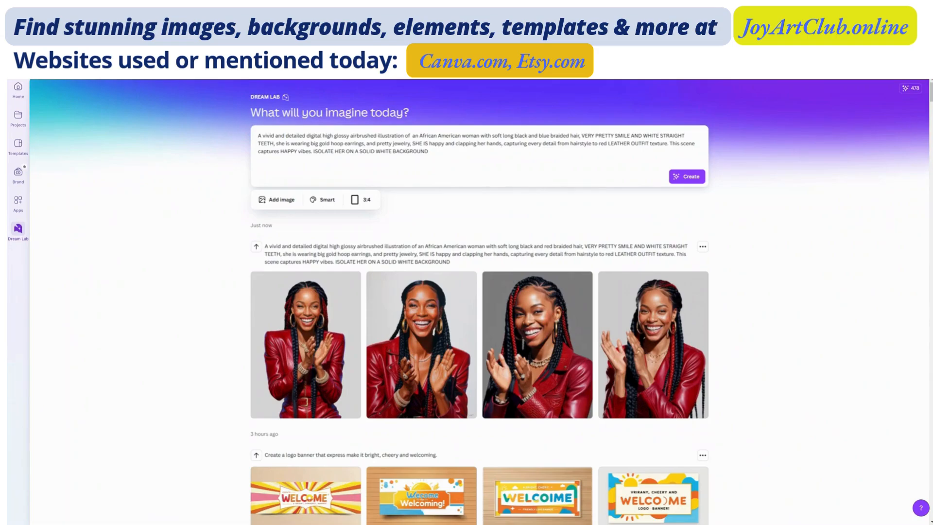
{"action": "double_click", "coordinate": [603, 144]}
{"action": "type", "text": "blue"}
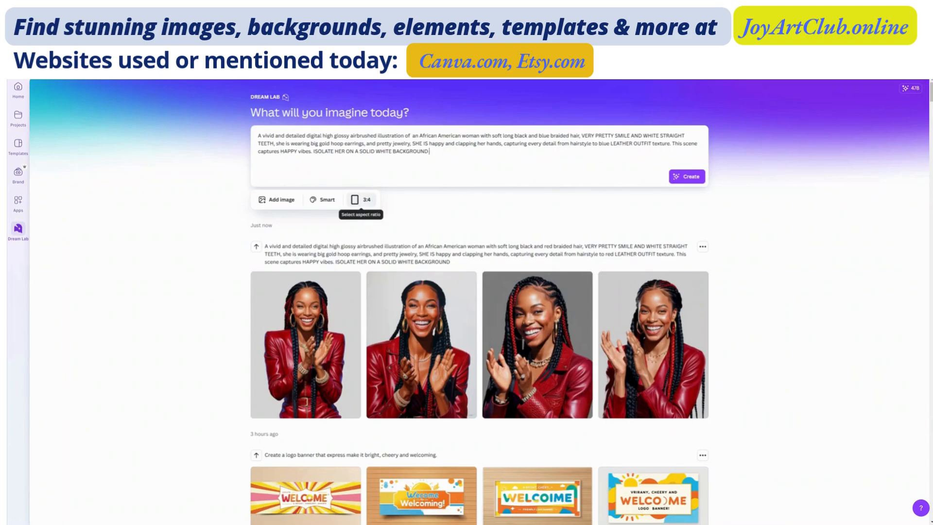
{"action": "left_click", "coordinate": [690, 180]}
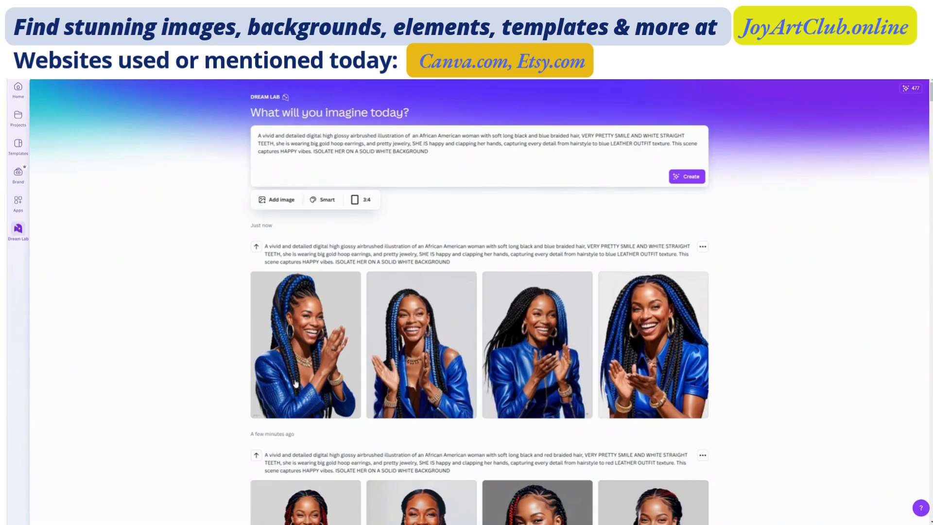
Examine each of the four generated blue-outfit images in the enlarged preview.
{"action": "mouse_move", "coordinate": [337, 382]}
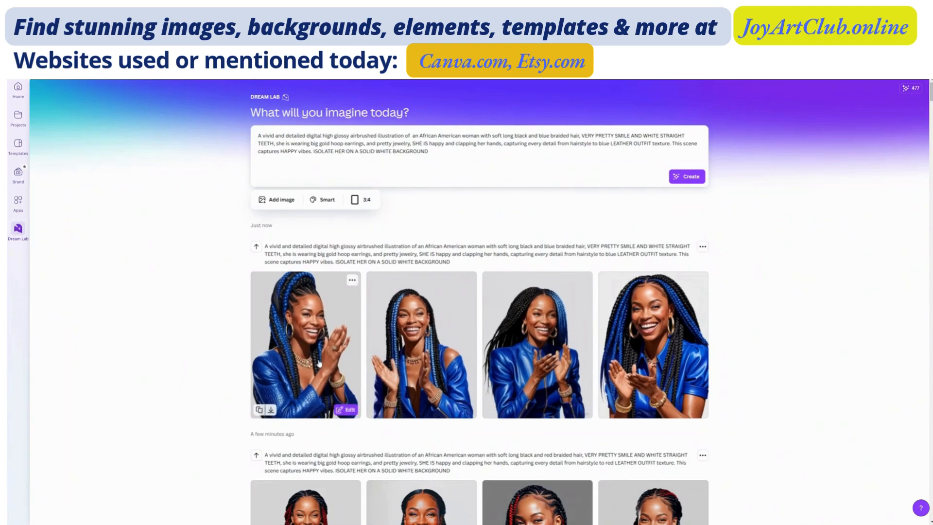
{"action": "left_click", "coordinate": [319, 363]}
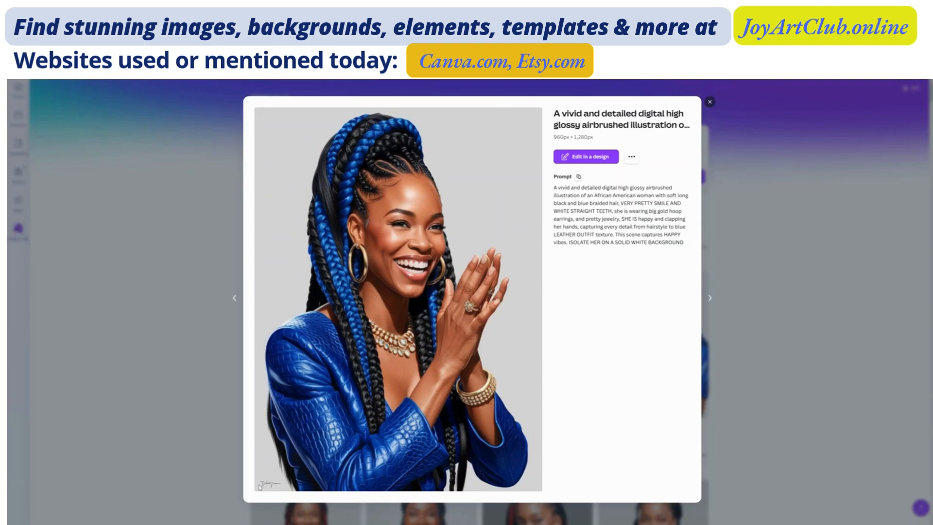
{"action": "left_click", "coordinate": [711, 103]}
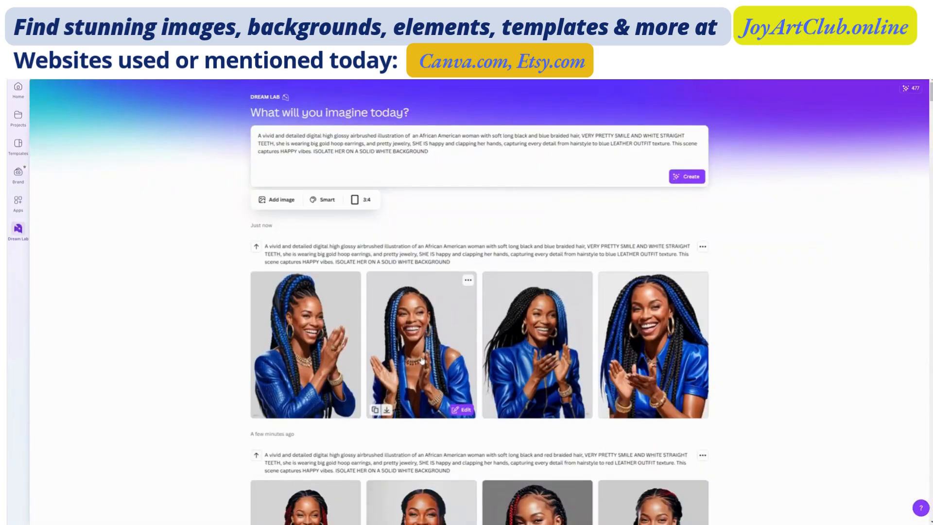
{"action": "left_click", "coordinate": [422, 360]}
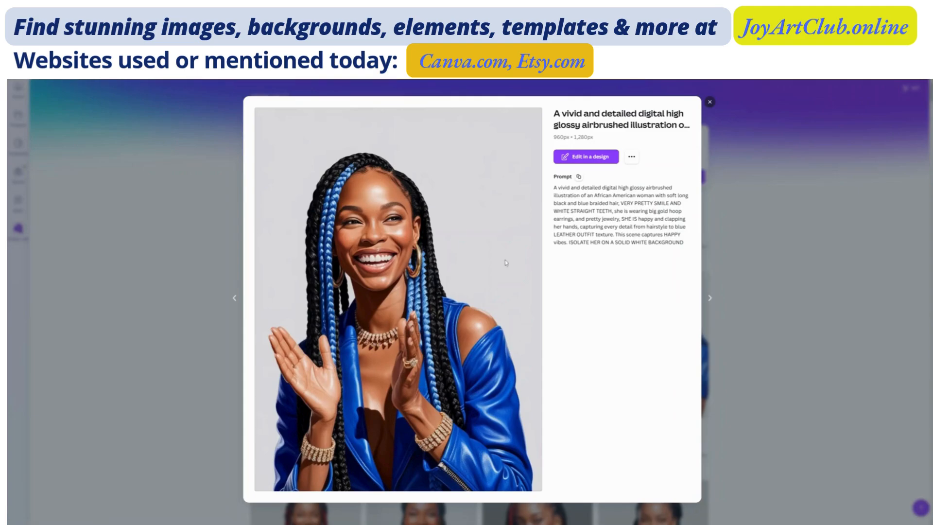
{"action": "left_click", "coordinate": [710, 102]}
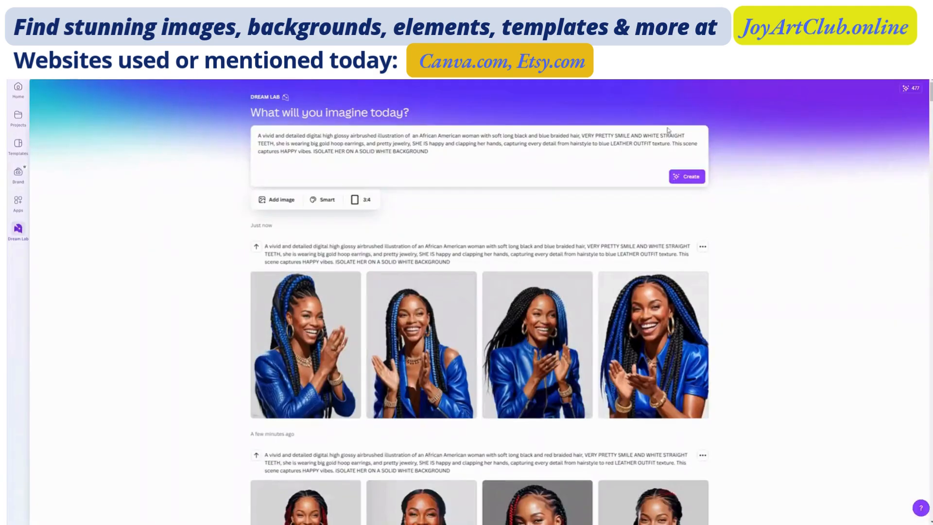
{"action": "left_click", "coordinate": [539, 356]}
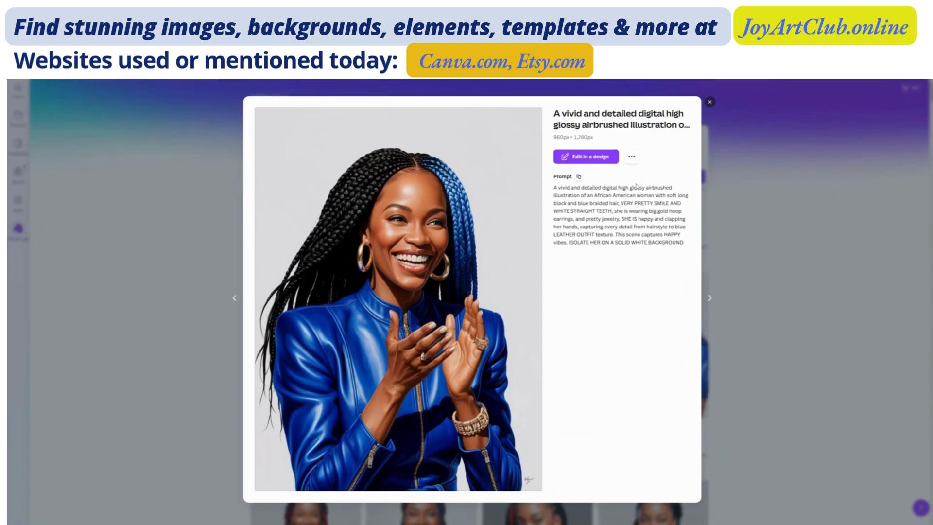
{"action": "left_click", "coordinate": [710, 102]}
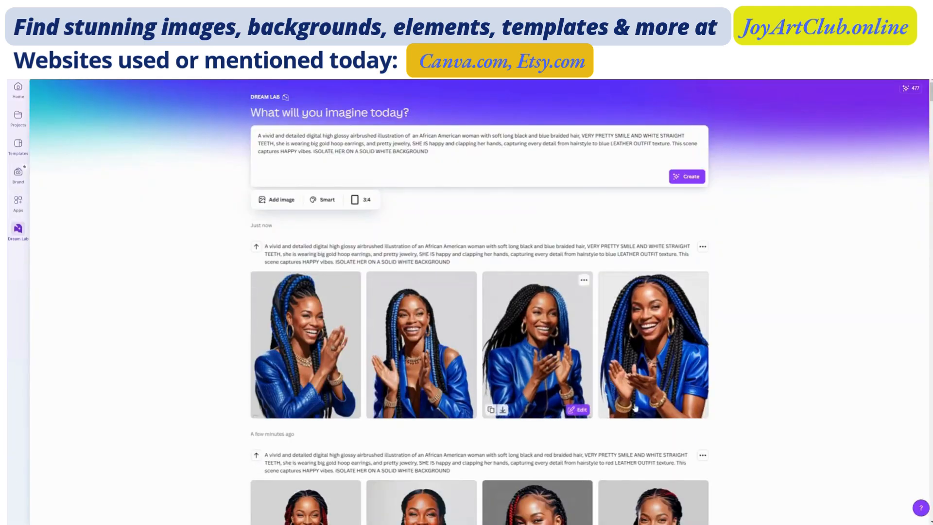
{"action": "left_click", "coordinate": [655, 357]}
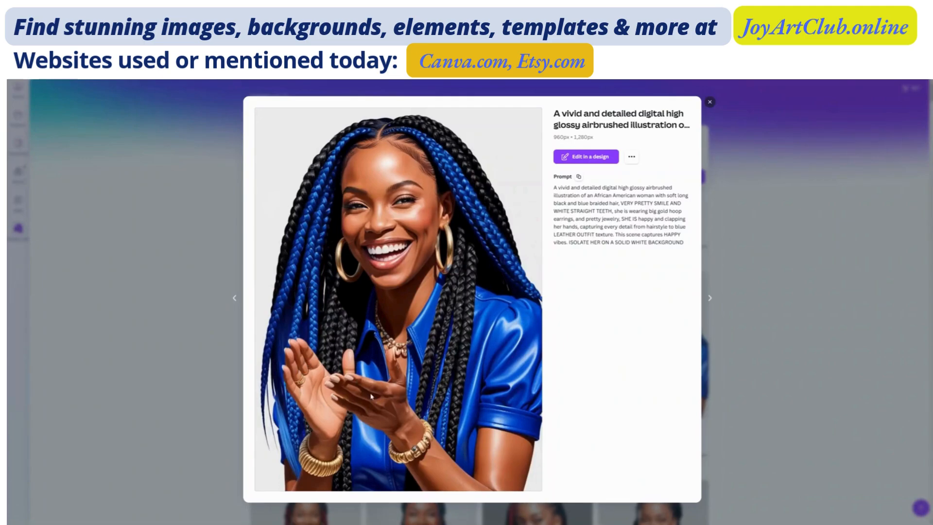
{"action": "left_click", "coordinate": [710, 103]}
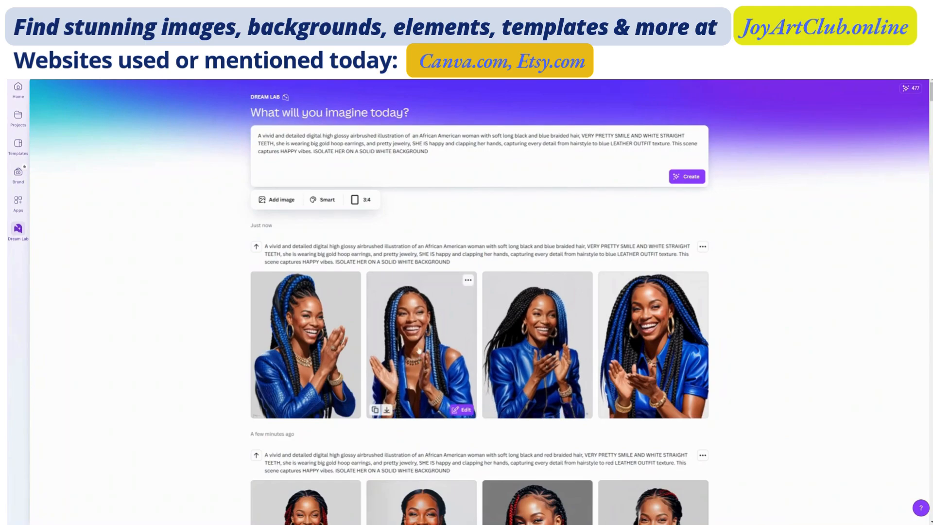
Open the first blue-outfit image in a design, keep it aligned with the page, and remove its background.
{"action": "left_click", "coordinate": [308, 324]}
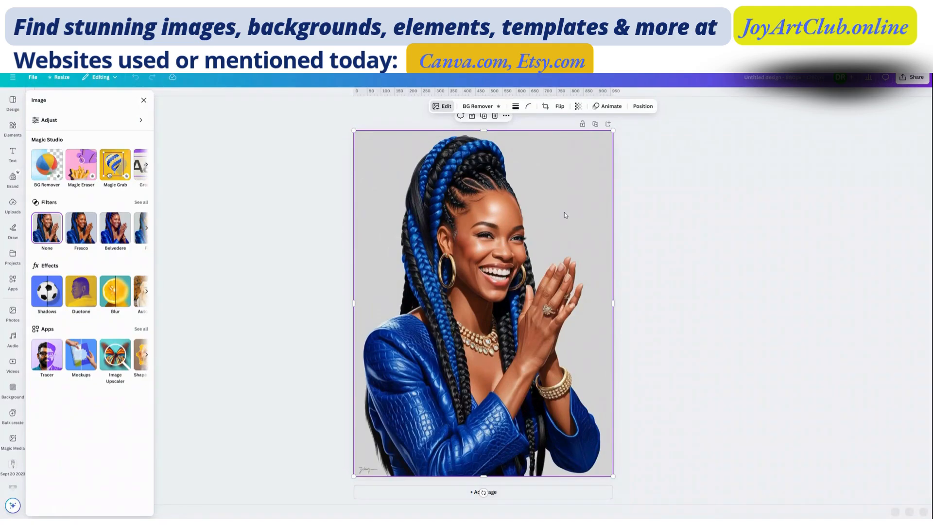
{"action": "mouse_move", "coordinate": [564, 212]}
{"action": "left_mouse_down"}
{"action": "mouse_move", "coordinate": [590, 212]}
{"action": "mouse_move", "coordinate": [564, 221]}
{"action": "mouse_move", "coordinate": [574, 226]}
{"action": "left_mouse_up"}
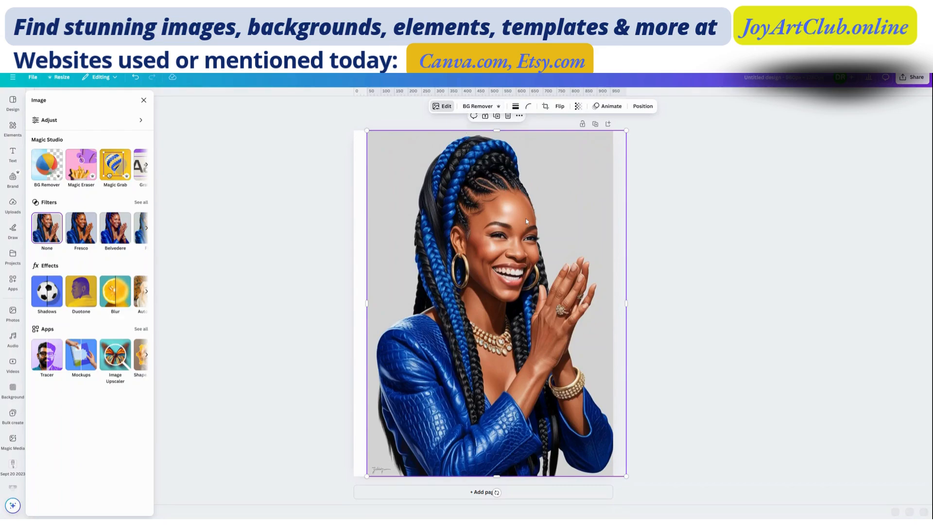
{"action": "left_click_drag", "start_coordinate": [525, 218], "coordinate": [512, 217]}
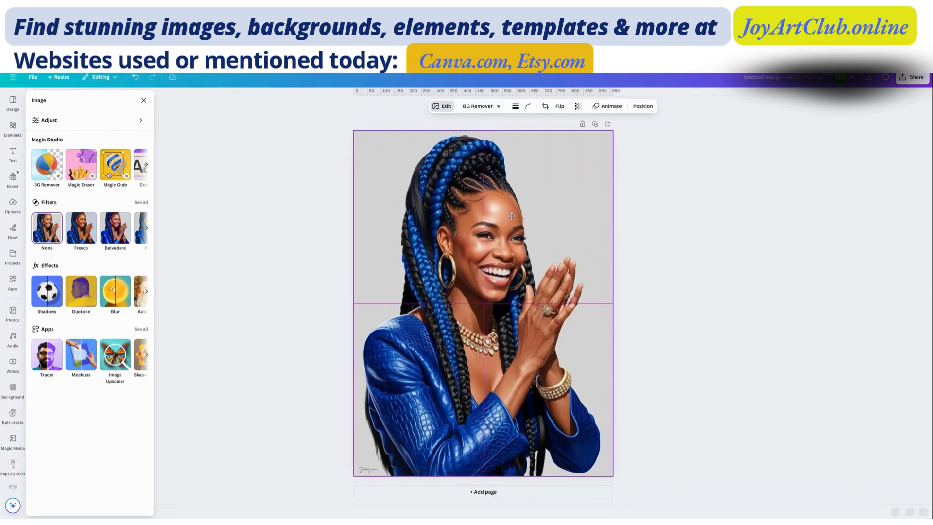
{"action": "left_click", "coordinate": [479, 107]}
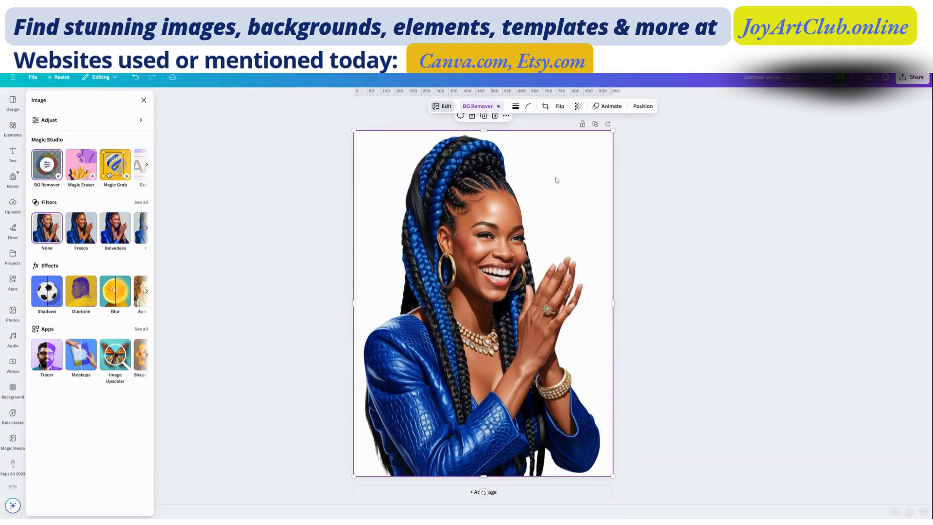
Crop the image's right edge slightly inward, then try a magenta page background and undo that fill.
{"action": "left_click_drag", "start_coordinate": [614, 303], "coordinate": [605, 302]}
{"action": "left_click", "coordinate": [611, 281]}
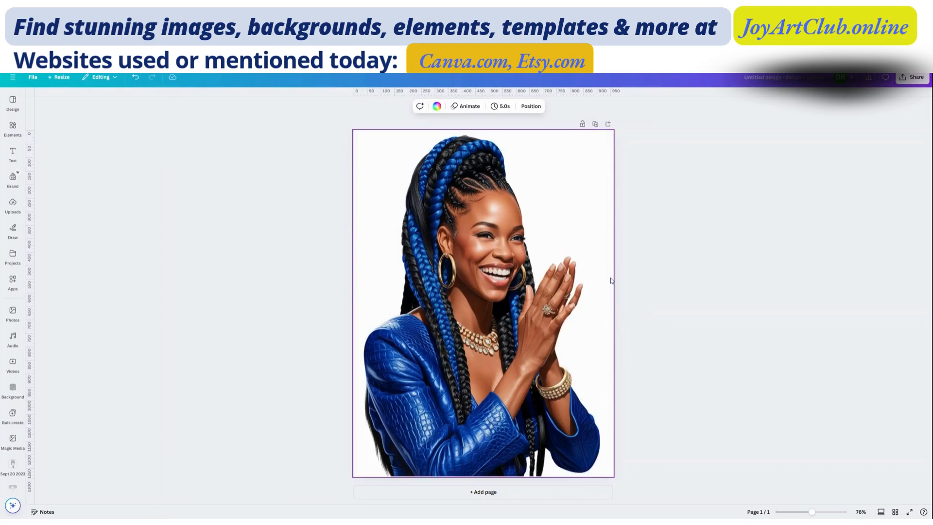
{"action": "left_click", "coordinate": [493, 165]}
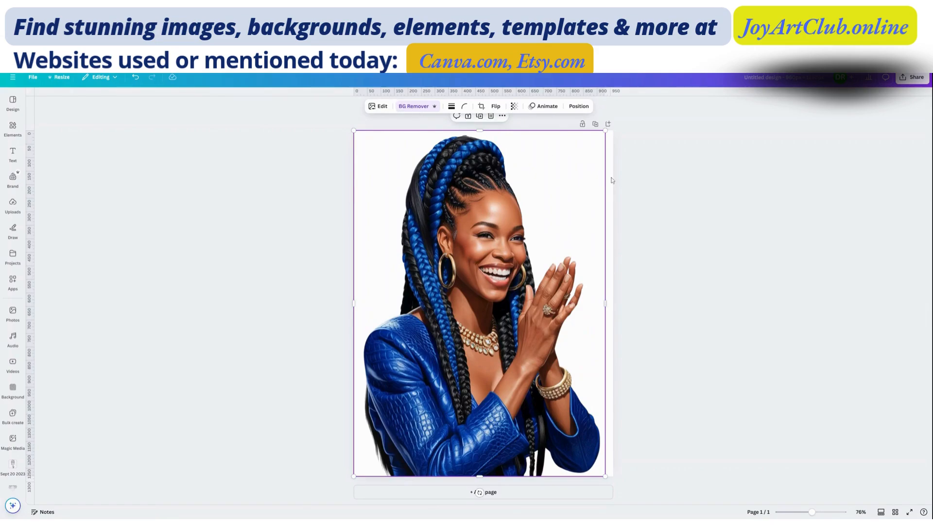
{"action": "left_click", "coordinate": [612, 192]}
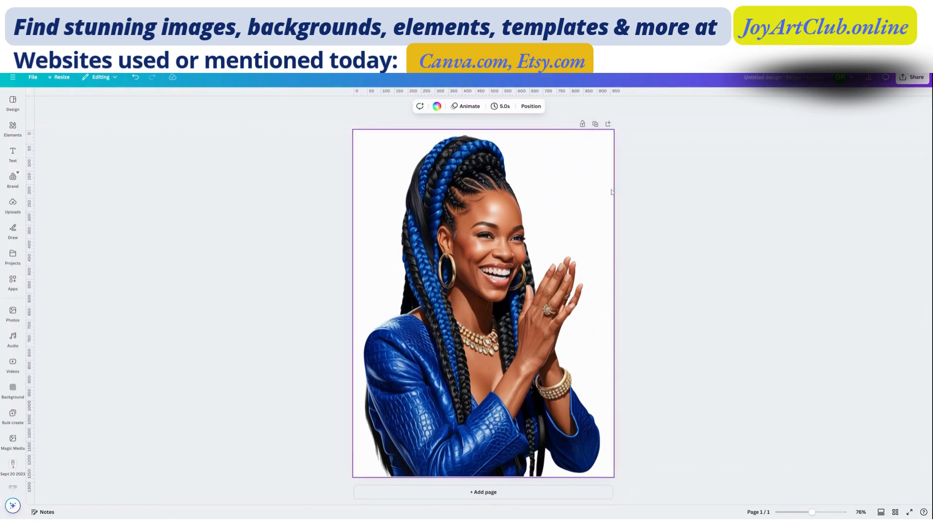
{"action": "left_click", "coordinate": [439, 108]}
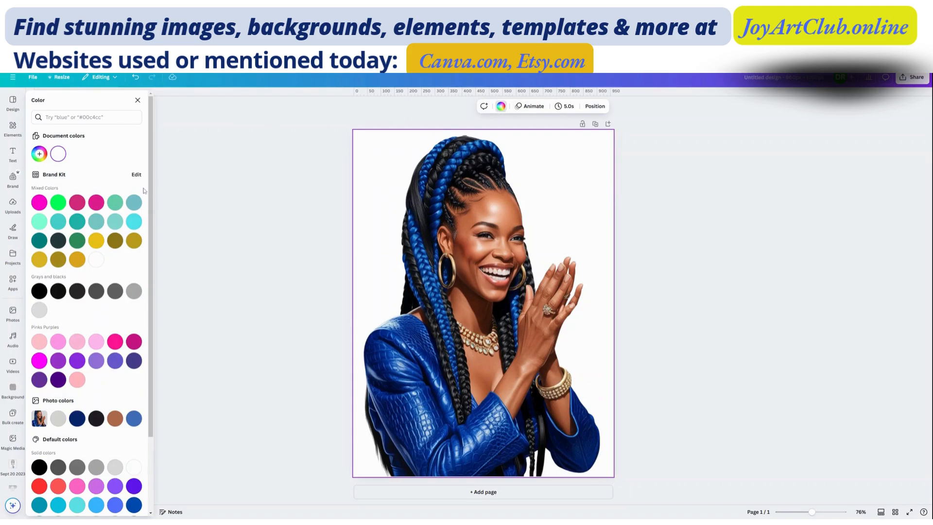
{"action": "left_click", "coordinate": [99, 202]}
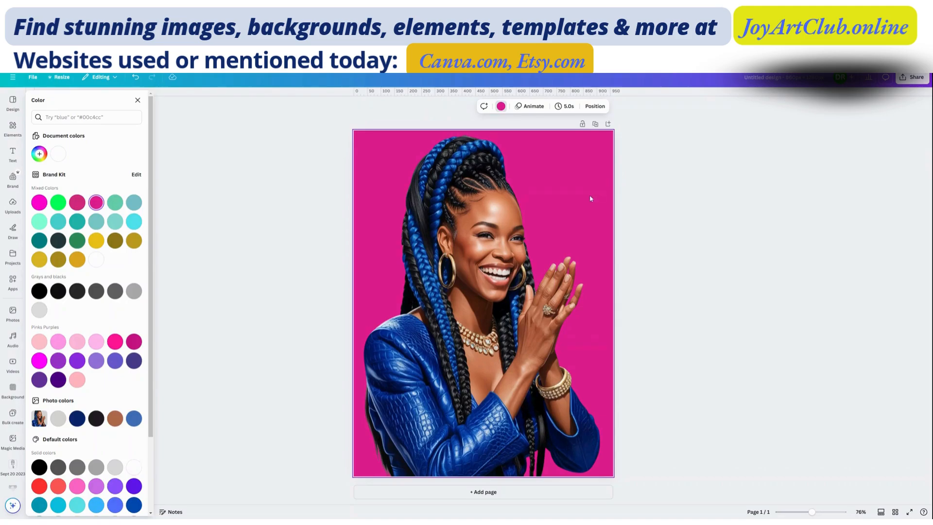
{"action": "key", "text": "ctrl+z"}
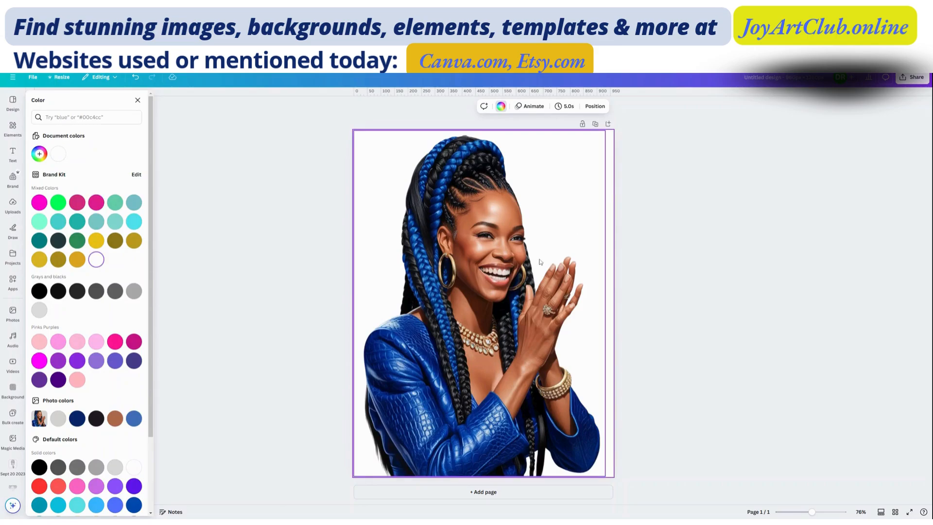
Scale the cut-out woman down proportionally and move her towards the centre of the page.
{"action": "left_click", "coordinate": [555, 231]}
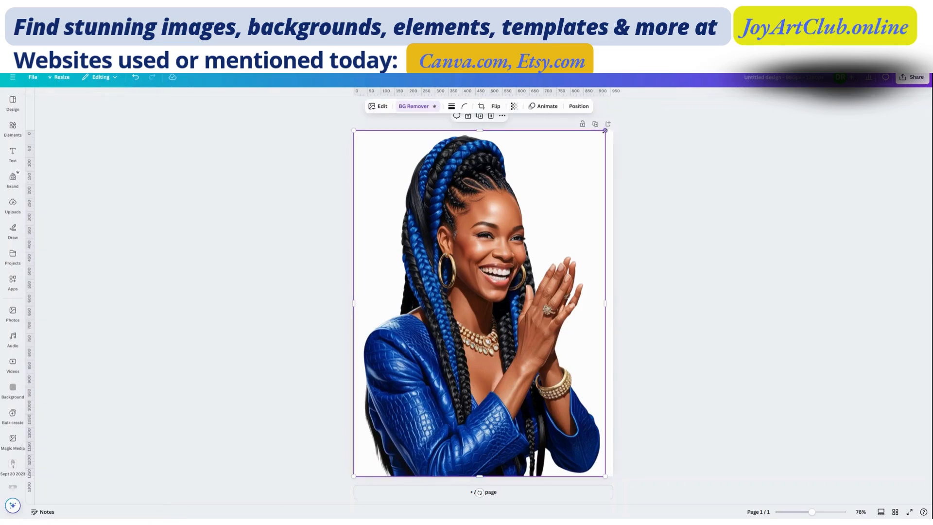
{"action": "left_click_drag", "start_coordinate": [605, 130], "coordinate": [566, 186]}
{"action": "left_click_drag", "start_coordinate": [474, 237], "coordinate": [498, 252]}
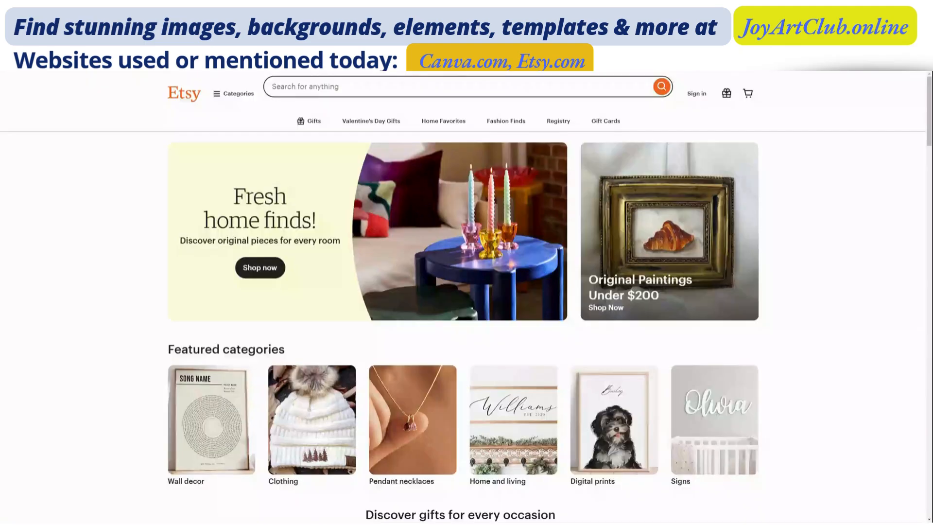
Switch to Etsy and search the marketplace for "afrocentri tshirts".
{"action": "left_click", "coordinate": [306, 87]}
{"action": "type", "text": "a"}
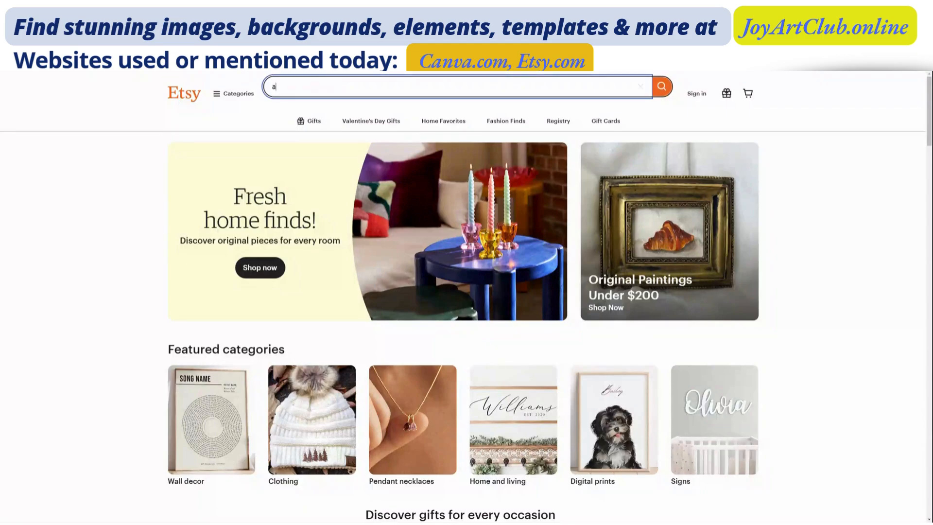
{"action": "type", "text": "frocentri"}
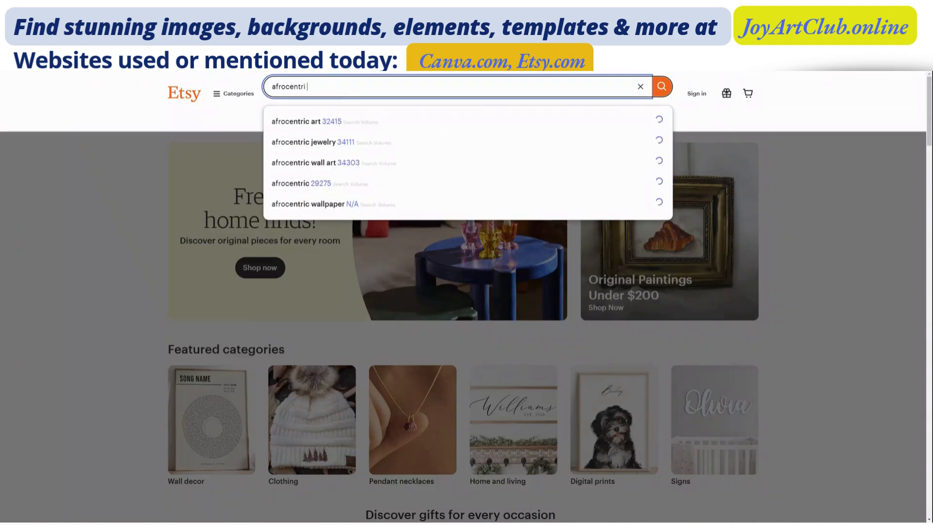
{"action": "type", "text": " tshirts"}
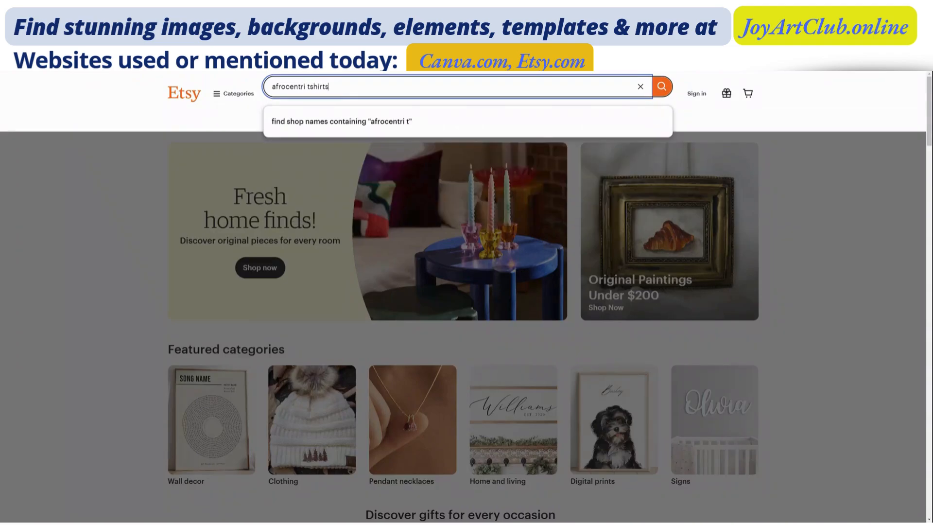
{"action": "key", "text": "Return"}
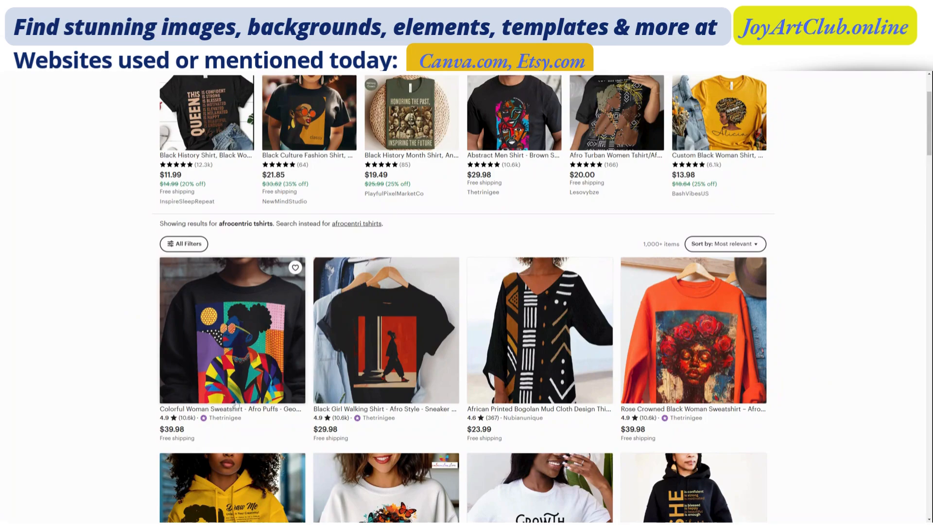
Browse the shirt and sweatshirt listings to examine how artwork of women is used in the designs.
{"action": "scroll", "coordinate": [226, 387], "scroll_direction": "down", "scroll_amount": 2}
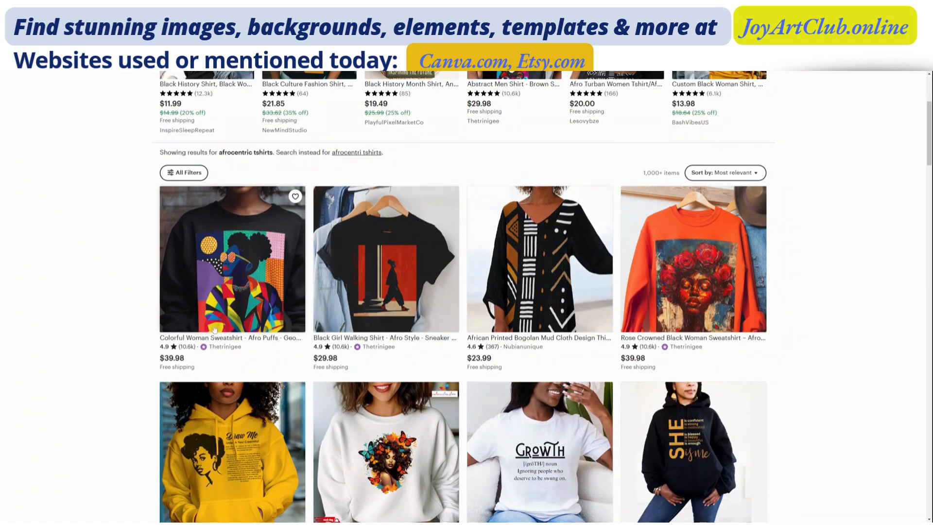
{"action": "scroll", "coordinate": [223, 328], "scroll_direction": "down", "scroll_amount": 2}
{"action": "scroll", "coordinate": [222, 329], "scroll_direction": "down", "scroll_amount": 1}
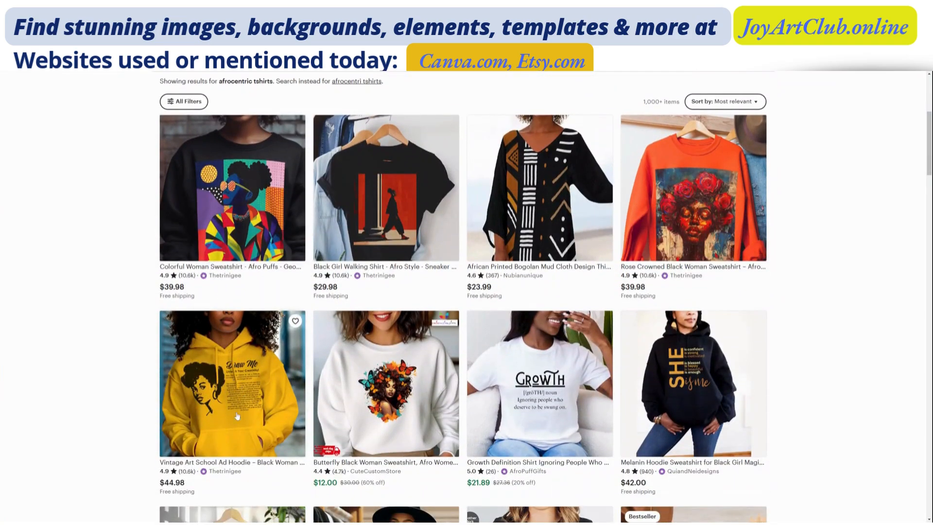
{"action": "scroll", "coordinate": [242, 450], "scroll_direction": "down", "scroll_amount": 2}
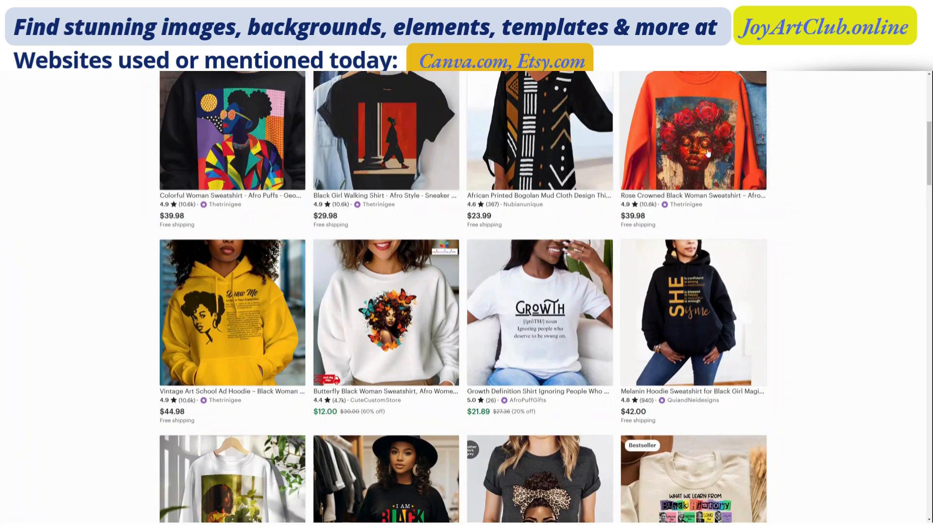
{"action": "scroll", "coordinate": [527, 339], "scroll_direction": "down", "scroll_amount": 4}
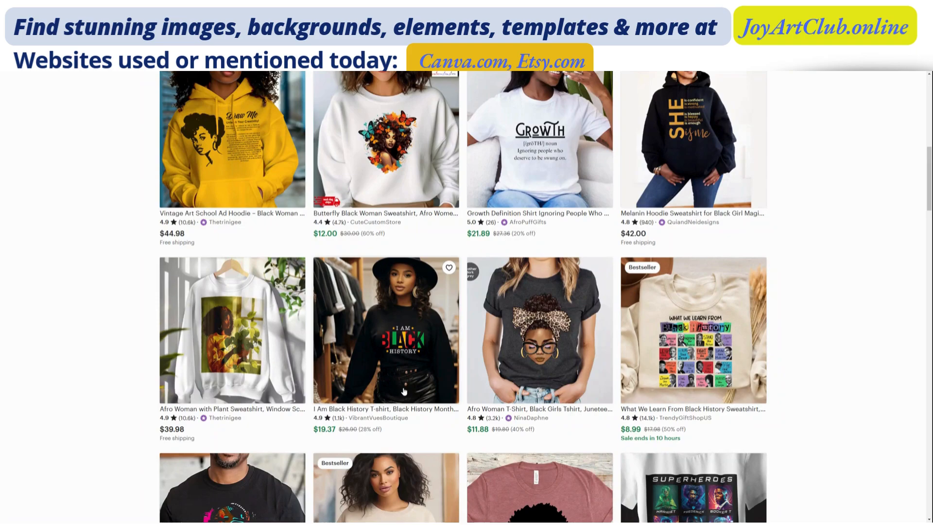
{"action": "scroll", "coordinate": [404, 391], "scroll_direction": "down", "scroll_amount": 2}
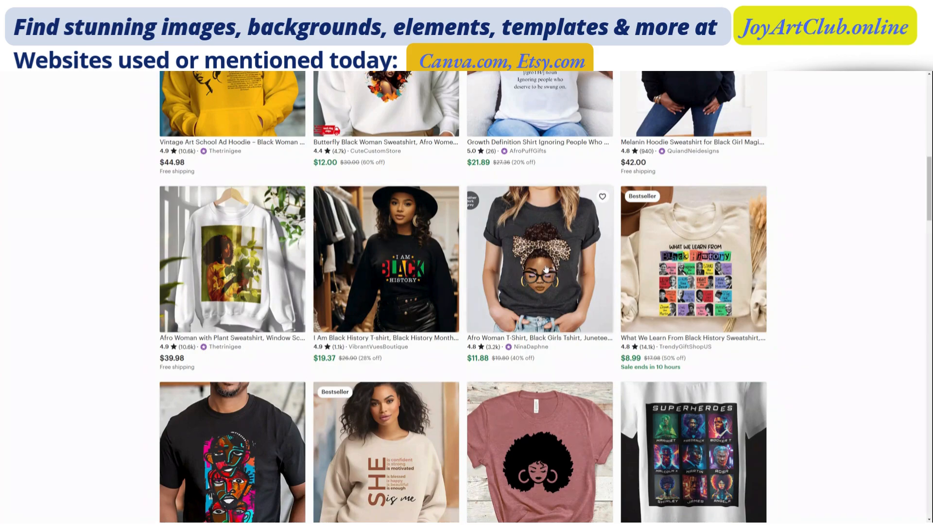
{"action": "scroll", "coordinate": [693, 299], "scroll_direction": "down", "scroll_amount": 3}
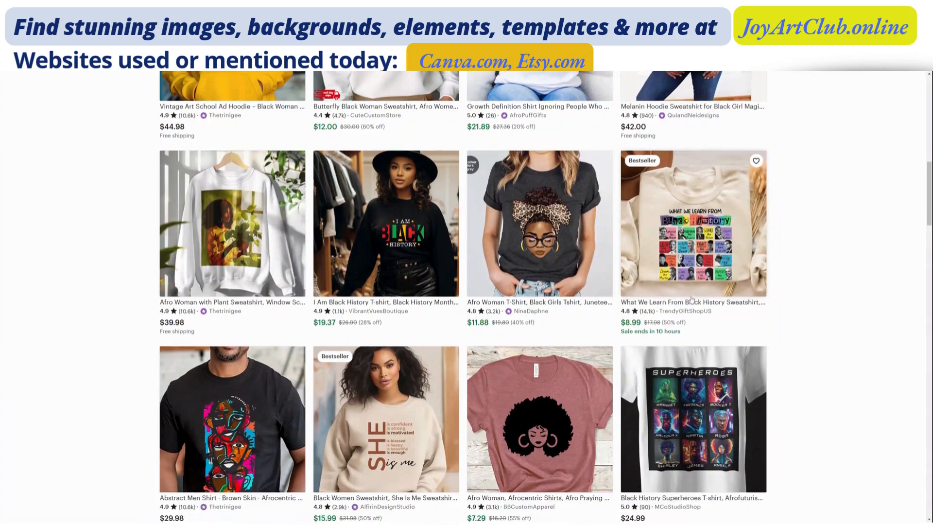
Look through more of the Etsy shirt and sweatshirt listings for portrait, silhouette and slogan designs featuring Black women.
{"action": "scroll", "coordinate": [209, 316], "scroll_direction": "down", "scroll_amount": 2}
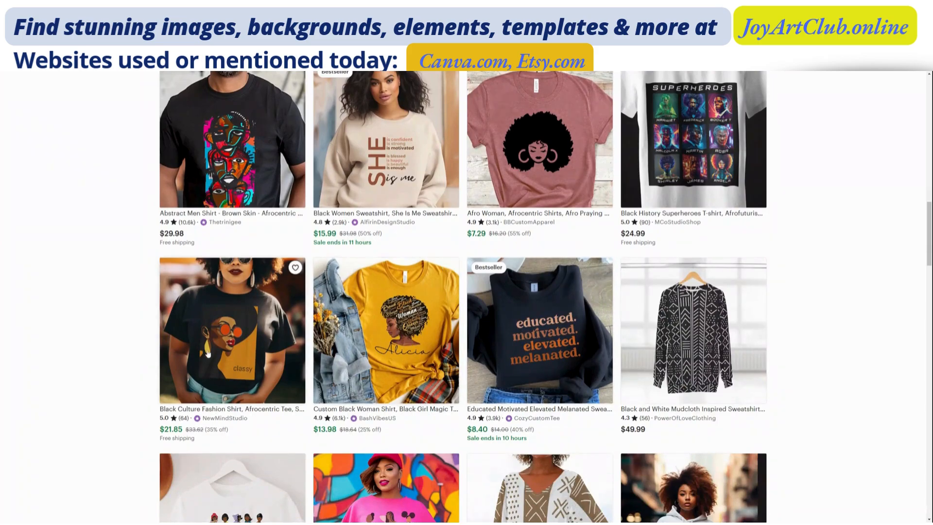
{"action": "scroll", "coordinate": [236, 351], "scroll_direction": "down", "scroll_amount": 1}
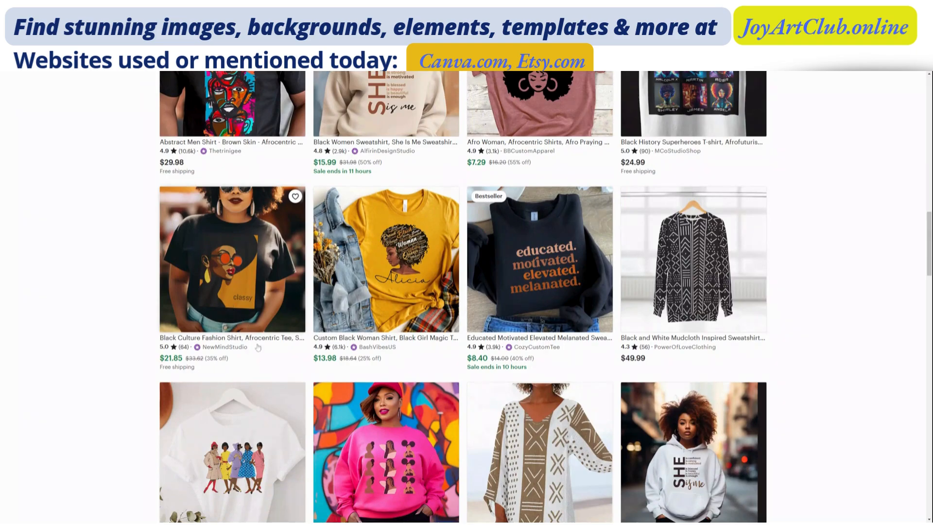
{"action": "scroll", "coordinate": [340, 345], "scroll_direction": "down", "scroll_amount": 3}
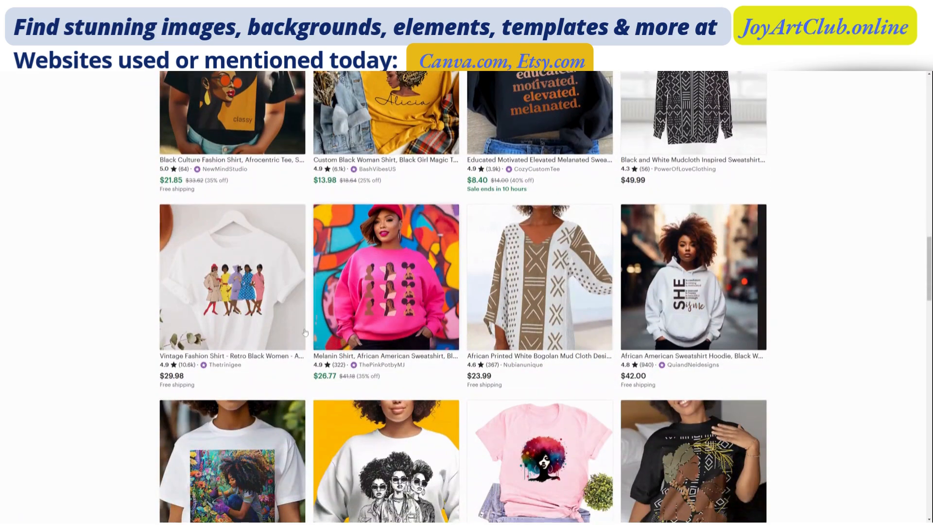
{"action": "scroll", "coordinate": [743, 344], "scroll_direction": "down", "scroll_amount": 3}
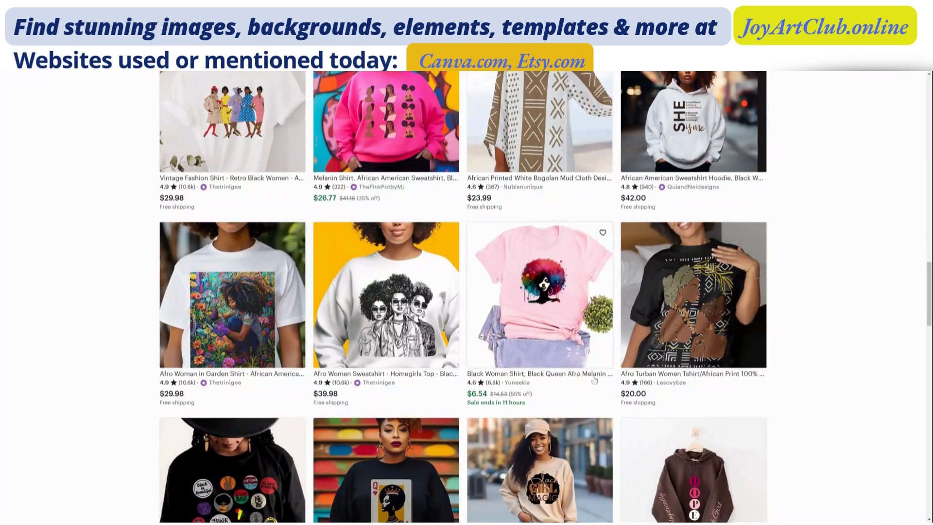
{"action": "scroll", "coordinate": [589, 384], "scroll_direction": "down", "scroll_amount": 2}
{"action": "scroll", "coordinate": [589, 389], "scroll_direction": "down", "scroll_amount": 3}
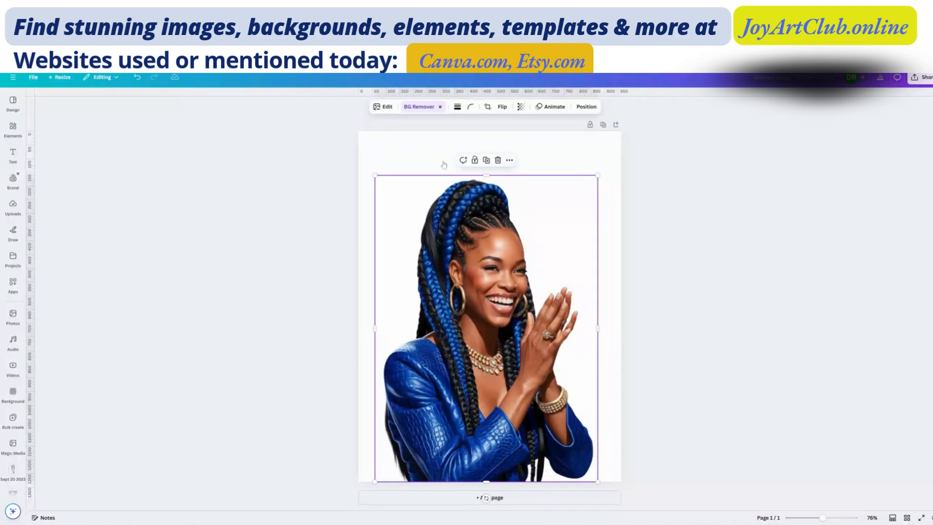
Switch back to the Canva design and search the elements for "blue background".
{"action": "left_click", "coordinate": [397, 164]}
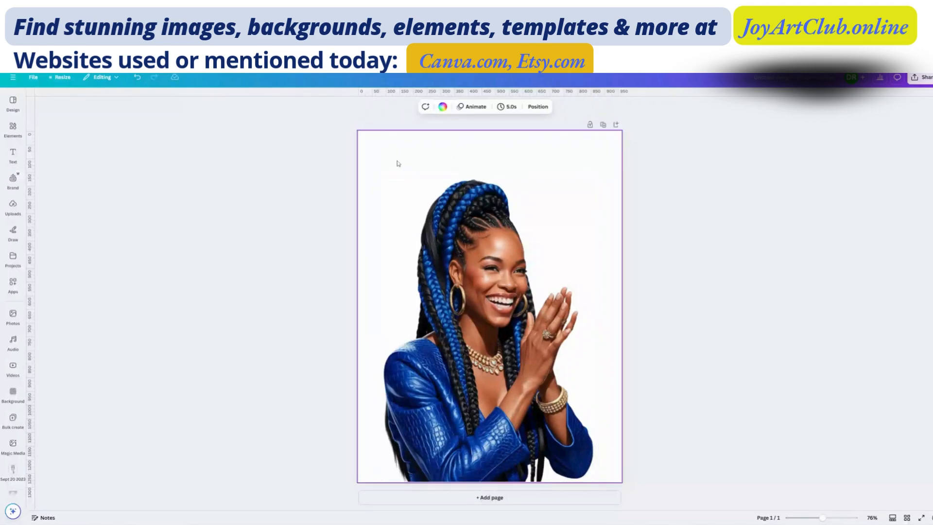
{"action": "mouse_move", "coordinate": [495, 285]}
{"action": "left_mouse_down"}
{"action": "mouse_move", "coordinate": [500, 263]}
{"action": "mouse_move", "coordinate": [495, 286]}
{"action": "left_mouse_up"}
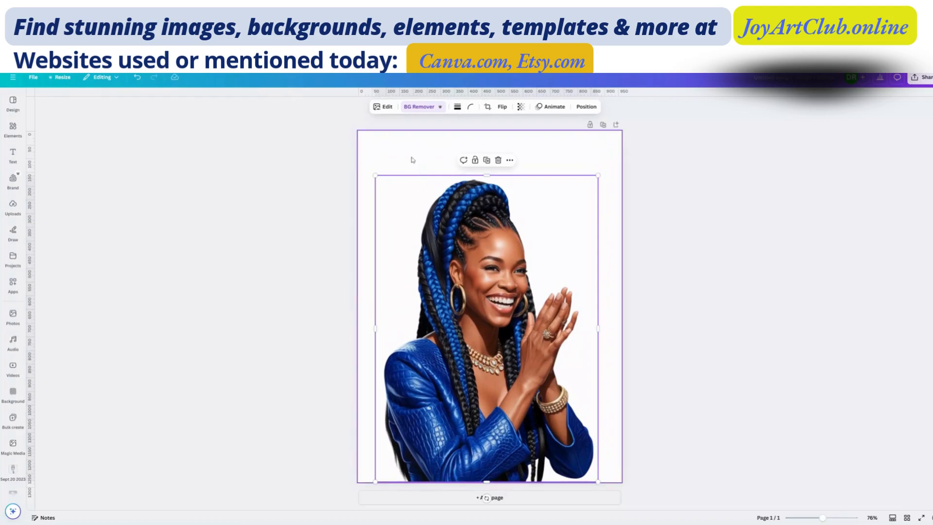
{"action": "left_click", "coordinate": [395, 160]}
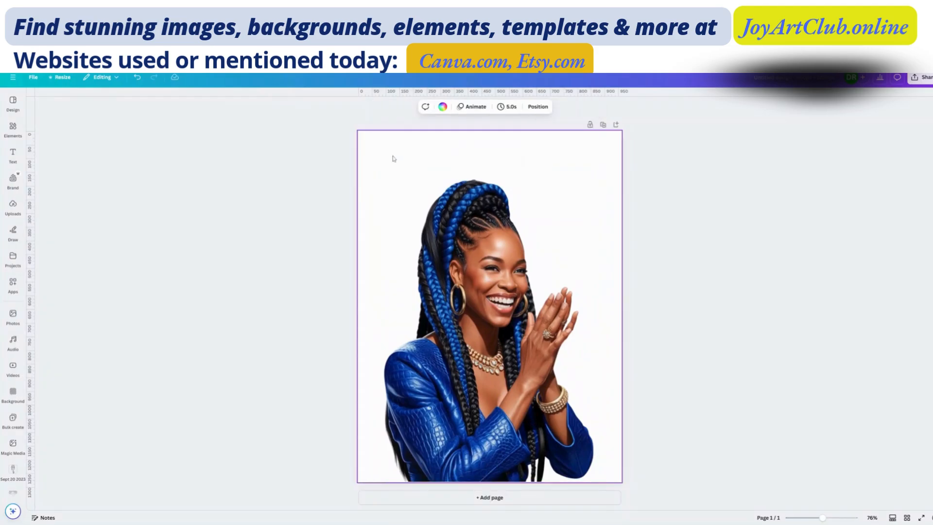
{"action": "left_click", "coordinate": [13, 128]}
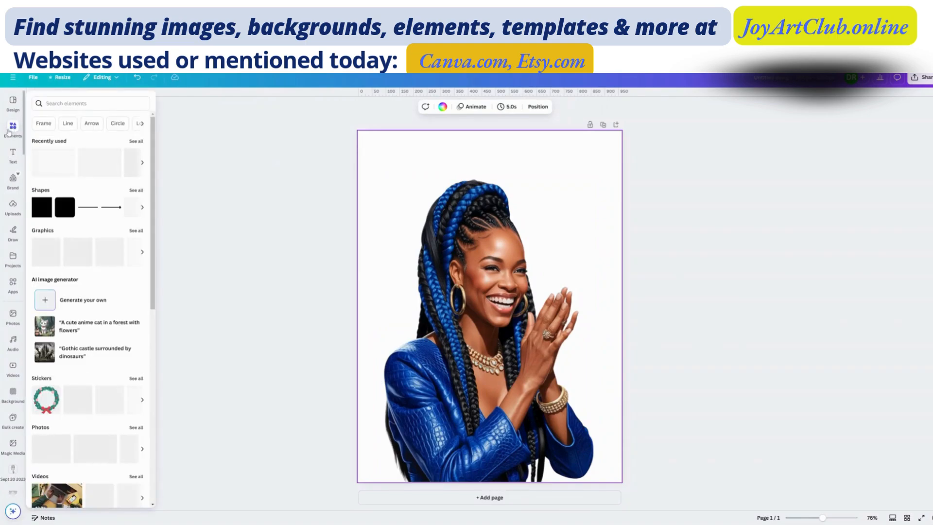
{"action": "left_click", "coordinate": [73, 103]}
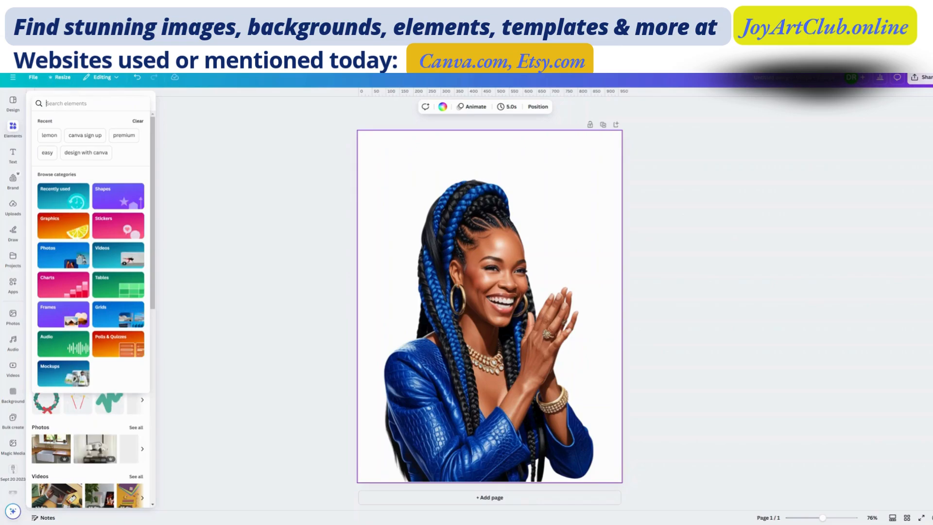
{"action": "type", "text": "blue"}
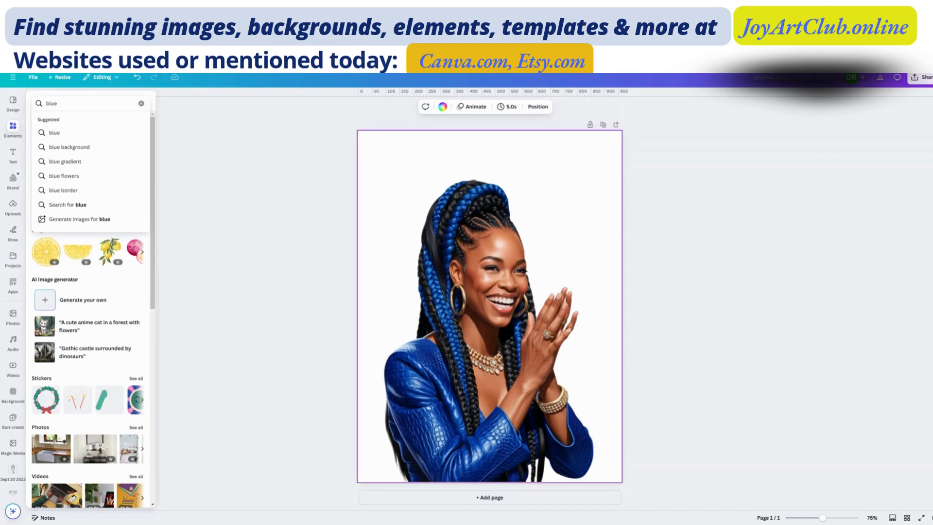
{"action": "type", "text": " background"}
{"action": "key", "text": "Return"}
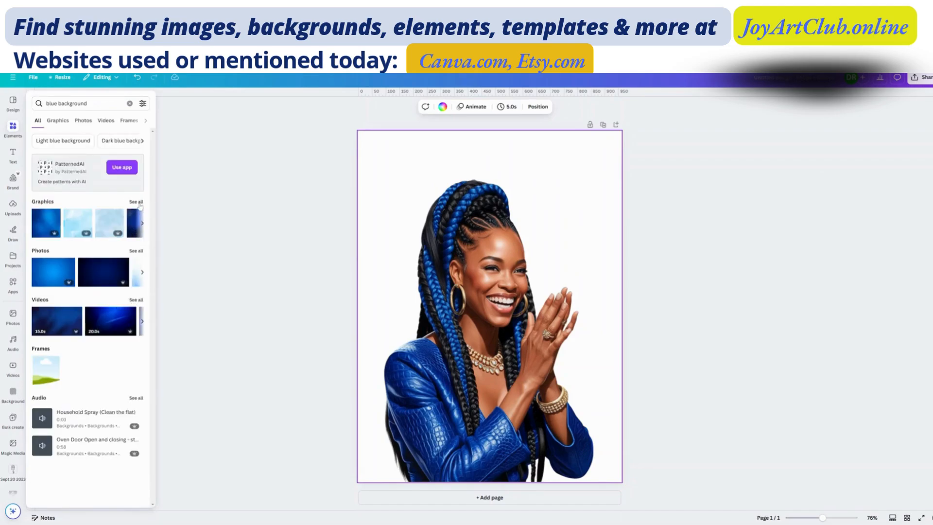
Show all the blue background graphics, add the soft blue watercolor cloud and move it up behind the hair area, level with the woman's head.
{"action": "left_click", "coordinate": [139, 204]}
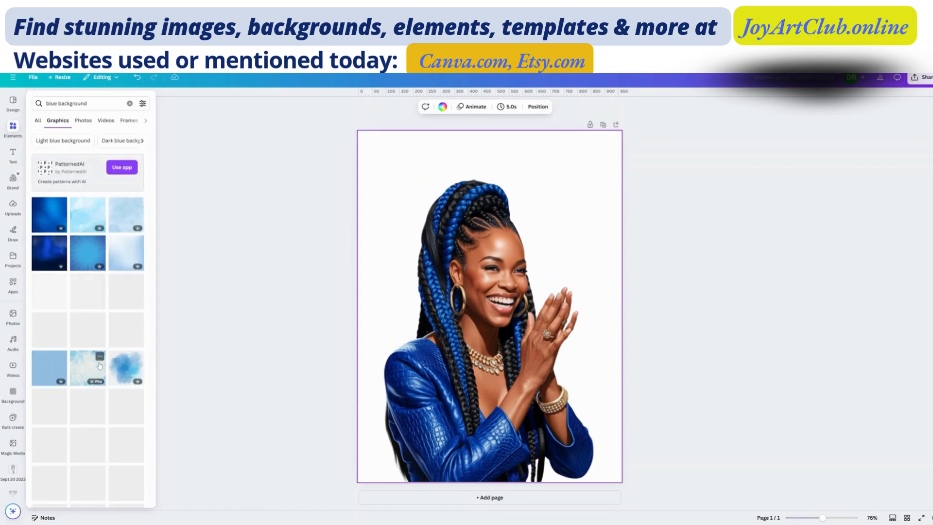
{"action": "scroll", "coordinate": [98, 367], "scroll_direction": "down", "scroll_amount": 2}
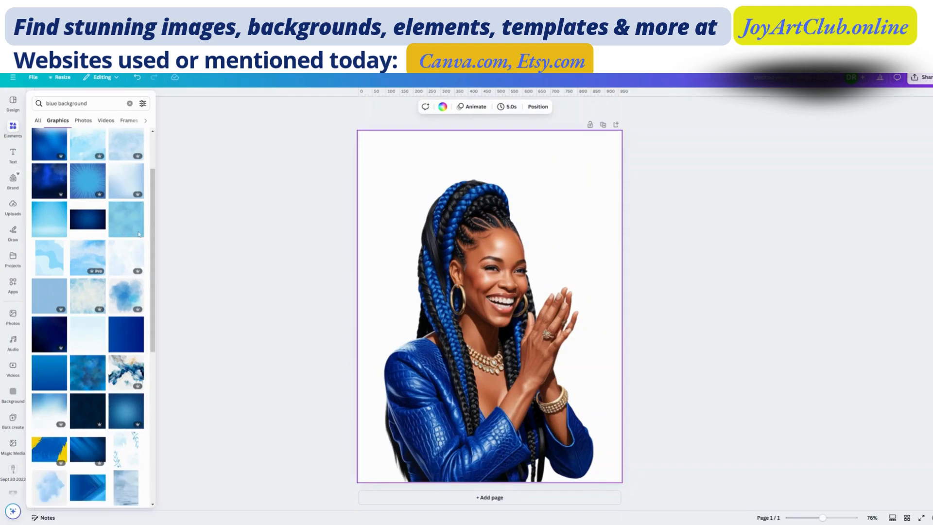
{"action": "scroll", "coordinate": [118, 378], "scroll_direction": "down", "scroll_amount": 1}
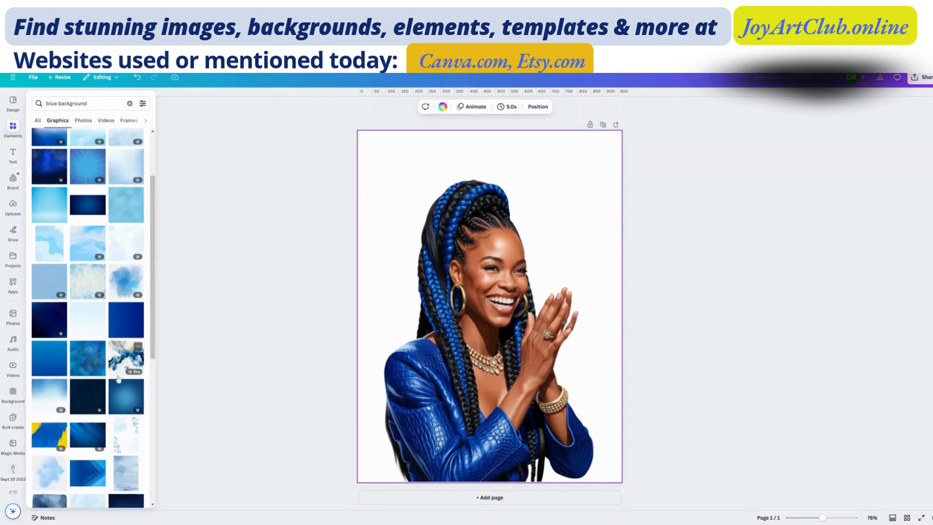
{"action": "scroll", "coordinate": [118, 378], "scroll_direction": "down", "scroll_amount": 2}
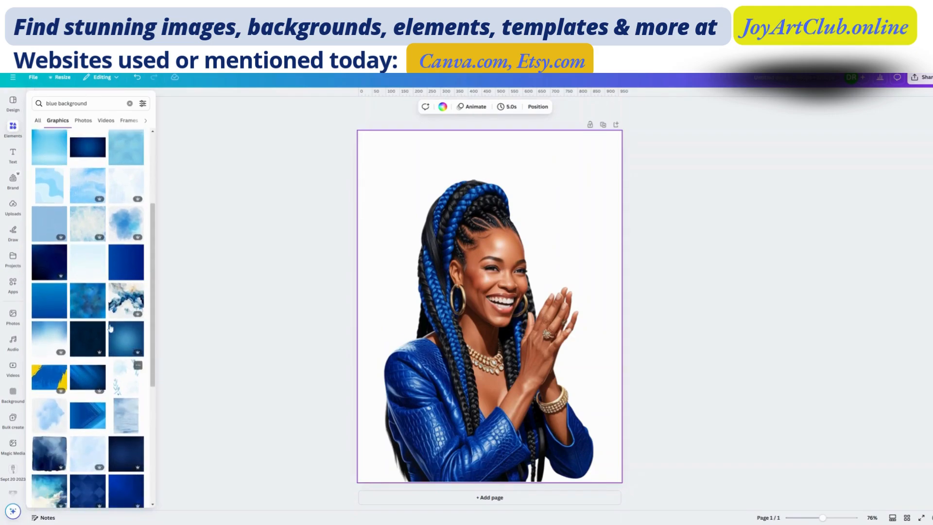
{"action": "left_click", "coordinate": [124, 225]}
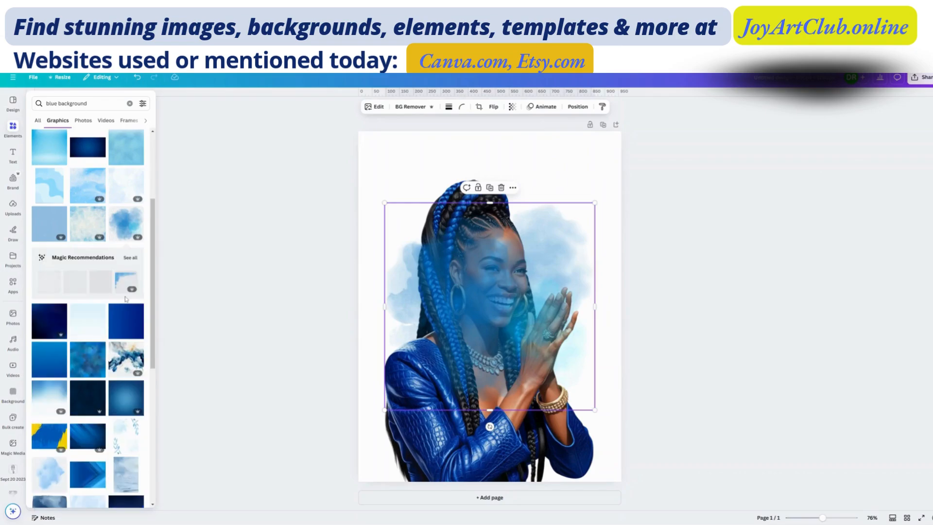
{"action": "left_click_drag", "start_coordinate": [487, 317], "coordinate": [493, 290]}
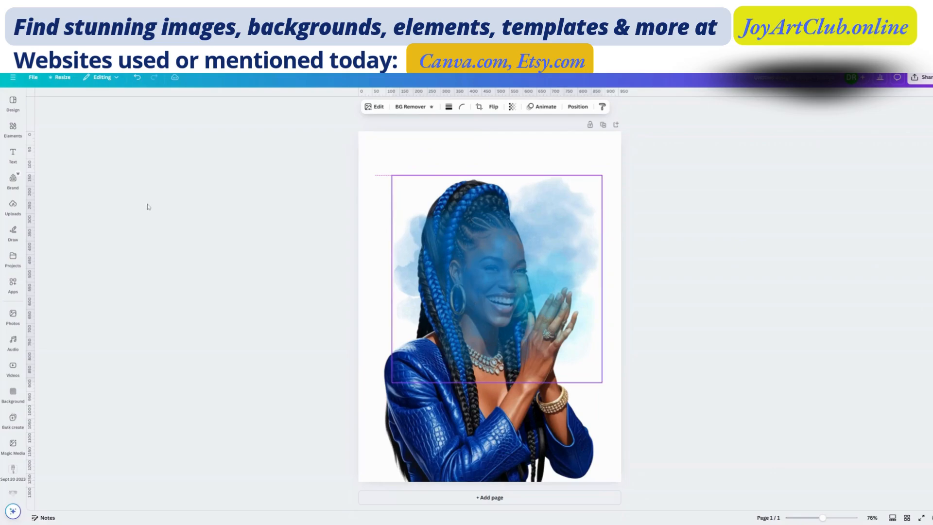
Add the darker blue ink cloud from the recommended graphics and move it up over the woman's head.
{"action": "left_click", "coordinate": [13, 204]}
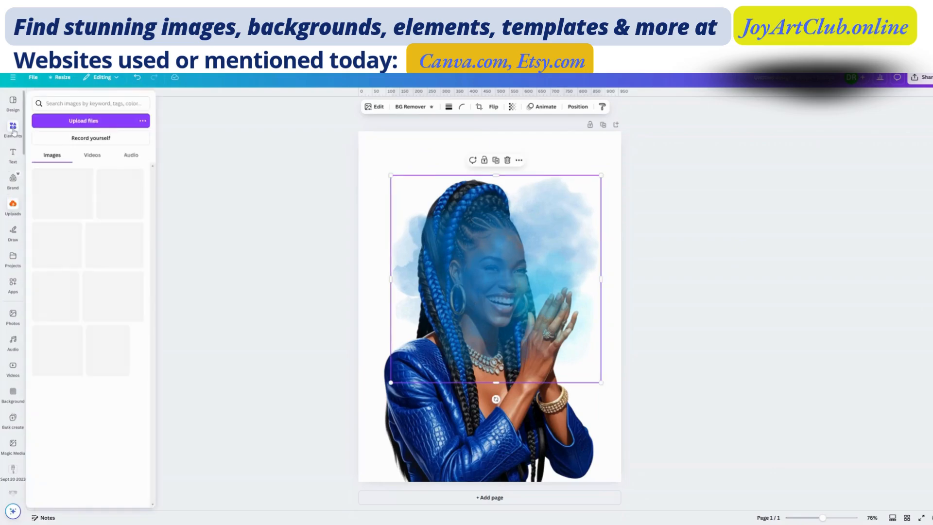
{"action": "left_click", "coordinate": [14, 129]}
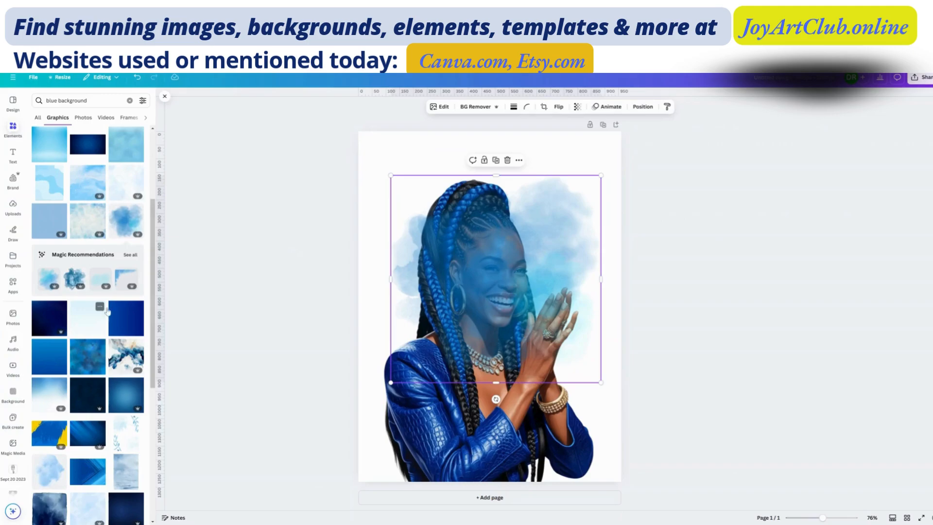
{"action": "left_click", "coordinate": [74, 280]}
{"action": "left_click_drag", "start_coordinate": [493, 274], "coordinate": [474, 245]}
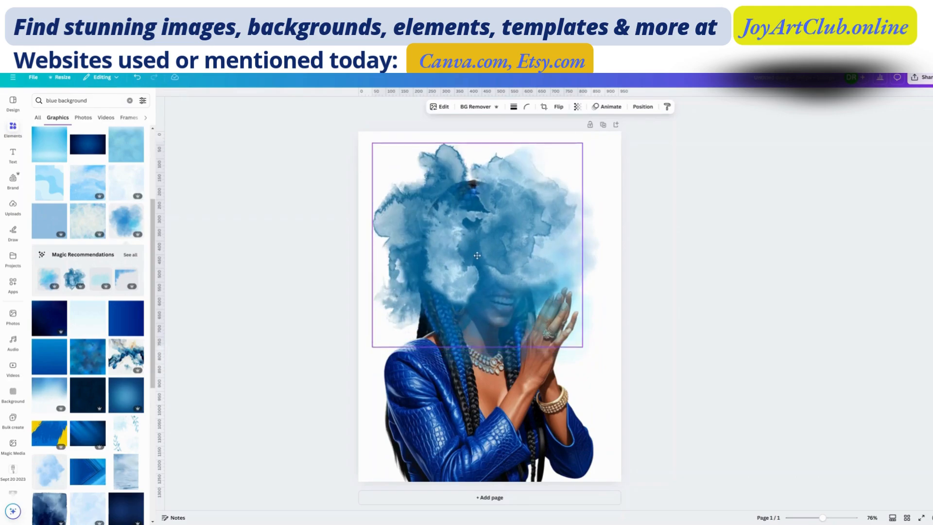
Try the white, blue and gold watercolor wave graphic over the woman and delete it.
{"action": "left_click", "coordinate": [125, 360]}
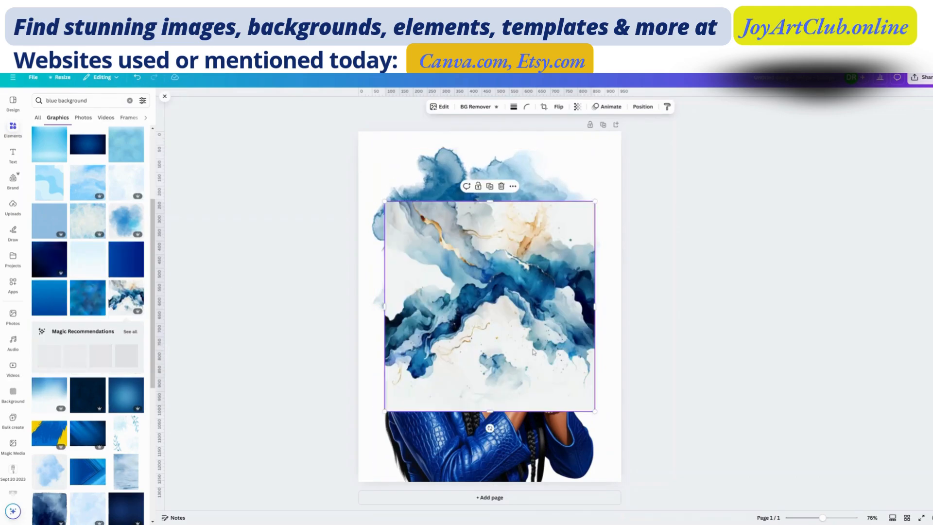
{"action": "mouse_move", "coordinate": [526, 339]}
{"action": "left_mouse_down"}
{"action": "mouse_move", "coordinate": [516, 331]}
{"action": "mouse_move", "coordinate": [523, 350]}
{"action": "left_mouse_up"}
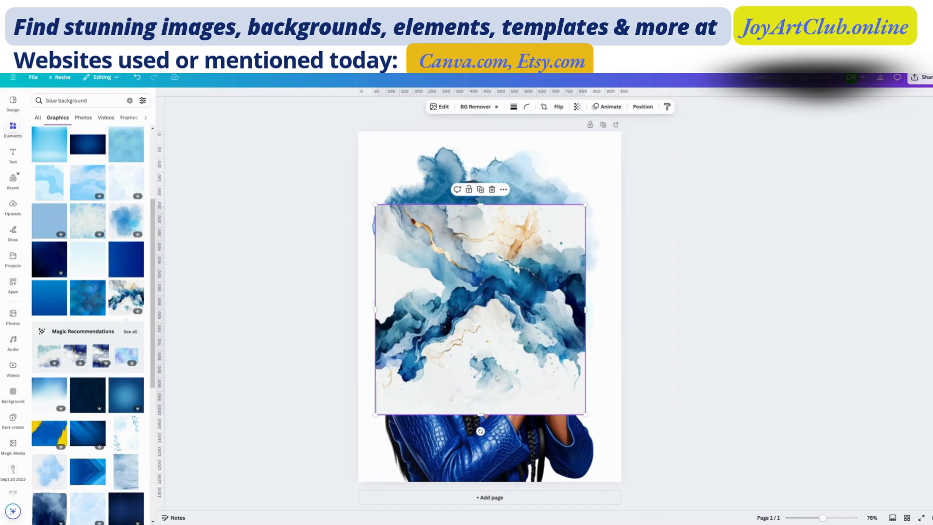
{"action": "left_click", "coordinate": [492, 189]}
Move the dark blue ink cloud down over the woman's torso and search the graphics for "blue watercolor".
{"action": "left_click_drag", "start_coordinate": [508, 287], "coordinate": [518, 398]}
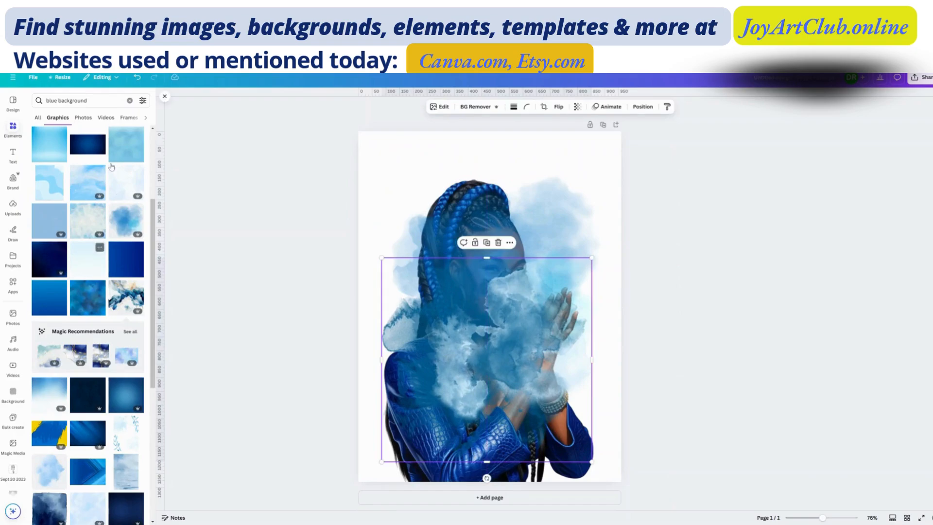
{"action": "left_click", "coordinate": [69, 100]}
{"action": "double_click", "coordinate": [69, 100]}
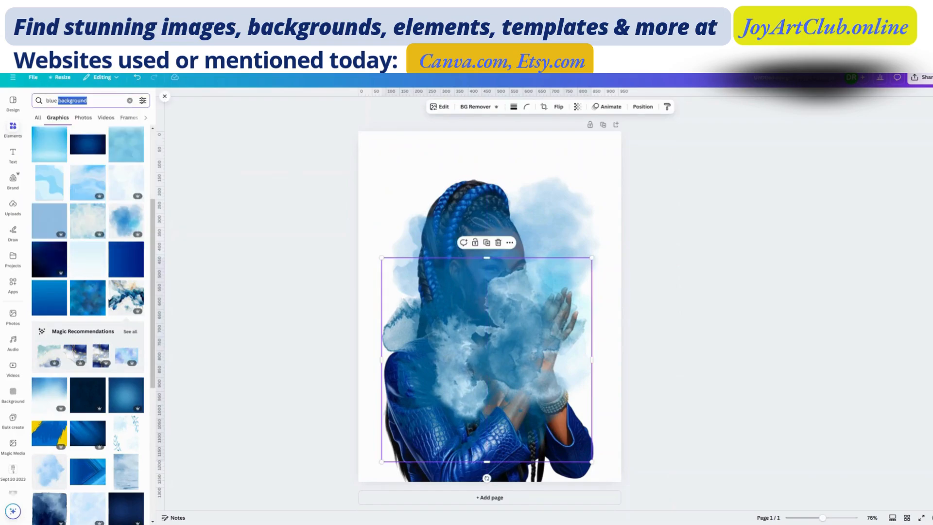
{"action": "type", "text": "wat"}
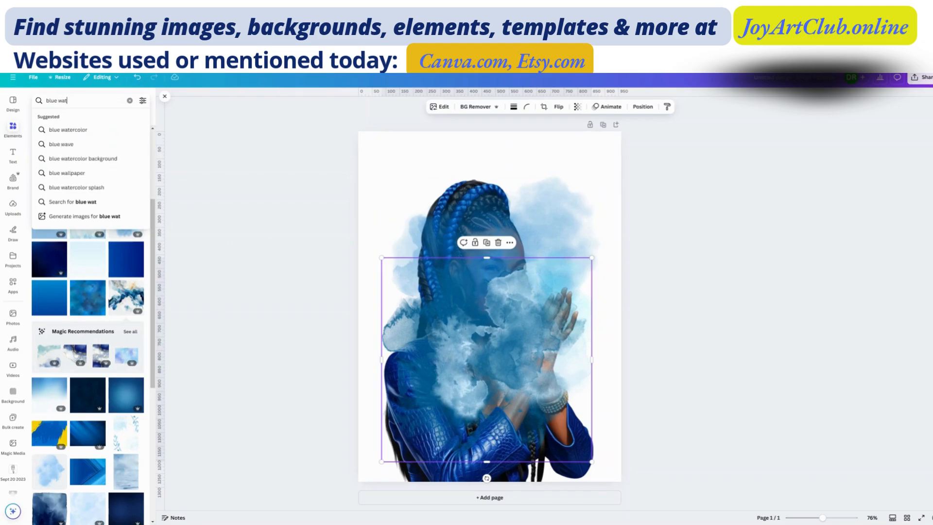
{"action": "type", "text": "ercol"}
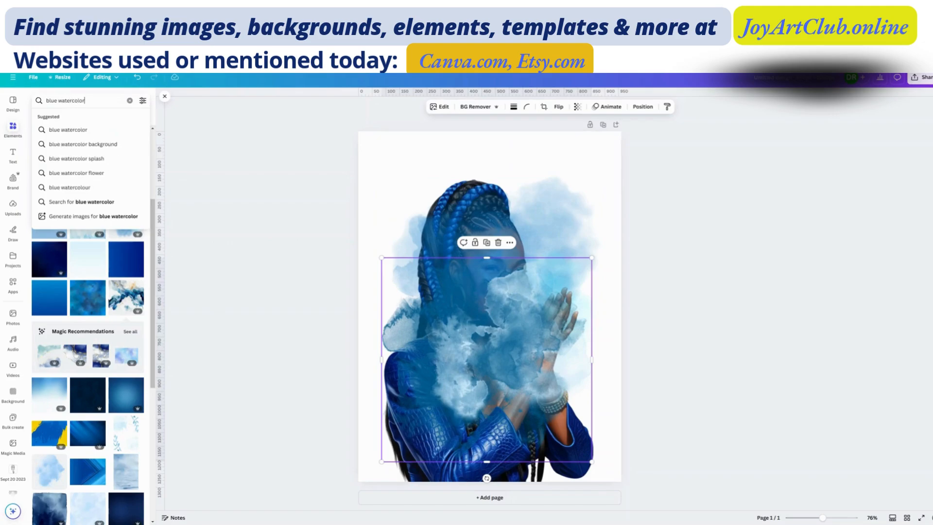
{"action": "type", "text": "or"}
{"action": "key", "text": "Return"}
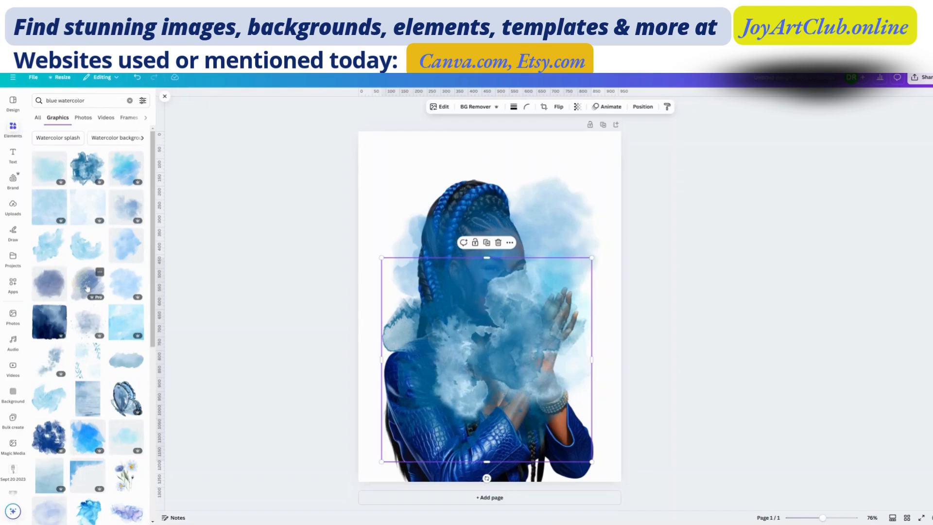
Search the graphics for "blue and gold" and add the round blue watercolor blot with gold flecks over the woman.
{"action": "double_click", "coordinate": [72, 100]}
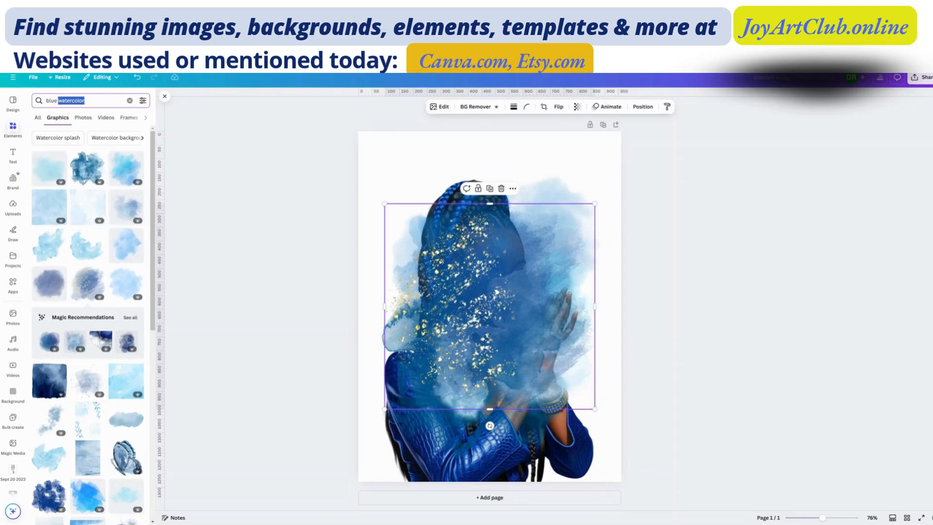
{"action": "type", "text": "and gold"}
{"action": "key", "text": "Return"}
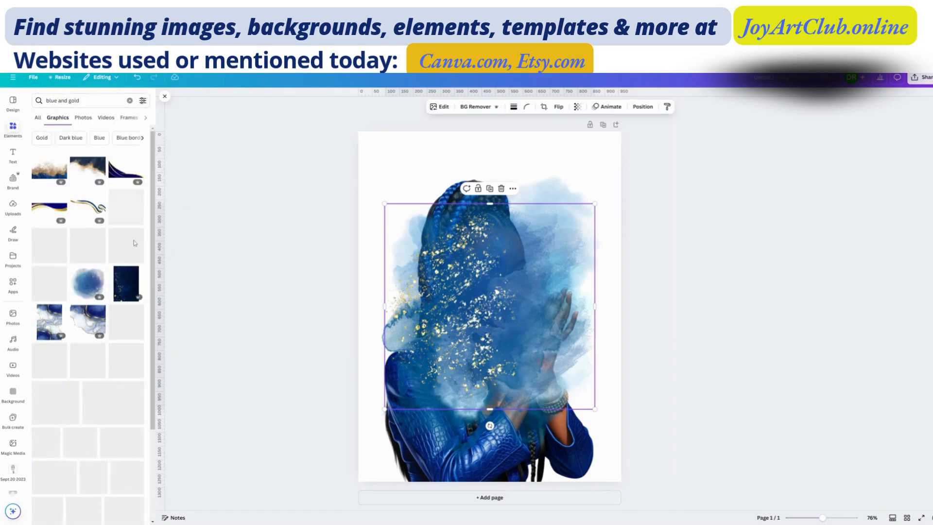
{"action": "left_click", "coordinate": [88, 288]}
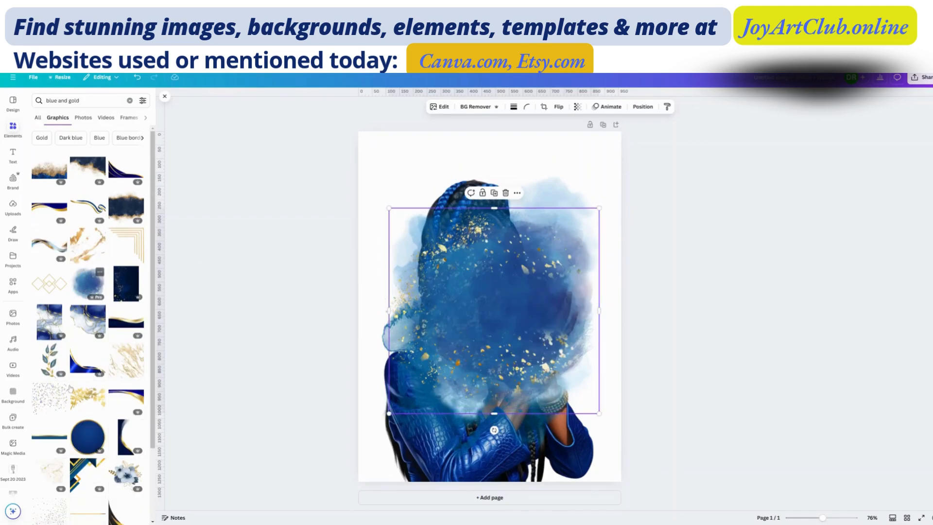
{"action": "scroll", "coordinate": [70, 387], "scroll_direction": "down", "scroll_amount": 3}
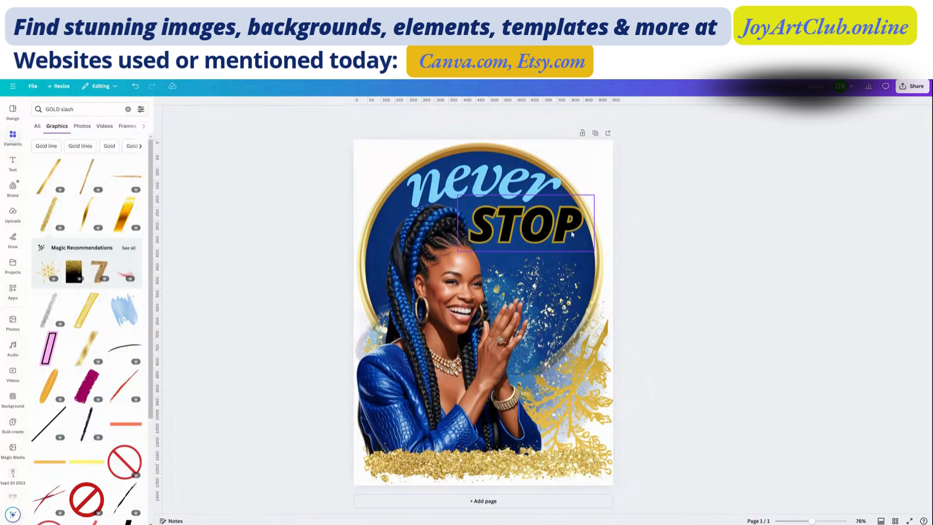
Scale the word STOP down to font size 124 and shift it slightly right inside the blue circle.
{"action": "left_click", "coordinate": [573, 234]}
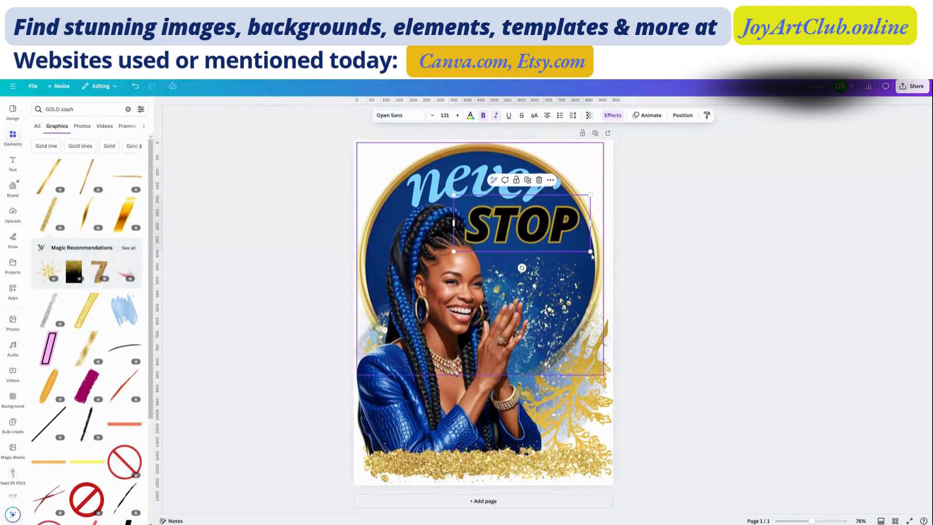
{"action": "left_click_drag", "start_coordinate": [590, 251], "coordinate": [584, 251]}
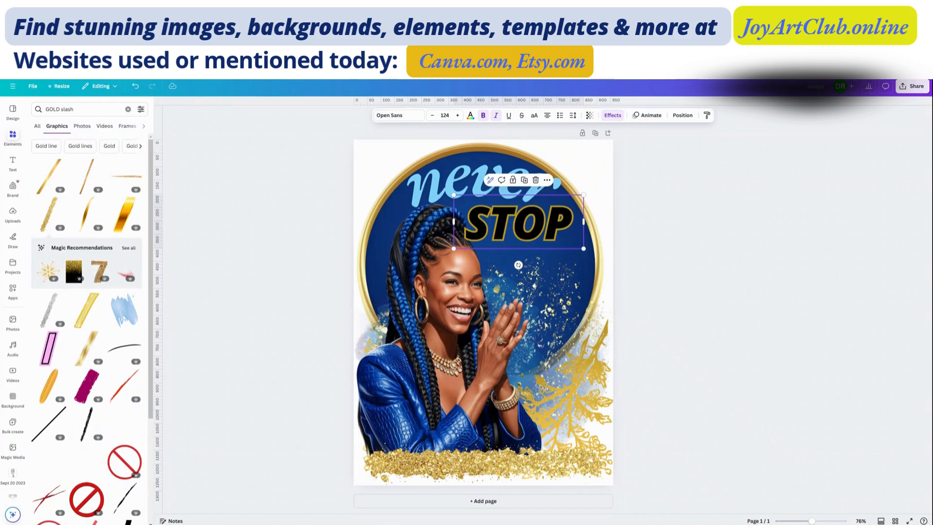
{"action": "left_click_drag", "start_coordinate": [557, 235], "coordinate": [564, 237]}
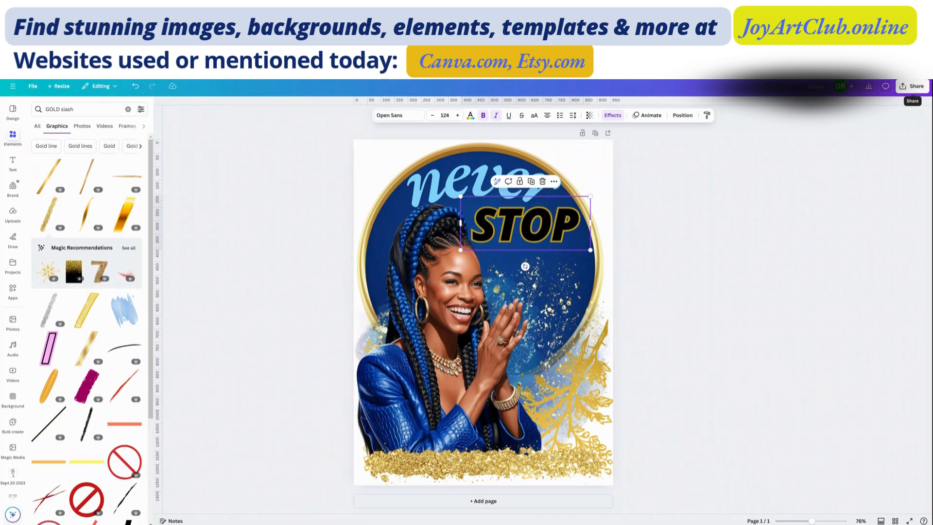
Download the "never STOP" design as a PNG with a transparent background at size 3.125 (3,000 × 4,000 px).
{"action": "left_click", "coordinate": [912, 86]}
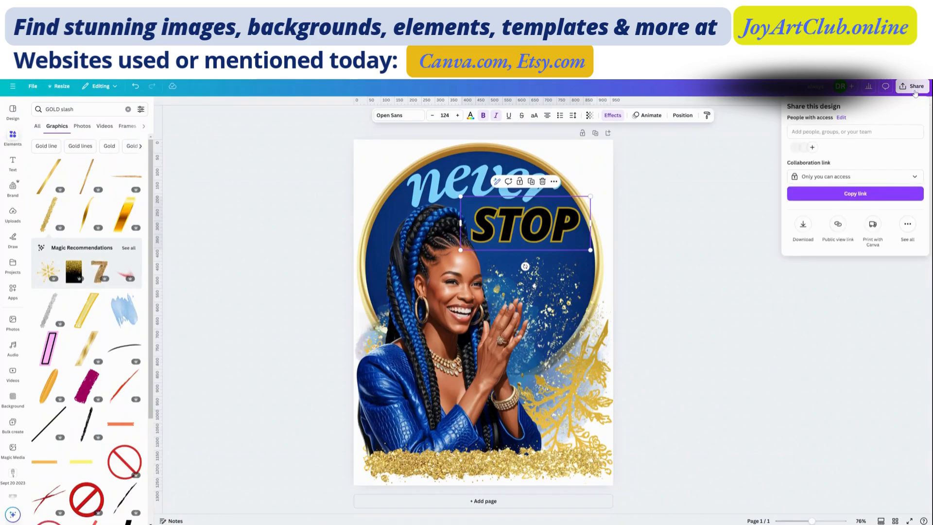
{"action": "left_click", "coordinate": [803, 225]}
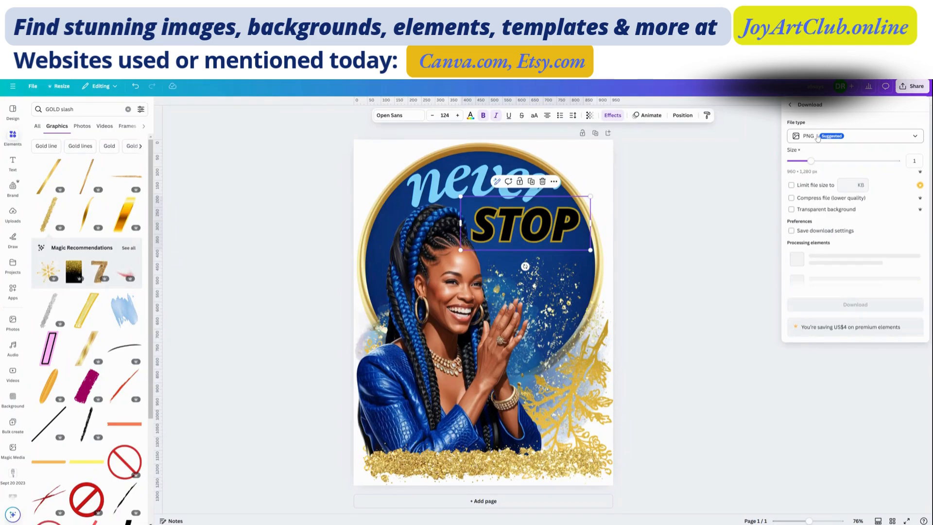
{"action": "left_click", "coordinate": [792, 210]}
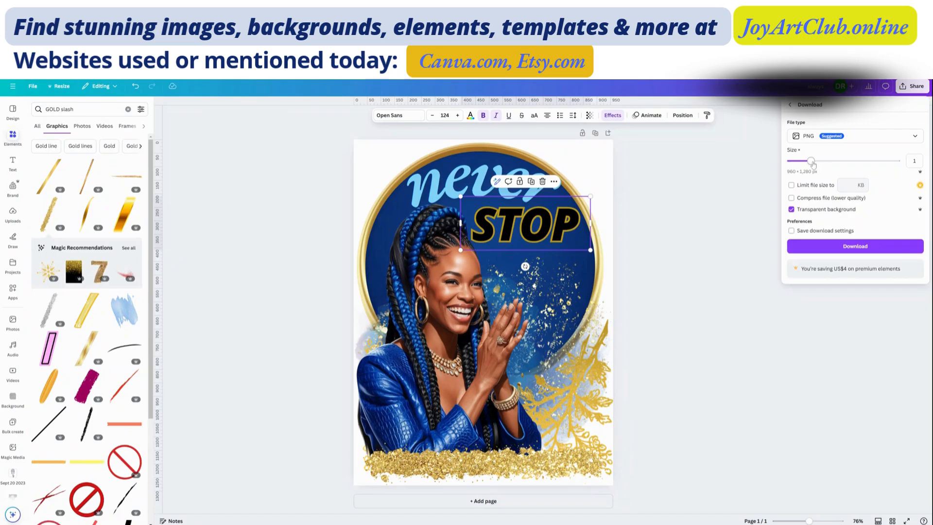
{"action": "left_click_drag", "start_coordinate": [824, 167], "coordinate": [900, 170]}
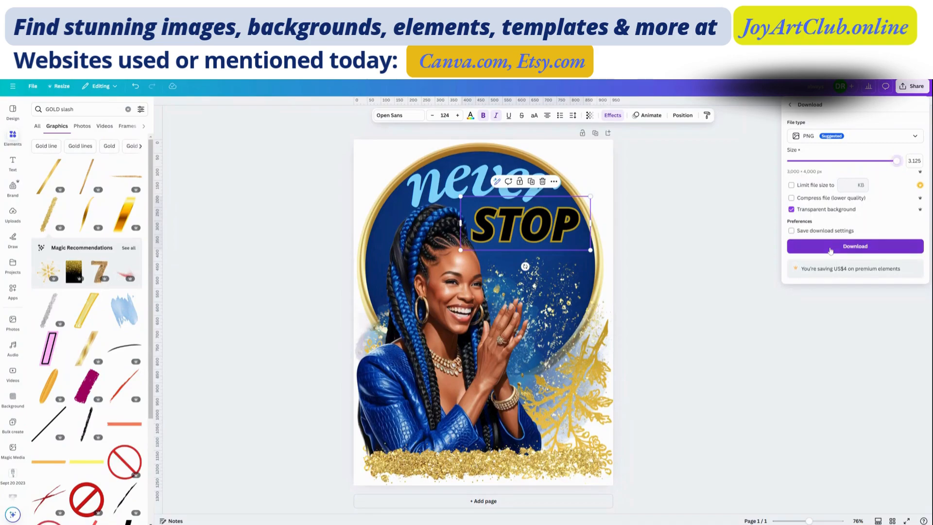
{"action": "left_click", "coordinate": [831, 247]}
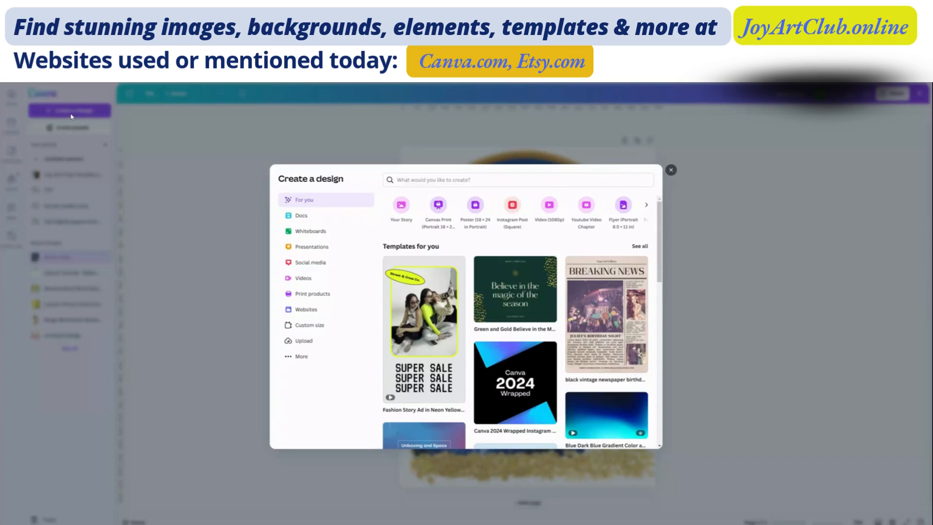
Create a new blank custom-size design of 2500 × 2100 px.
{"action": "left_click", "coordinate": [308, 329]}
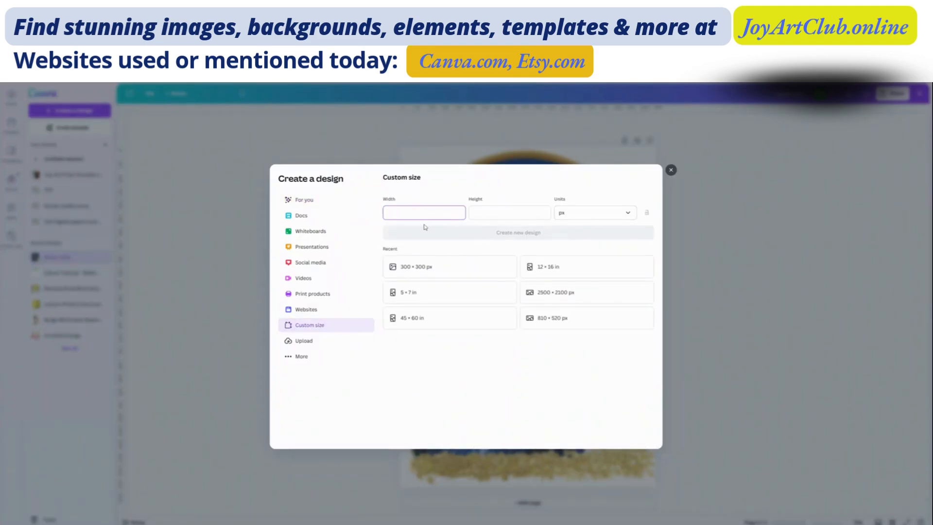
{"action": "left_click", "coordinate": [555, 293]}
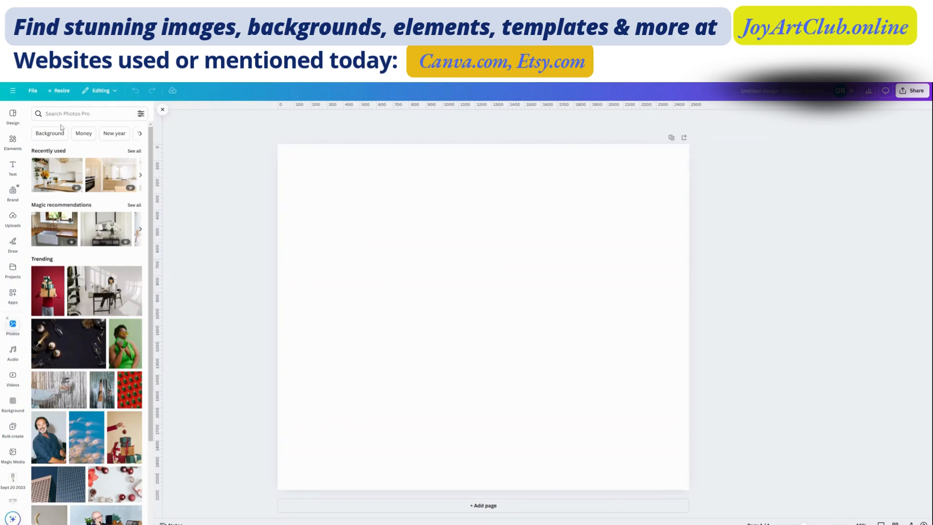
Search the photos for "african american woman tshirt mockup" and look through the results for a suitable model.
{"action": "left_click", "coordinate": [73, 114]}
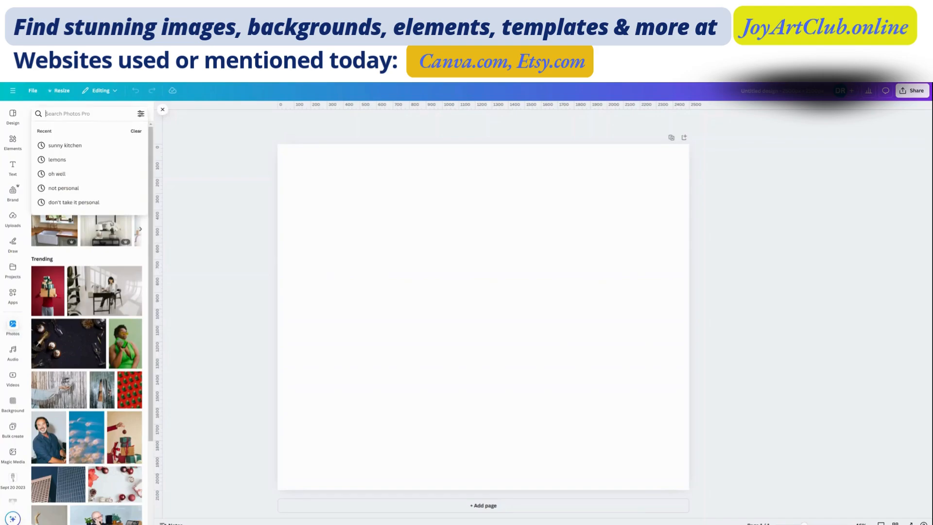
{"action": "type", "text": "african americna"}
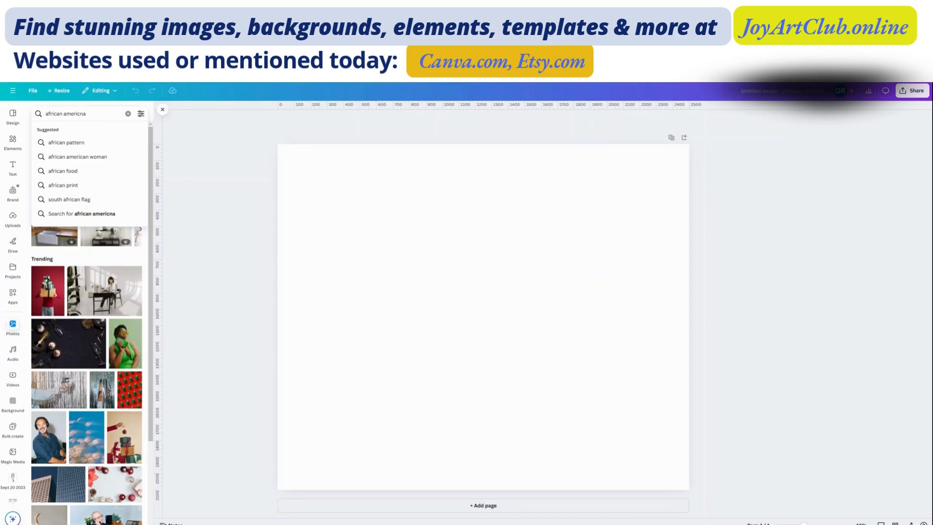
{"action": "key", "text": "BackSpace"}
{"action": "key", "text": "BackSpace"}
{"action": "type", "text": "an woman tshirt mockup"}
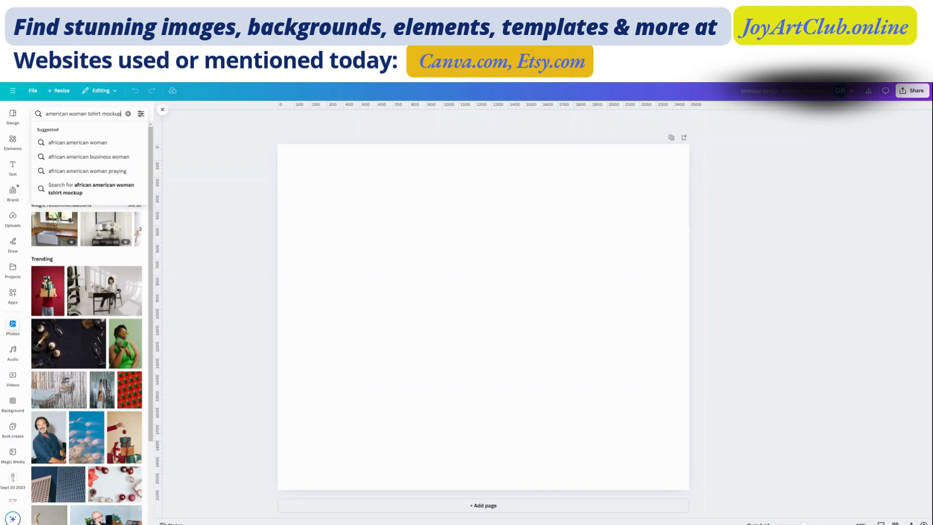
{"action": "key", "text": "Return"}
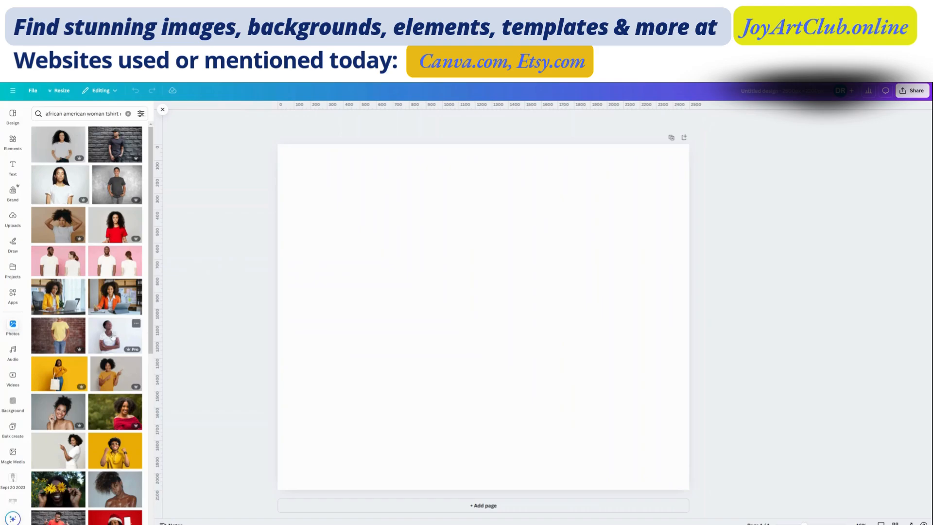
{"action": "scroll", "coordinate": [102, 346], "scroll_direction": "down", "scroll_amount": 2}
{"action": "scroll", "coordinate": [103, 347], "scroll_direction": "down", "scroll_amount": 4}
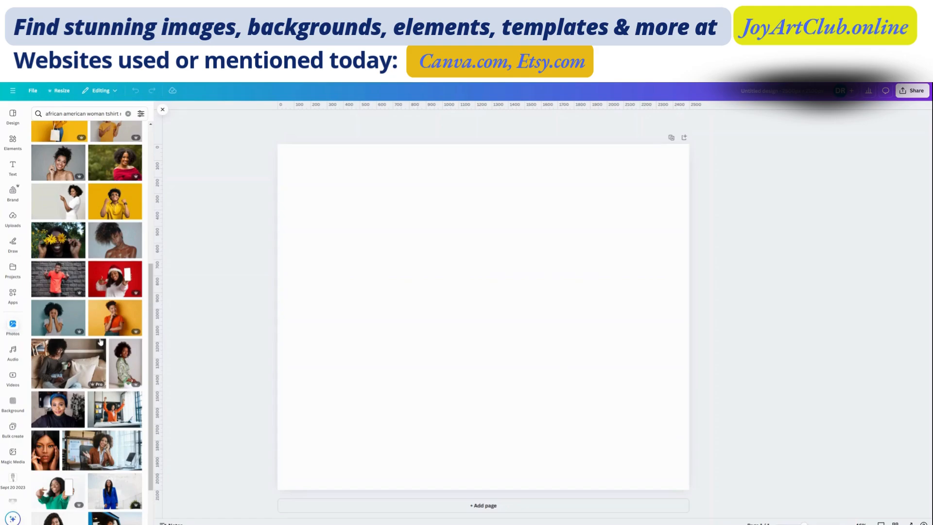
{"action": "scroll", "coordinate": [100, 342], "scroll_direction": "down", "scroll_amount": 6}
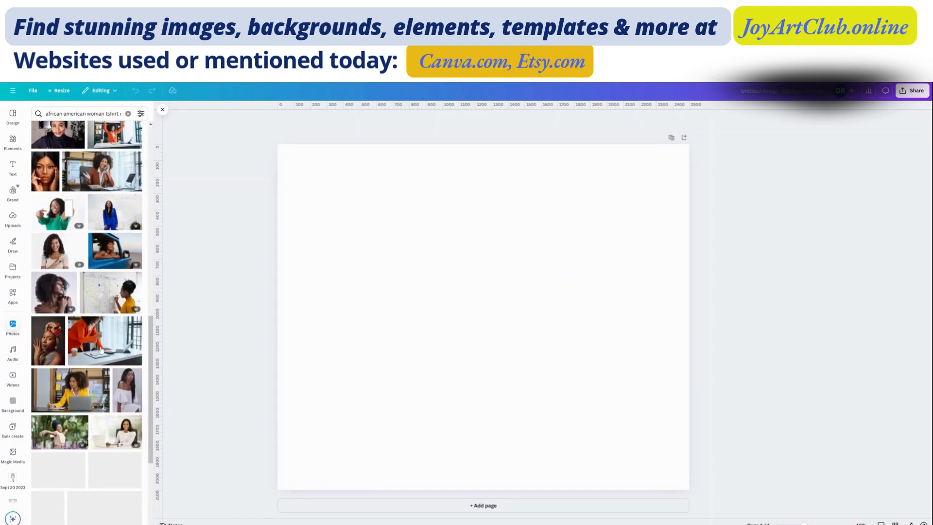
{"action": "scroll", "coordinate": [101, 348], "scroll_direction": "down", "scroll_amount": 3}
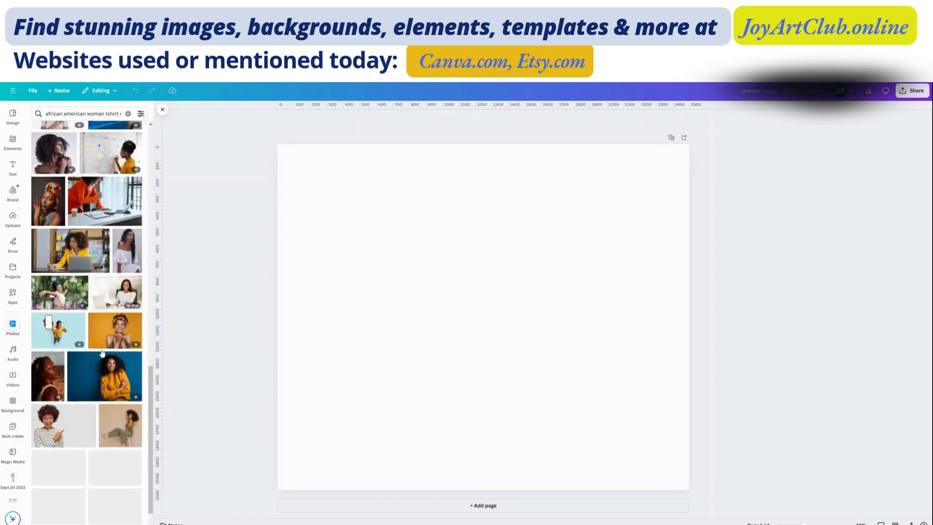
Refine the photo search to "african american woman black tshirt mockup" and look through the results for a model in a plain black top.
{"action": "left_click", "coordinate": [106, 113]}
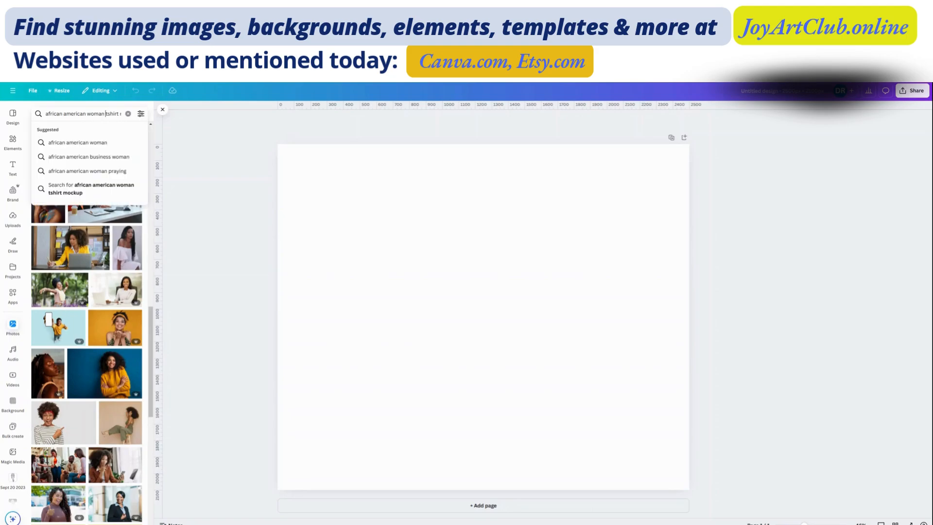
{"action": "type", "text": "black"}
{"action": "key", "text": "Return"}
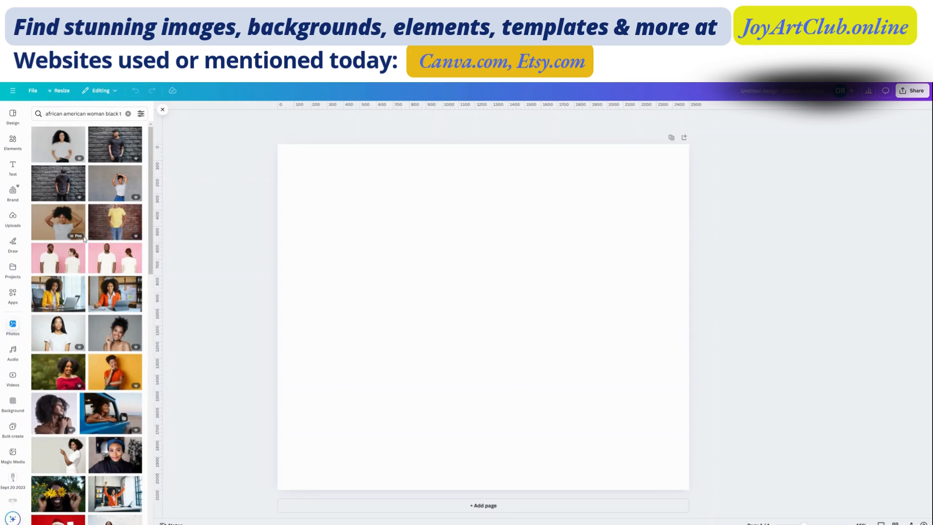
{"action": "scroll", "coordinate": [90, 256], "scroll_direction": "down", "scroll_amount": 4}
{"action": "scroll", "coordinate": [90, 256], "scroll_direction": "down", "scroll_amount": 3}
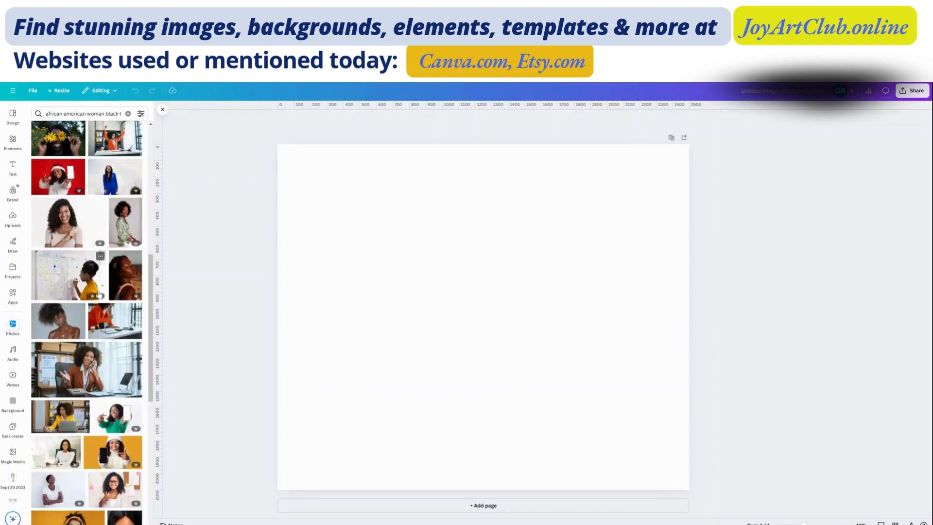
{"action": "scroll", "coordinate": [100, 295], "scroll_direction": "down", "scroll_amount": 5}
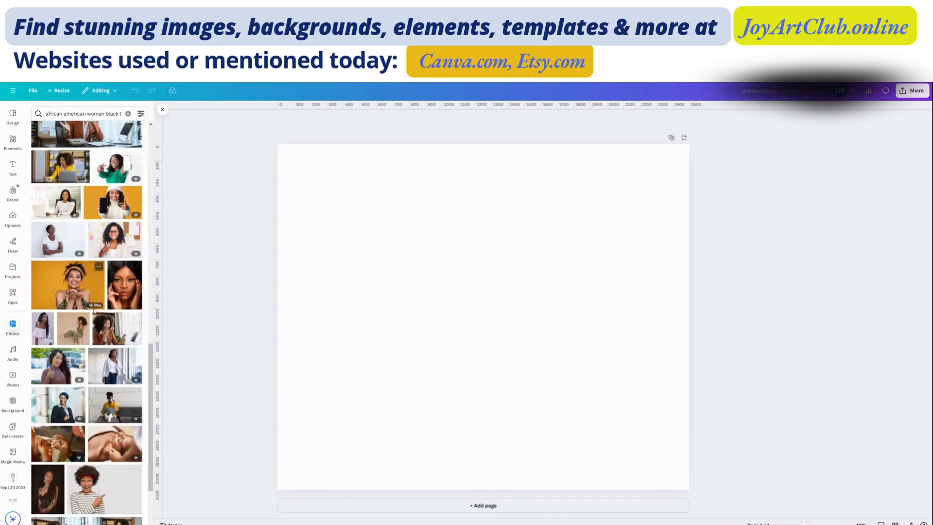
{"action": "scroll", "coordinate": [94, 311], "scroll_direction": "down", "scroll_amount": 7}
{"action": "scroll", "coordinate": [94, 325], "scroll_direction": "down", "scroll_amount": 7}
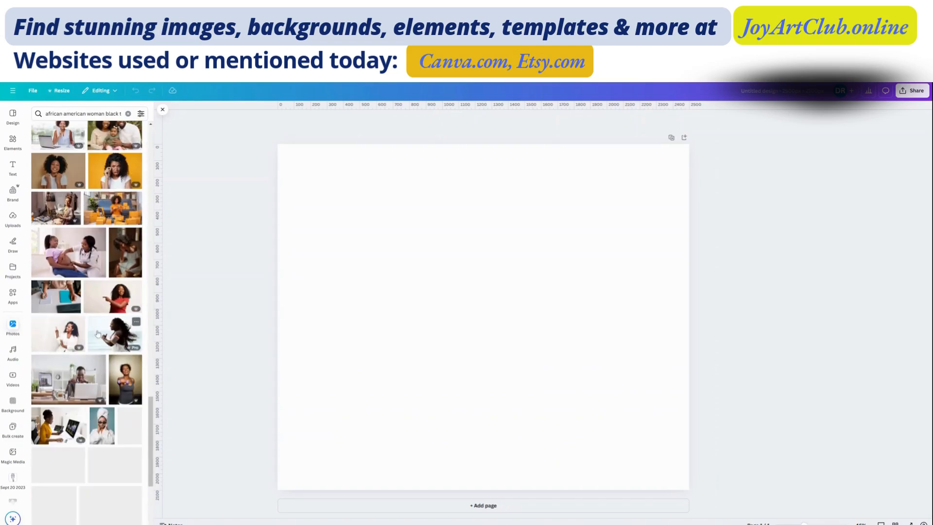
{"action": "scroll", "coordinate": [99, 339], "scroll_direction": "down", "scroll_amount": 4}
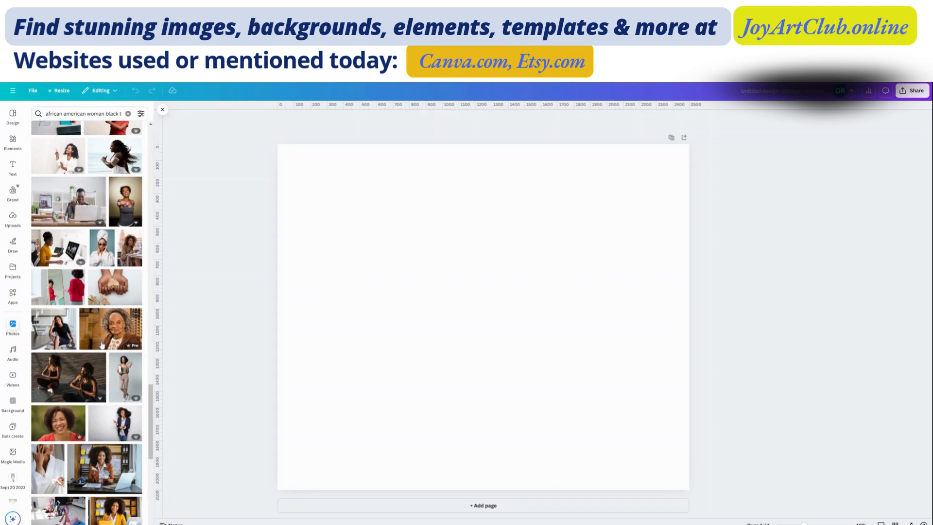
{"action": "scroll", "coordinate": [102, 345], "scroll_direction": "down", "scroll_amount": 7}
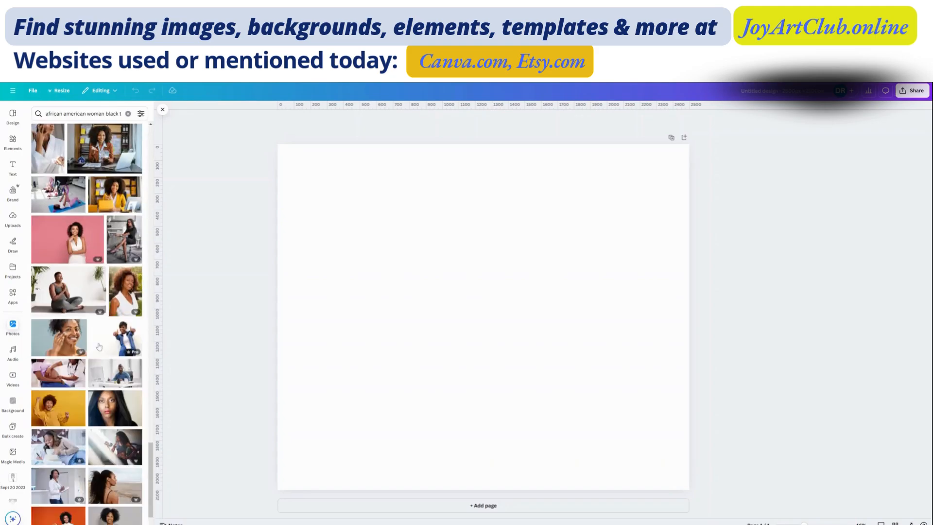
{"action": "scroll", "coordinate": [100, 346], "scroll_direction": "down", "scroll_amount": 4}
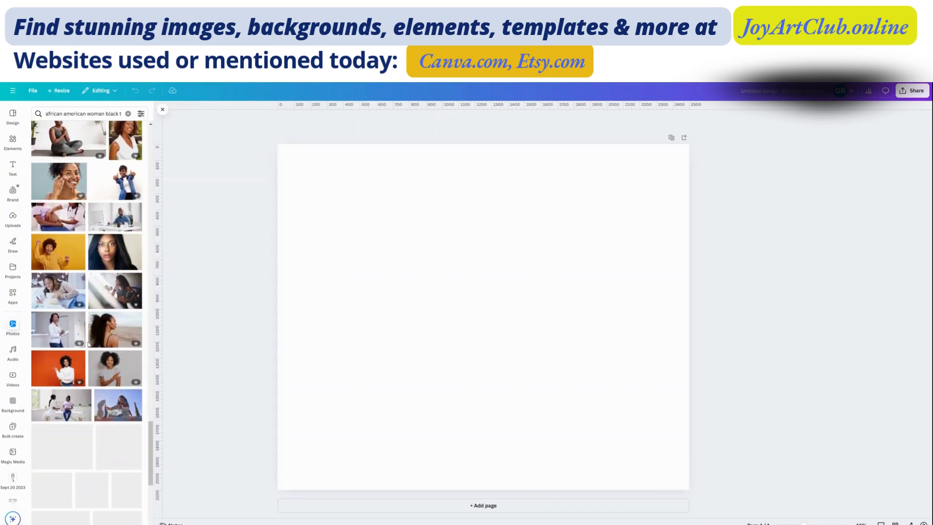
{"action": "scroll", "coordinate": [89, 344], "scroll_direction": "down", "scroll_amount": 6}
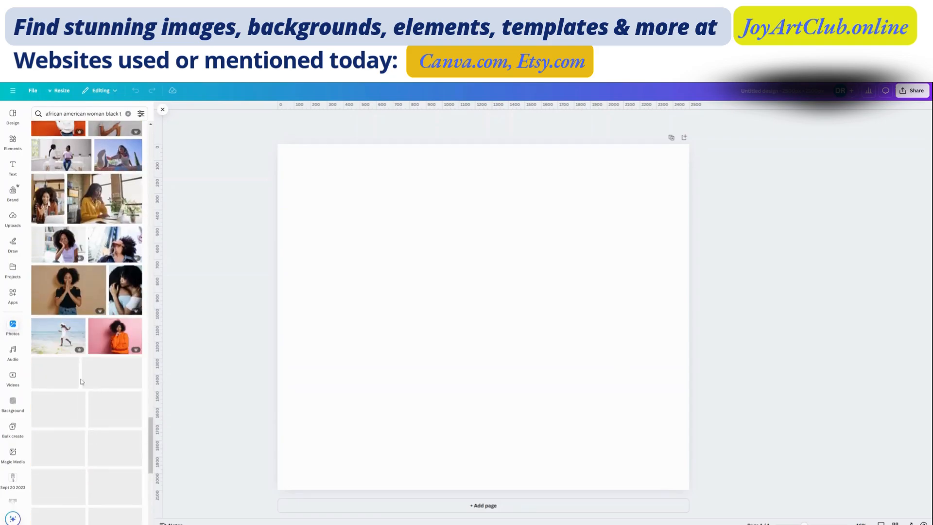
{"action": "scroll", "coordinate": [67, 348], "scroll_direction": "down", "scroll_amount": 4}
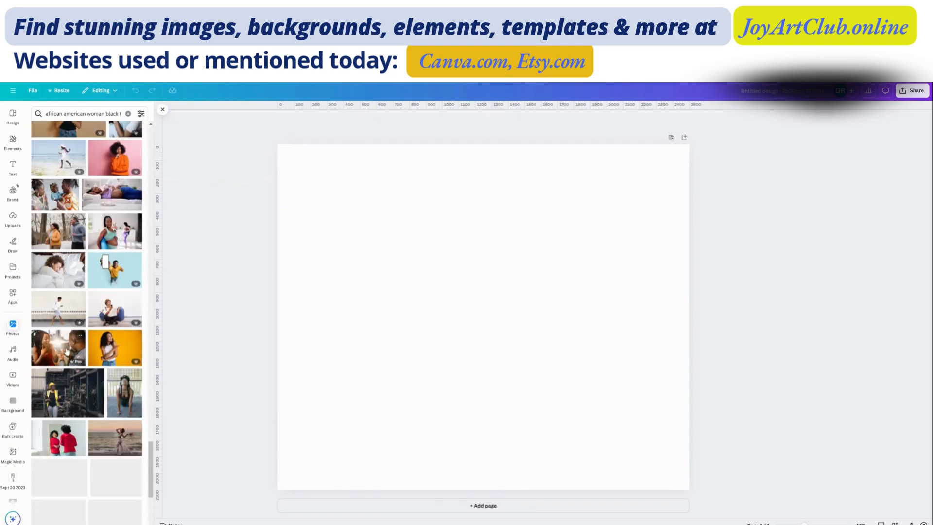
{"action": "scroll", "coordinate": [67, 349], "scroll_direction": "down", "scroll_amount": 5}
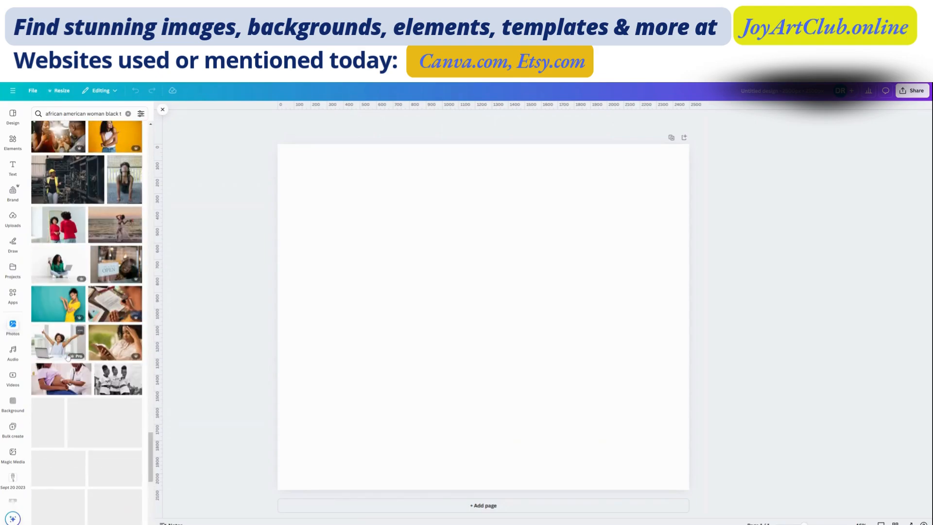
{"action": "scroll", "coordinate": [68, 357], "scroll_direction": "down", "scroll_amount": 4}
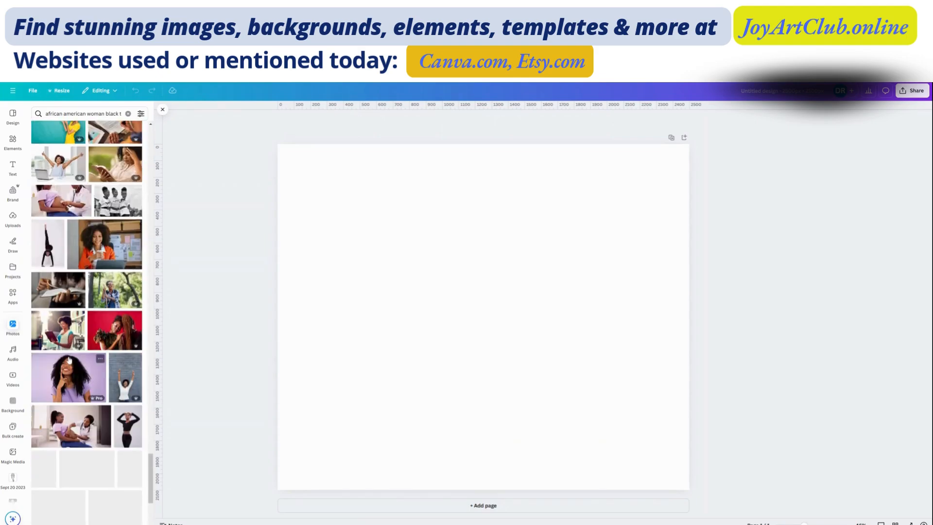
{"action": "scroll", "coordinate": [69, 362], "scroll_direction": "down", "scroll_amount": 4}
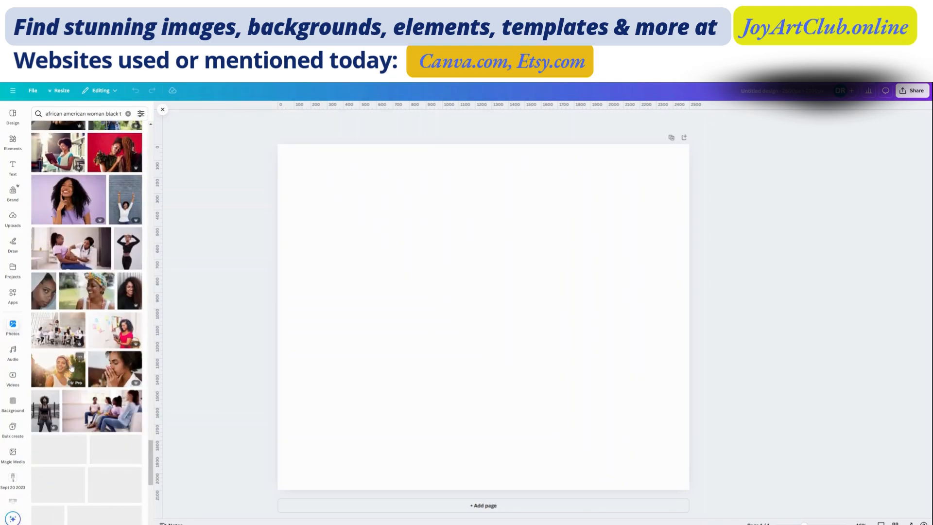
{"action": "scroll", "coordinate": [71, 368], "scroll_direction": "down", "scroll_amount": 6}
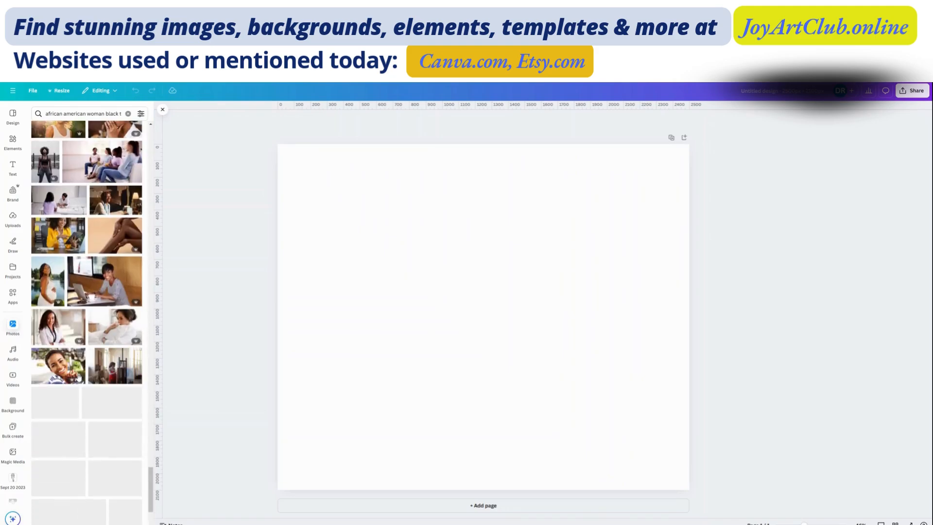
{"action": "scroll", "coordinate": [72, 368], "scroll_direction": "down", "scroll_amount": 6}
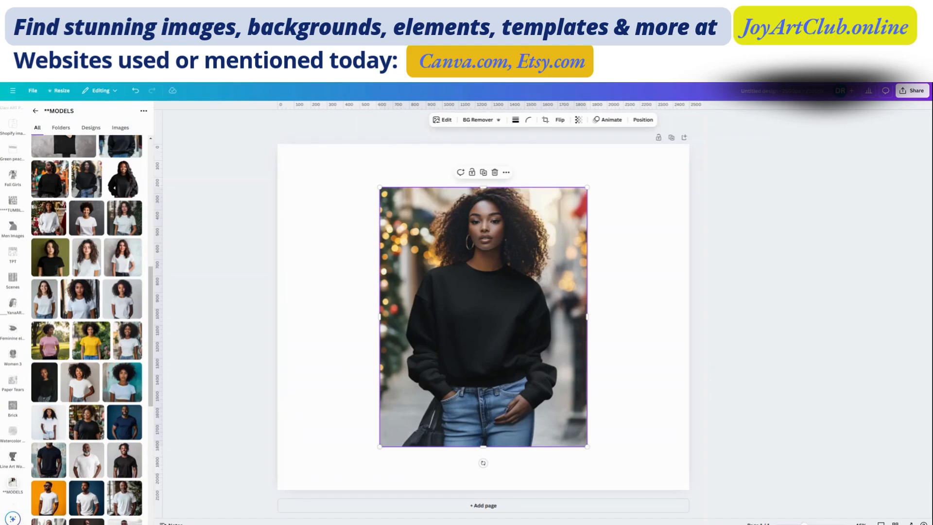
Move the black-sweatshirt model photo to the page's upper-left corner and enlarge it until it covers the whole page.
{"action": "left_click_drag", "start_coordinate": [454, 312], "coordinate": [413, 285]}
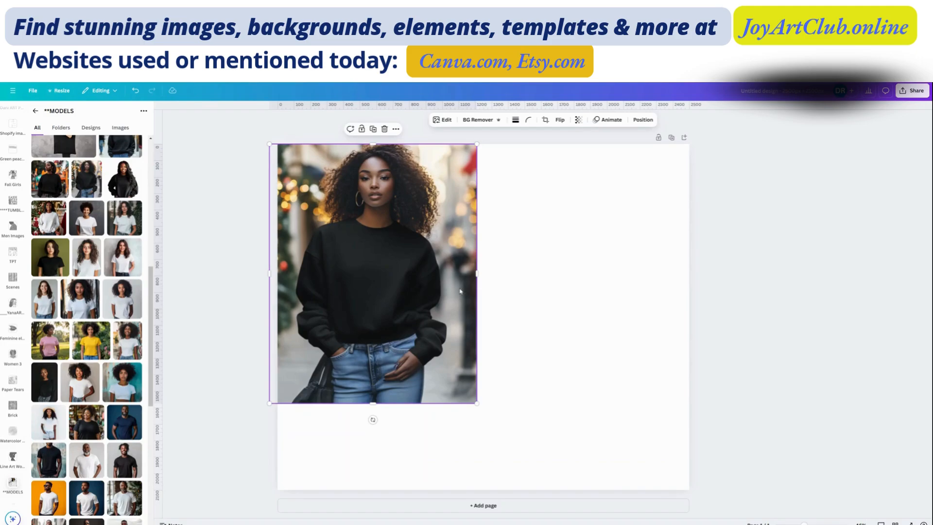
{"action": "left_click_drag", "start_coordinate": [477, 403], "coordinate": [606, 518]}
{"action": "left_click_drag", "start_coordinate": [606, 354], "coordinate": [698, 379]}
{"action": "double_click", "coordinate": [547, 295]}
{"action": "mouse_move", "coordinate": [546, 296]}
{"action": "left_mouse_down"}
{"action": "mouse_move", "coordinate": [546, 276]}
{"action": "mouse_move", "coordinate": [554, 295]}
{"action": "left_mouse_up"}
{"action": "left_click", "coordinate": [798, 318]}
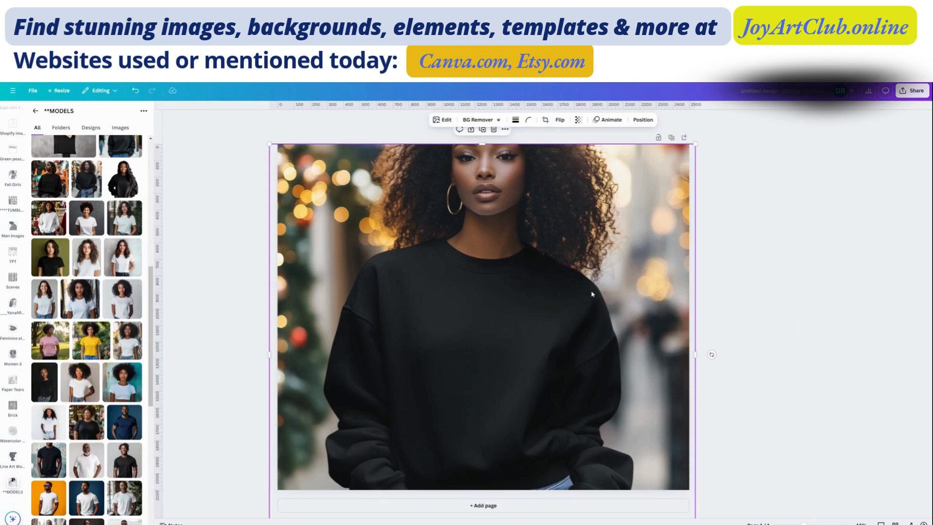
{"action": "left_click", "coordinate": [773, 314]}
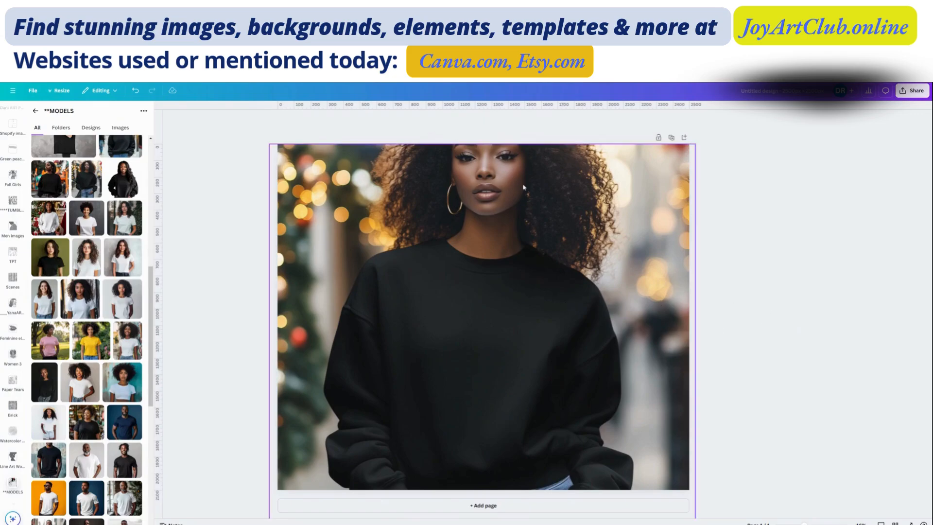
{"action": "left_click", "coordinate": [521, 200]}
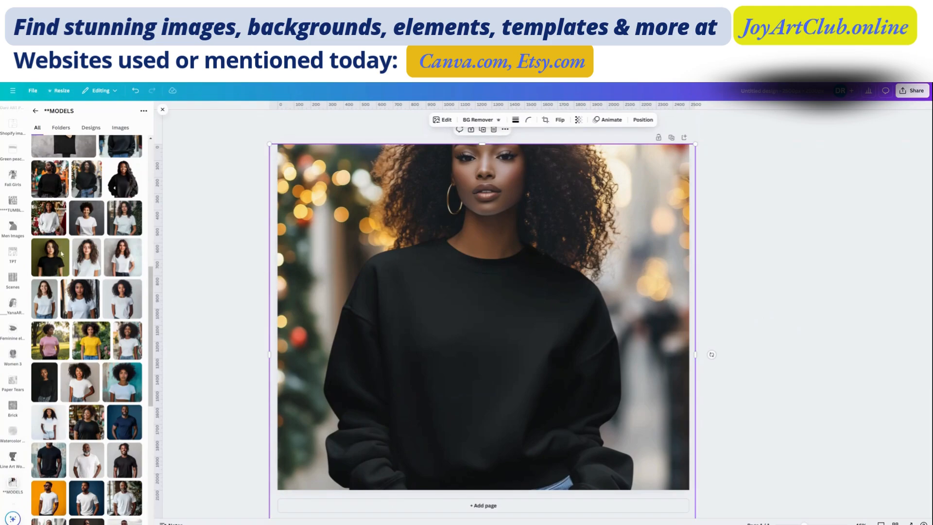
Place the uploaded "never STOP" design on the mockup page and shrink it to fit the front of the black sweatshirt.
{"action": "scroll", "coordinate": [31, 243], "scroll_direction": "up", "scroll_amount": 10}
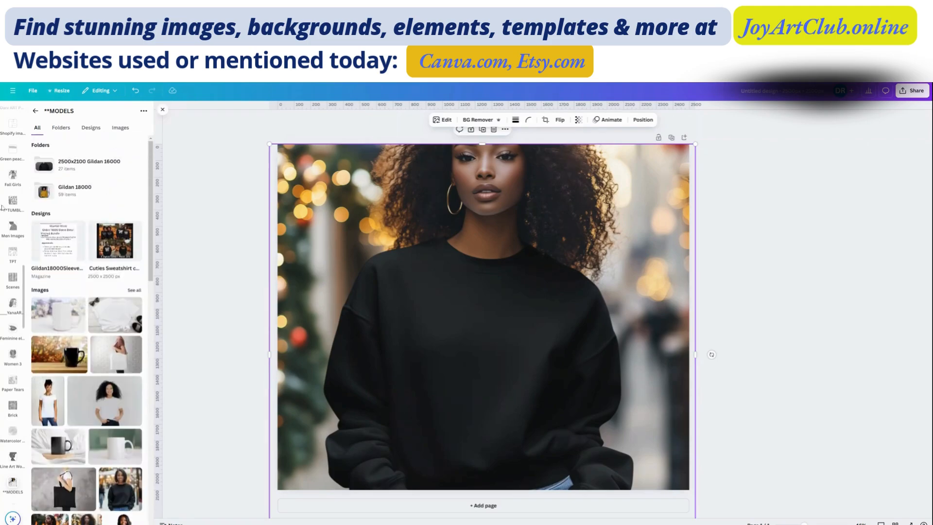
{"action": "scroll", "coordinate": [10, 226], "scroll_direction": "up", "scroll_amount": 5}
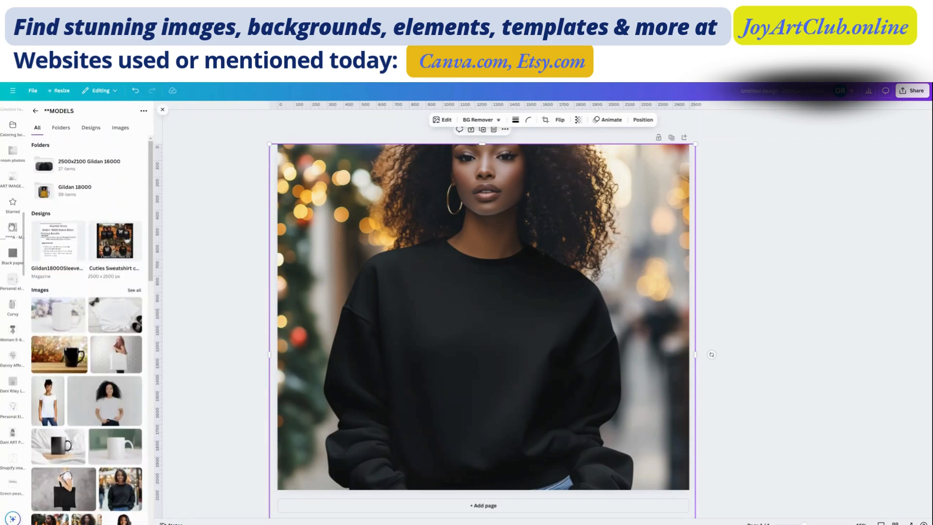
{"action": "scroll", "coordinate": [11, 226], "scroll_direction": "up", "scroll_amount": 3}
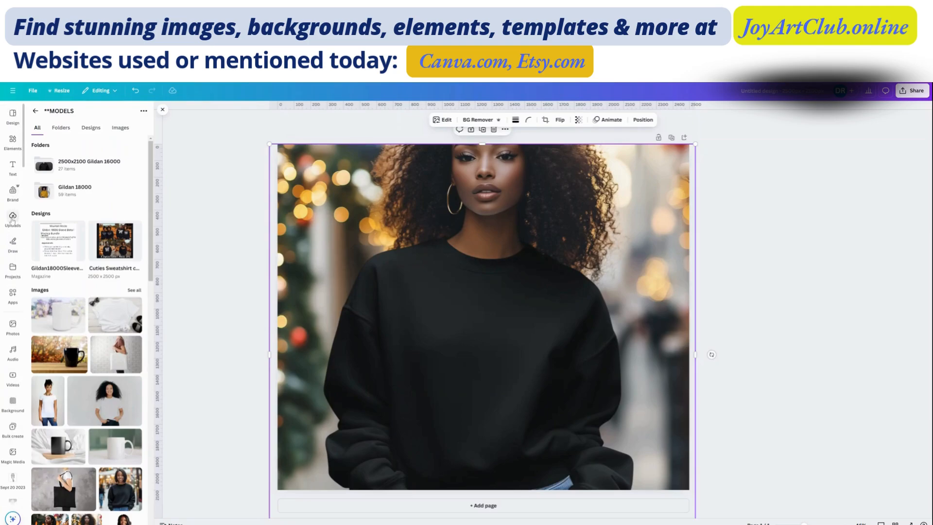
{"action": "left_click", "coordinate": [13, 218]}
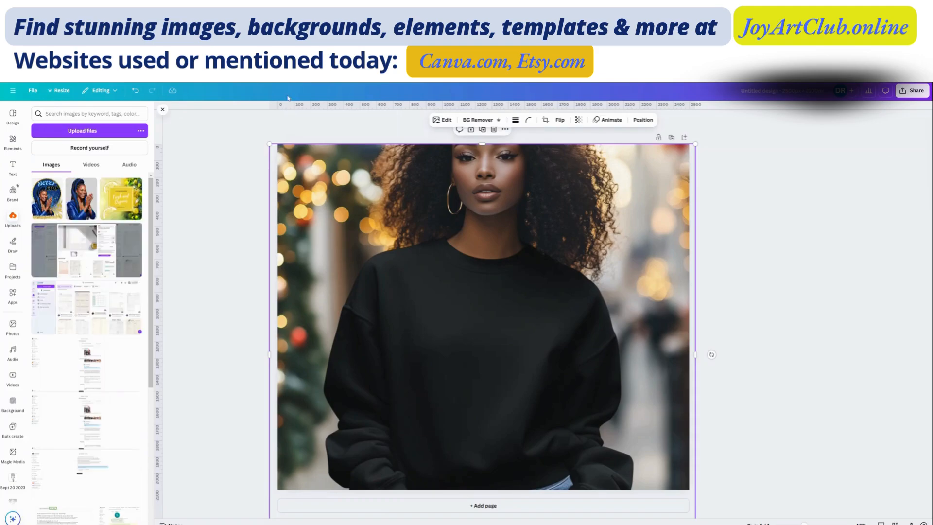
{"action": "left_click", "coordinate": [46, 199]}
{"action": "left_click_drag", "start_coordinate": [421, 315], "coordinate": [416, 351]}
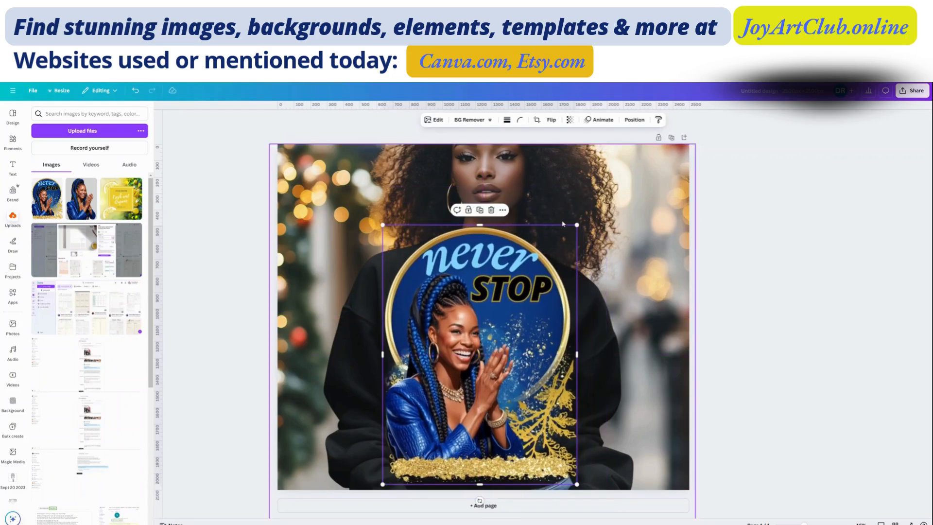
{"action": "left_click_drag", "start_coordinate": [578, 226], "coordinate": [545, 281]}
{"action": "left_click_drag", "start_coordinate": [493, 333], "coordinate": [503, 328]}
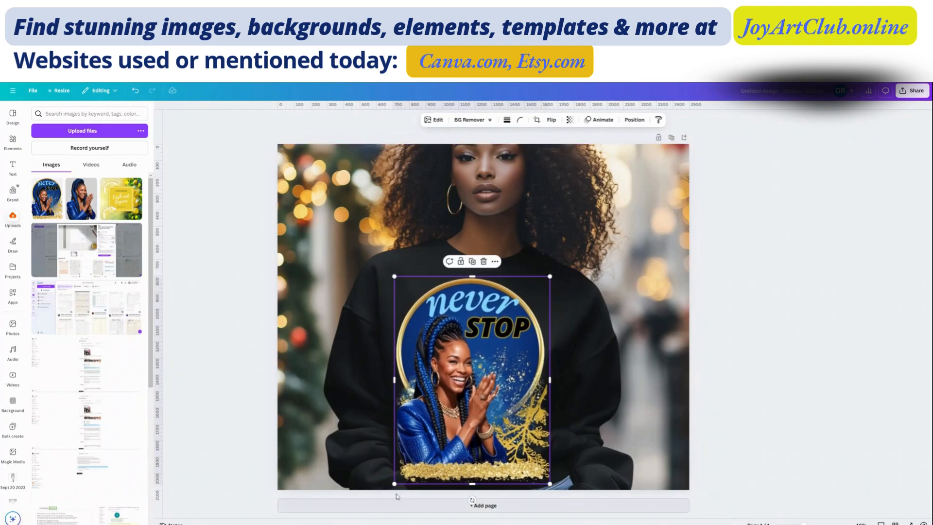
Shrink and slightly tilt the design to follow the sweatshirt's chest, and pull the model photo's right edge in to the page edge.
{"action": "left_click_drag", "start_coordinate": [394, 483], "coordinate": [410, 464]}
{"action": "left_click_drag", "start_coordinate": [479, 480], "coordinate": [474, 480]}
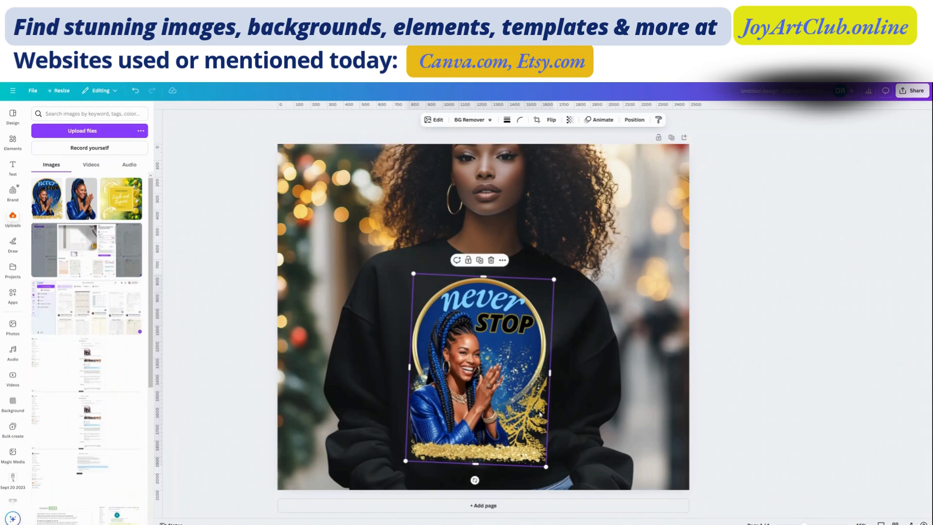
{"action": "mouse_move", "coordinate": [537, 415]}
{"action": "left_mouse_down"}
{"action": "mouse_move", "coordinate": [531, 424]}
{"action": "mouse_move", "coordinate": [532, 413]}
{"action": "left_mouse_up"}
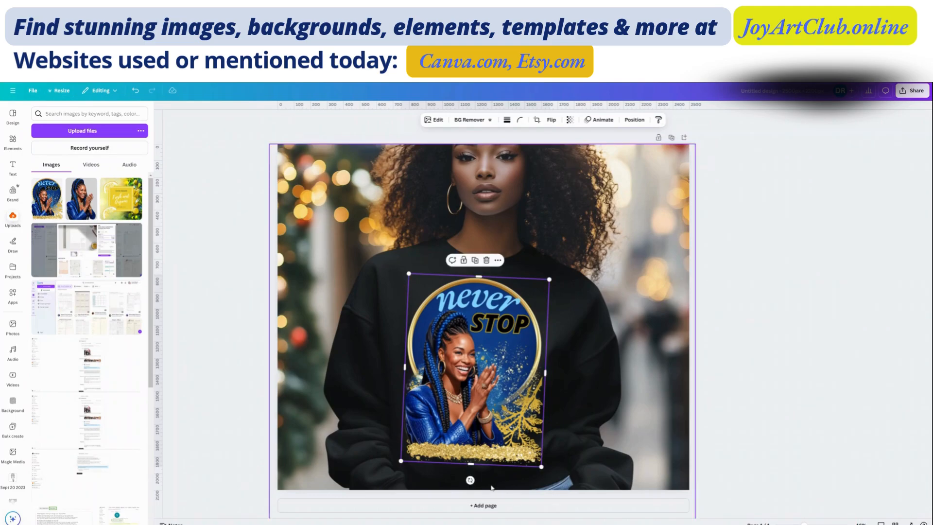
{"action": "left_click_drag", "start_coordinate": [470, 481], "coordinate": [503, 453]}
{"action": "left_click", "coordinate": [633, 370]}
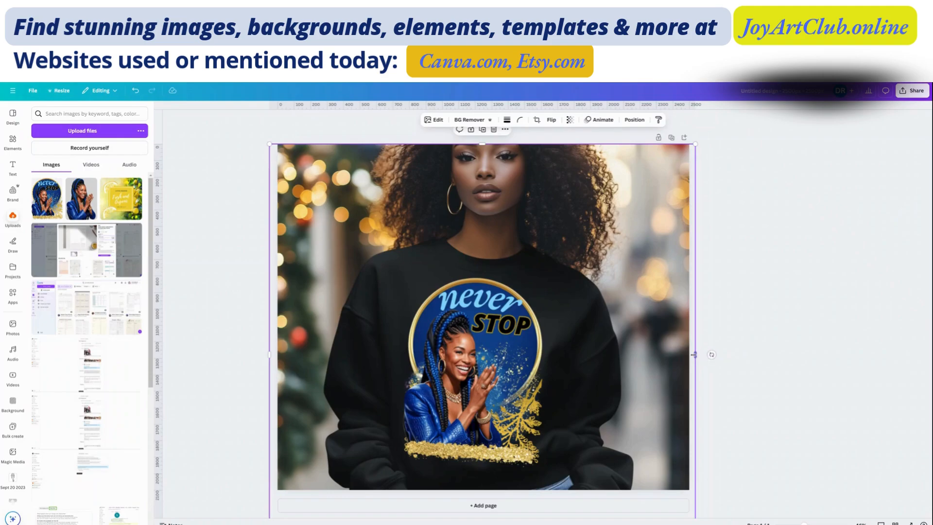
{"action": "left_click_drag", "start_coordinate": [693, 359], "coordinate": [689, 358]}
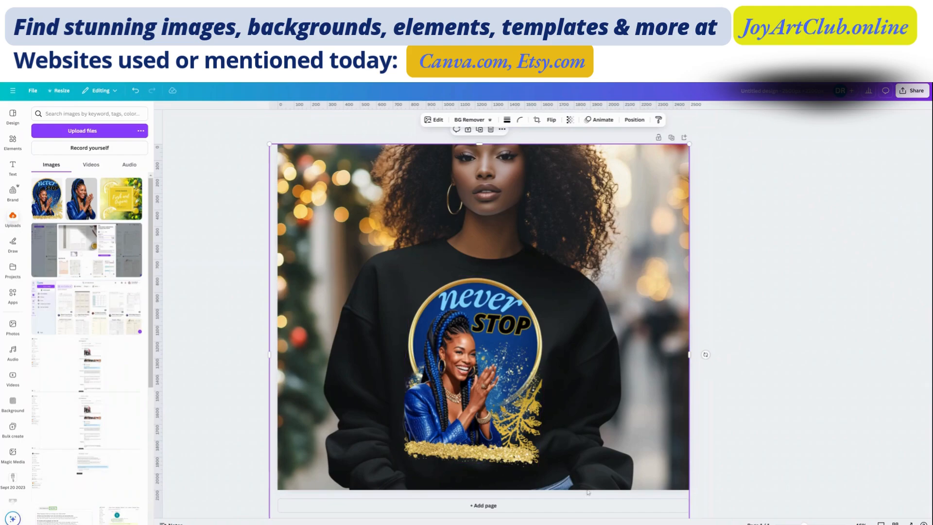
Add a second page and place the "never STOP" design on its left side, enlarged to nearly the full page height.
{"action": "left_click", "coordinate": [490, 506]}
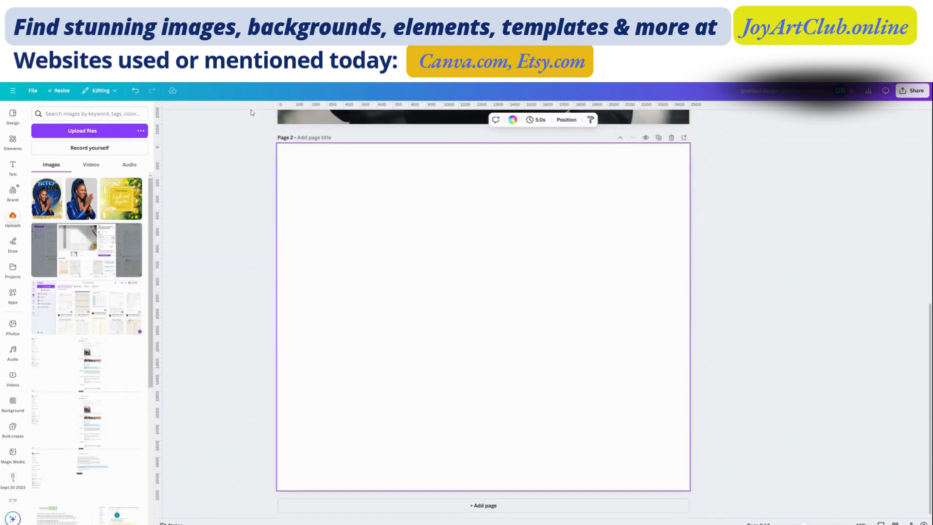
{"action": "left_click", "coordinate": [47, 200]}
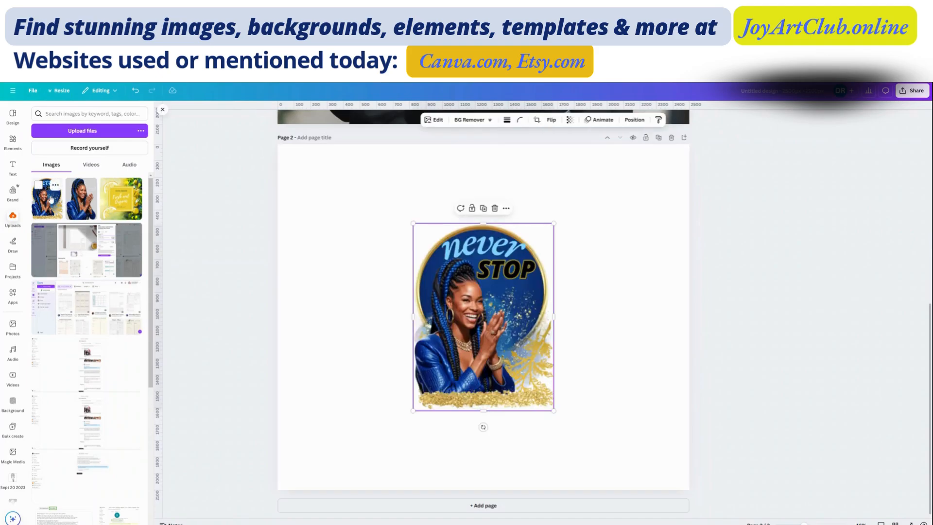
{"action": "left_click_drag", "start_coordinate": [550, 316], "coordinate": [527, 253]}
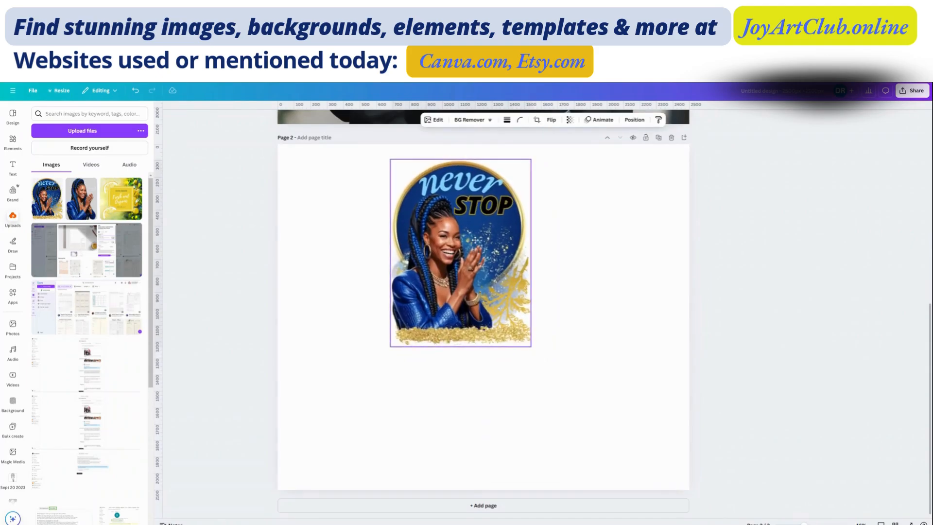
{"action": "left_click_drag", "start_coordinate": [531, 346], "coordinate": [646, 466]}
{"action": "left_click_drag", "start_coordinate": [544, 319], "coordinate": [528, 315]}
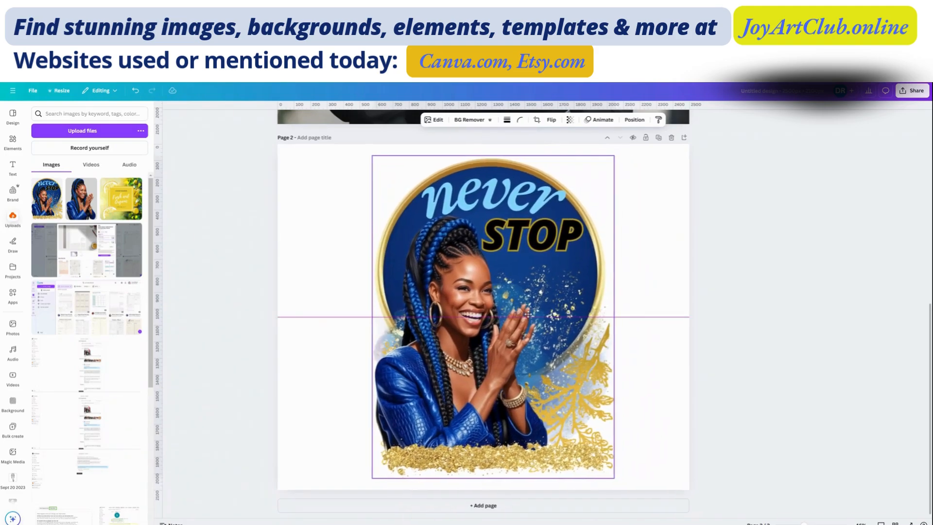
{"action": "left_click", "coordinate": [657, 304]}
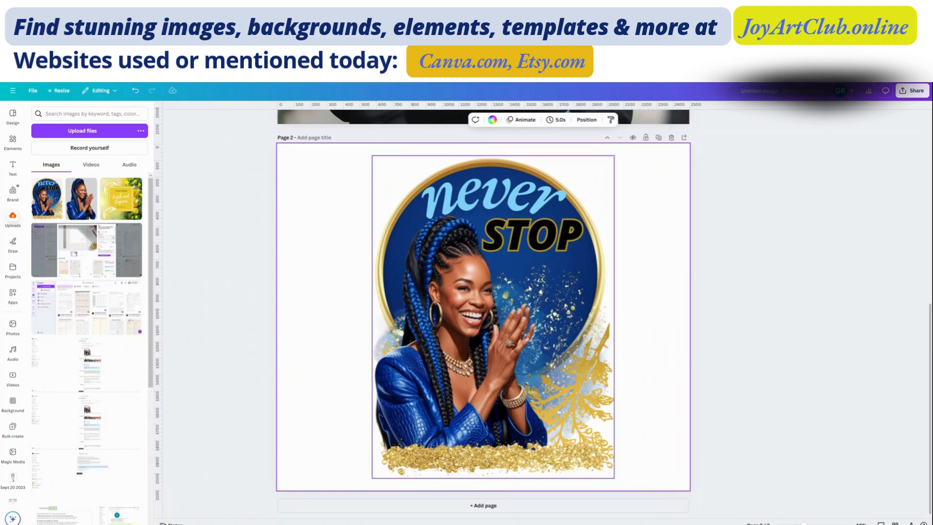
{"action": "left_click_drag", "start_coordinate": [516, 356], "coordinate": [425, 345]}
Add a text box reading "The Joy Art Club" and place it in the blank area beside the design.
{"action": "left_click", "coordinate": [13, 167]}
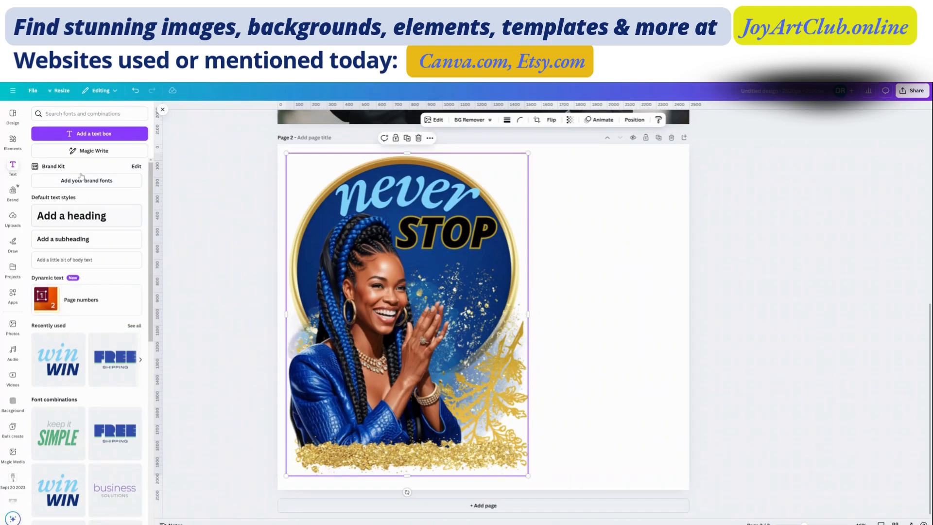
{"action": "left_click", "coordinate": [91, 134]}
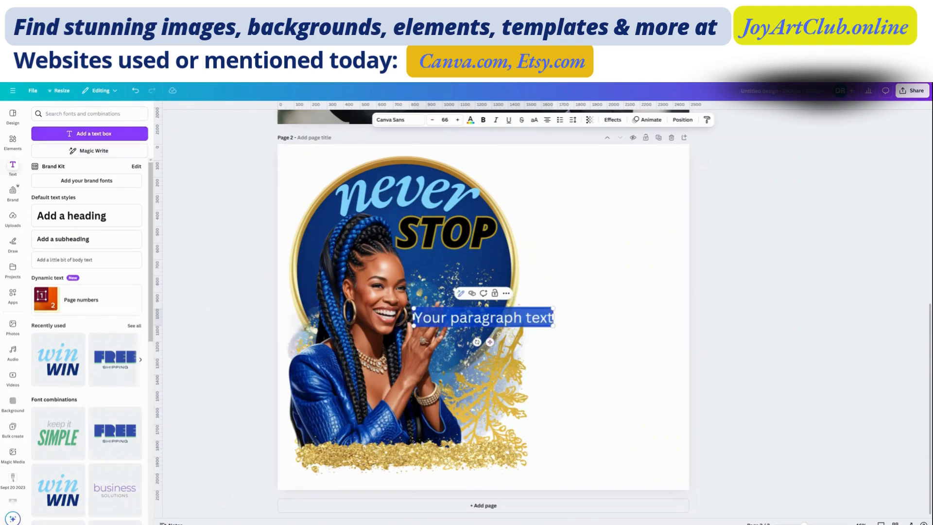
{"action": "key", "text": "BackSpace"}
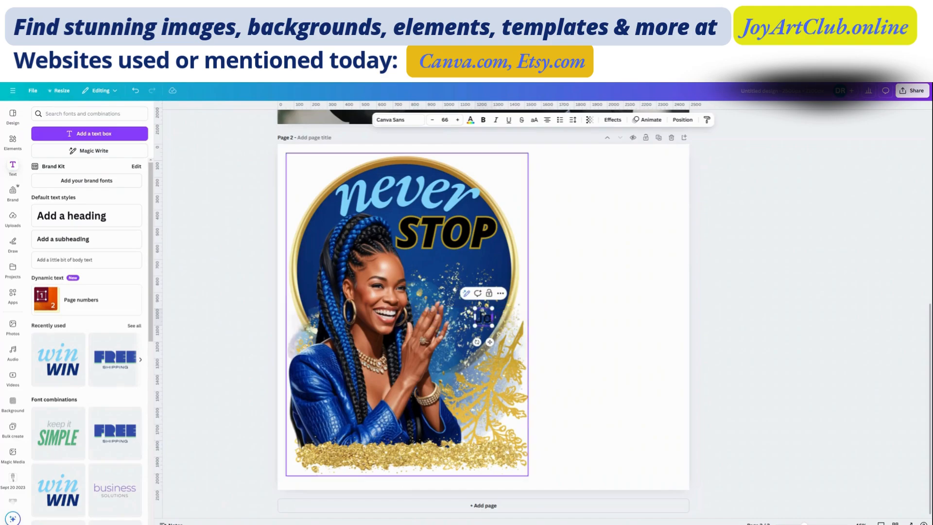
{"action": "type", "text": "The Joy Ar"}
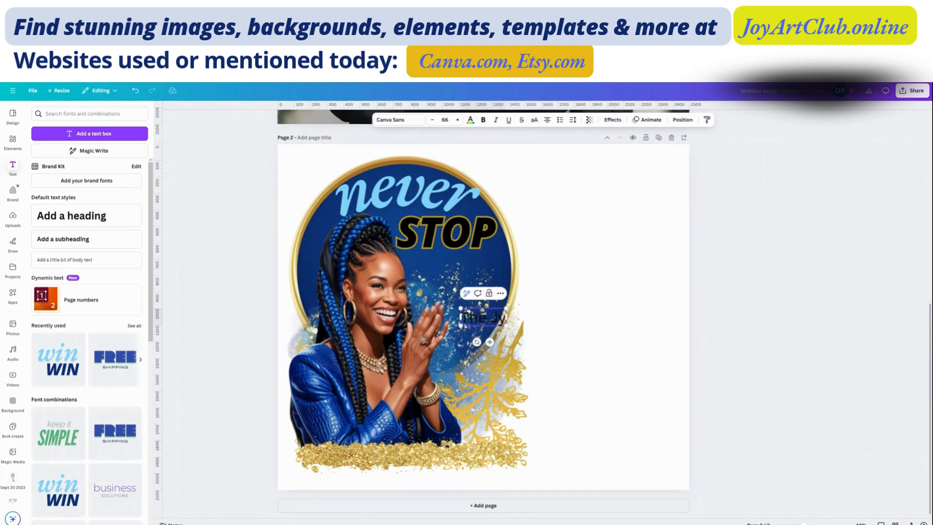
{"action": "key", "text": "BackSpace"}
{"action": "key", "text": "BackSpace"}
{"action": "key", "text": "BackSpace"}
{"action": "key", "text": "BackSpace"}
{"action": "type", "text": "oy Art Club"}
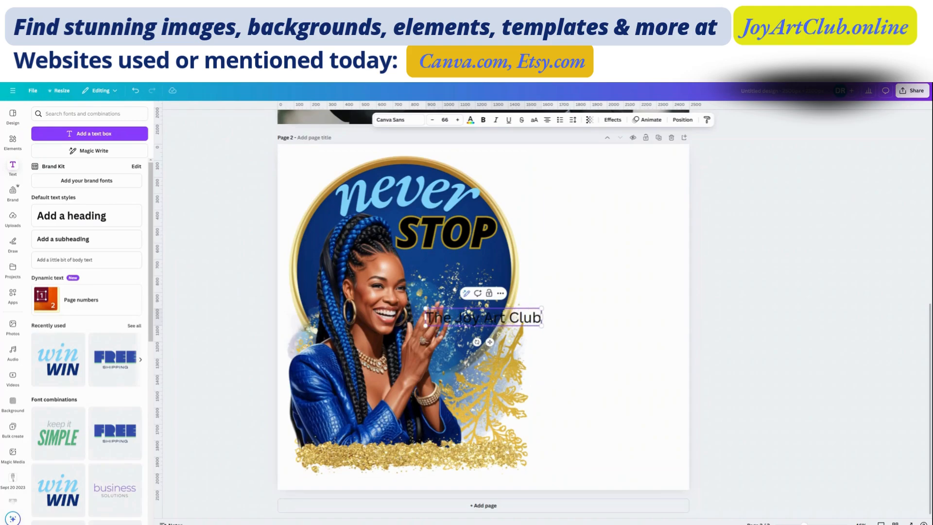
{"action": "left_click_drag", "start_coordinate": [526, 321], "coordinate": [624, 276]}
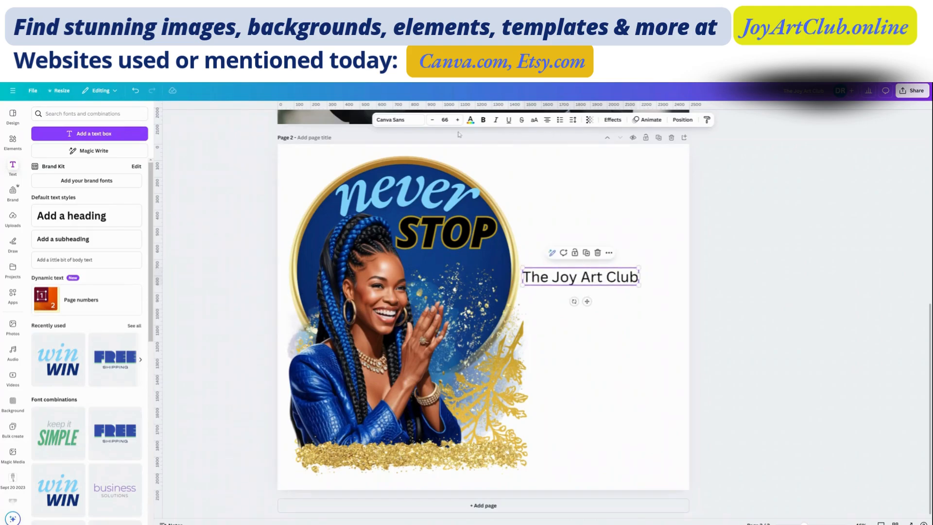
Set the "The Joy Art Club" text's transparency to 20 and its font to Boho Regular.
{"action": "left_click", "coordinate": [590, 120]}
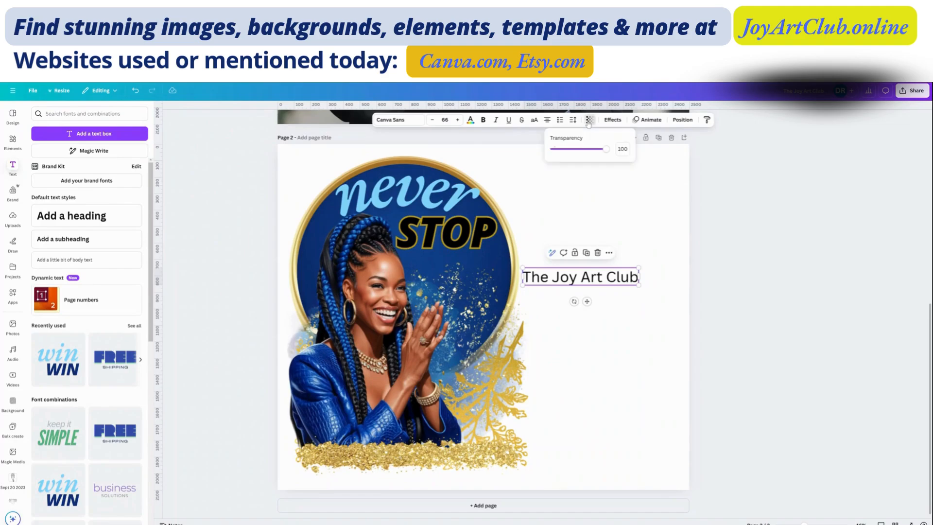
{"action": "left_click_drag", "start_coordinate": [606, 148], "coordinate": [564, 161]}
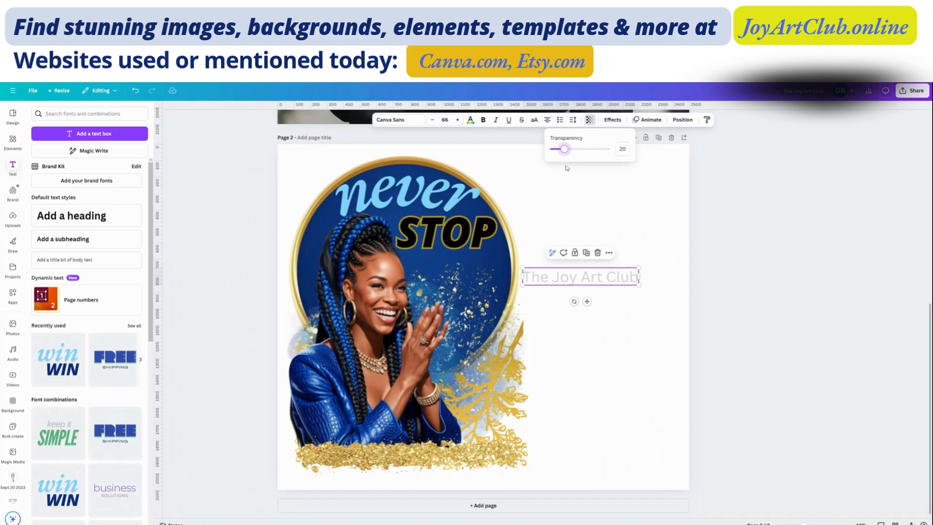
{"action": "left_click", "coordinate": [411, 121]}
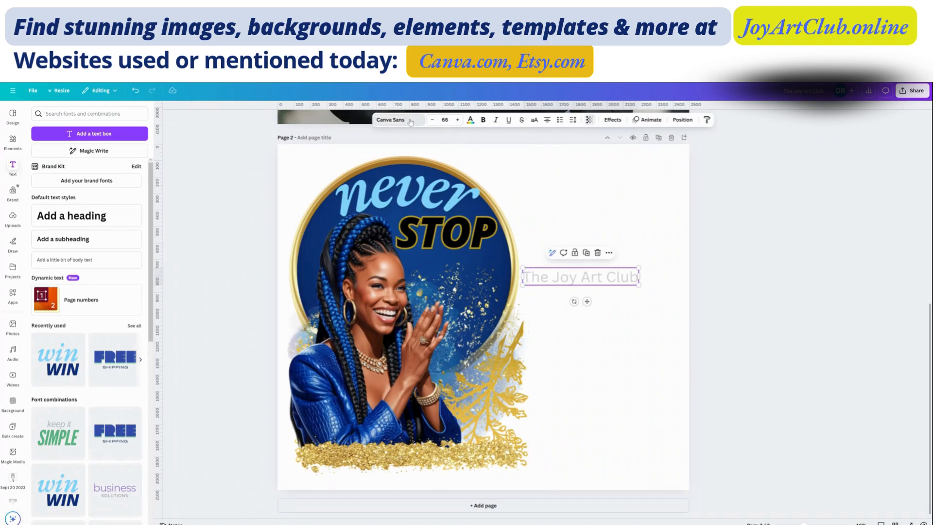
{"action": "left_click", "coordinate": [411, 121]}
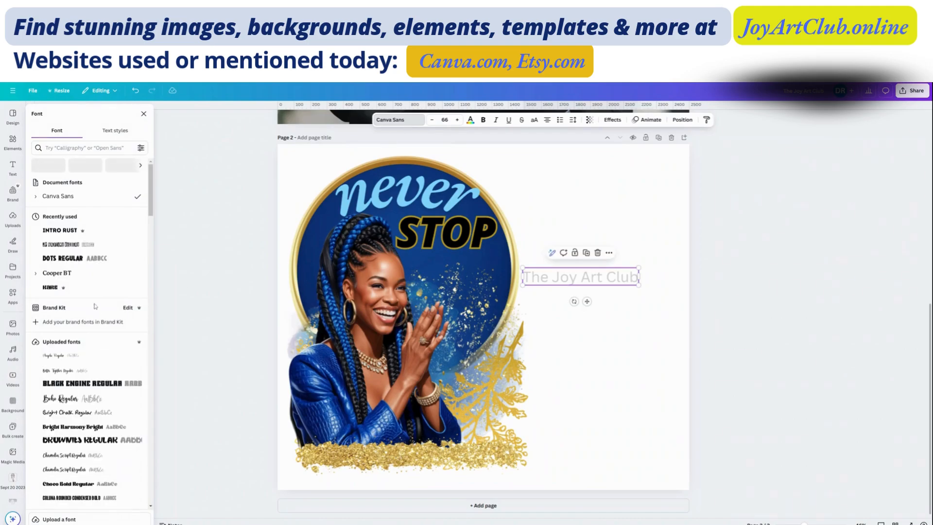
{"action": "left_click", "coordinate": [71, 404]}
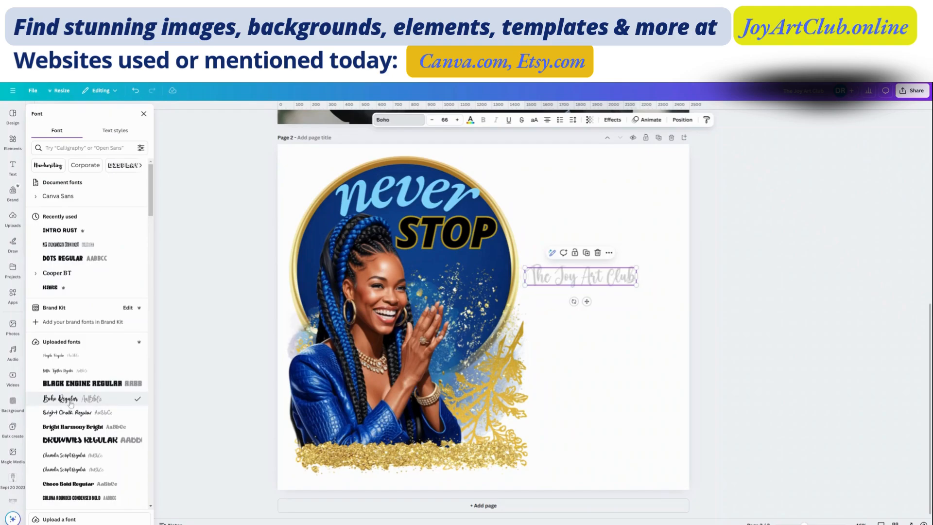
Enlarge the "The Joy Art Club" text to size 171 and bend it with the Curve effect at 100.
{"action": "left_click_drag", "start_coordinate": [584, 277], "coordinate": [602, 262]}
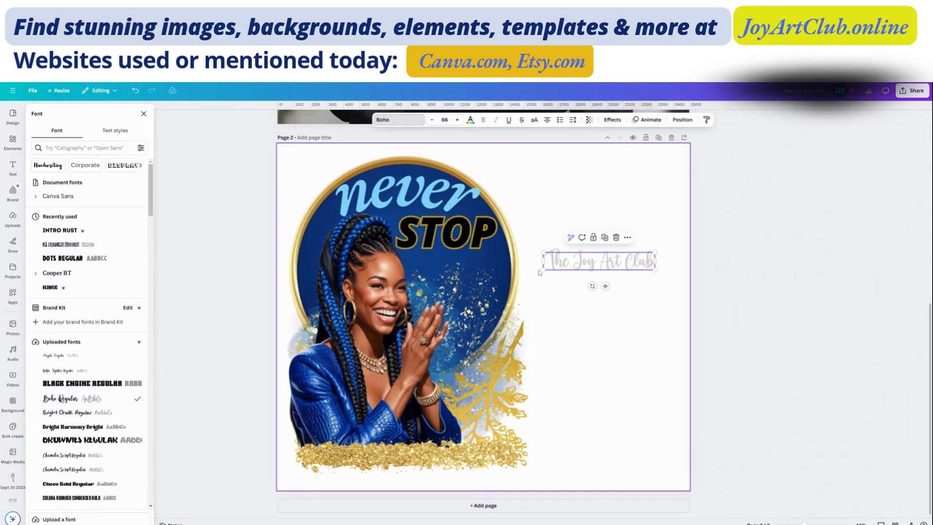
{"action": "left_click_drag", "start_coordinate": [544, 269], "coordinate": [364, 283]}
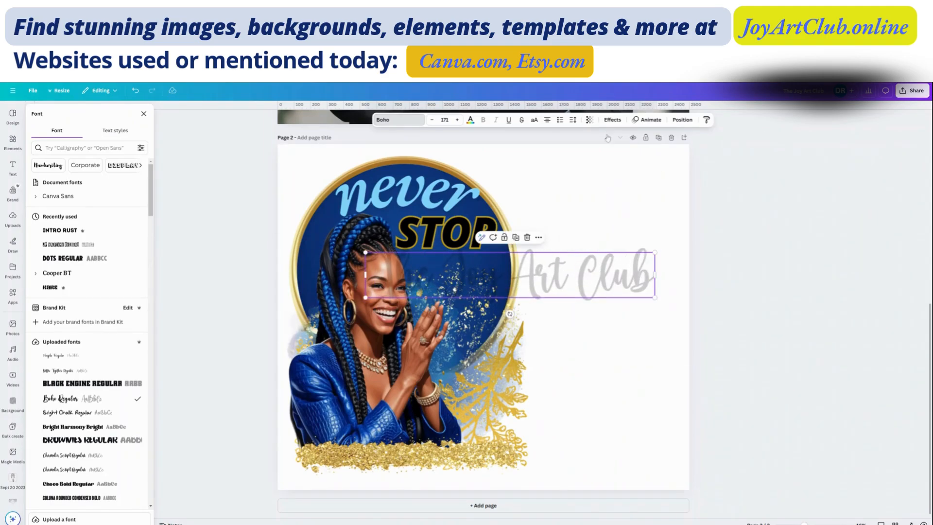
{"action": "left_click", "coordinate": [612, 120]}
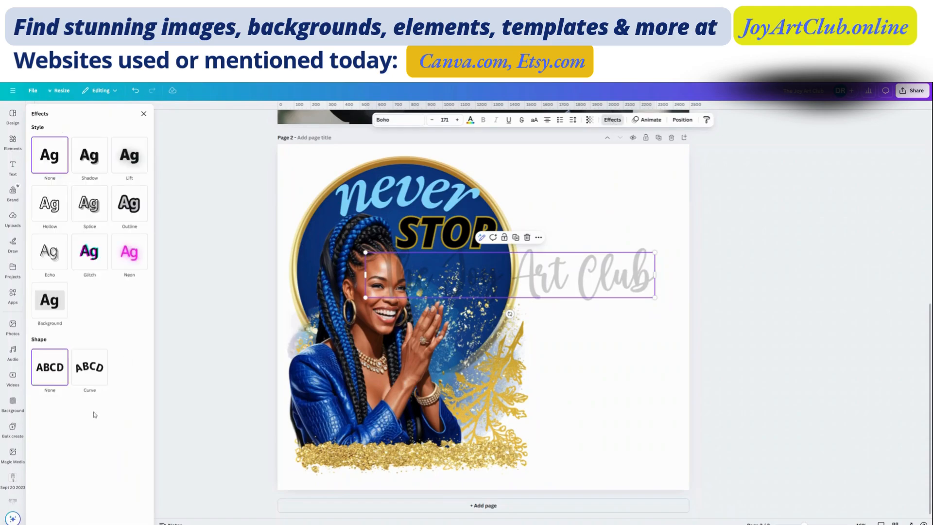
{"action": "left_click", "coordinate": [95, 372]}
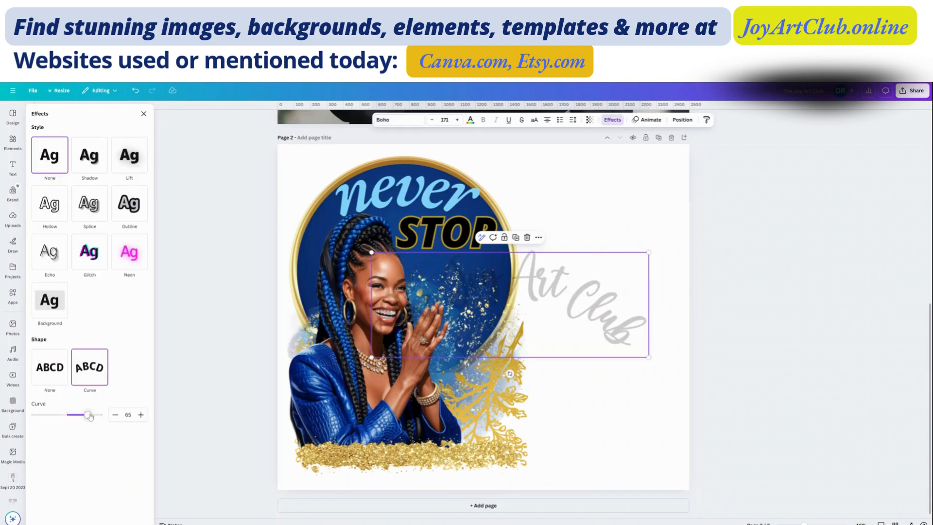
{"action": "mouse_move", "coordinate": [88, 416]}
{"action": "left_mouse_down"}
{"action": "mouse_move", "coordinate": [47, 415]}
{"action": "mouse_move", "coordinate": [77, 416]}
{"action": "left_mouse_up"}
{"action": "left_click_drag", "start_coordinate": [143, 428], "coordinate": [222, 433]}
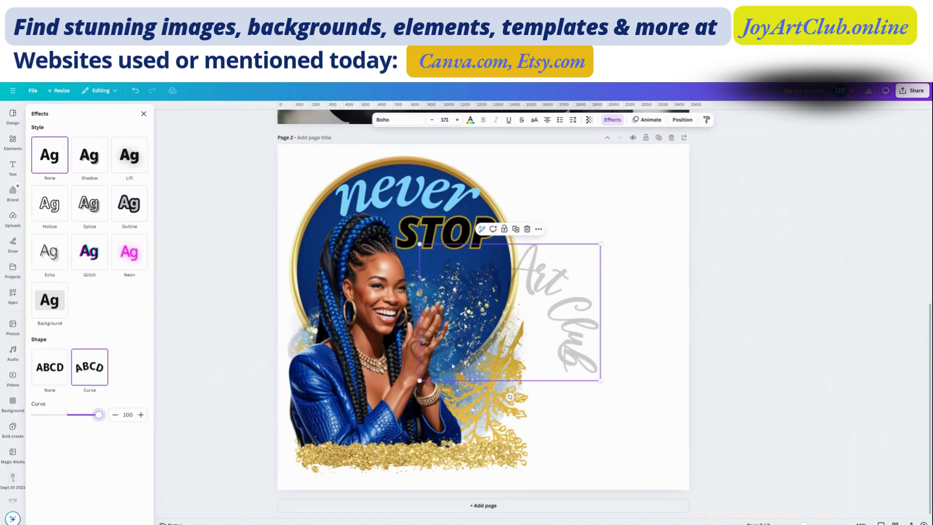
Move the curved text over the woman in the "never STOP" design and readjust its transparency.
{"action": "left_click_drag", "start_coordinate": [626, 331], "coordinate": [430, 408]}
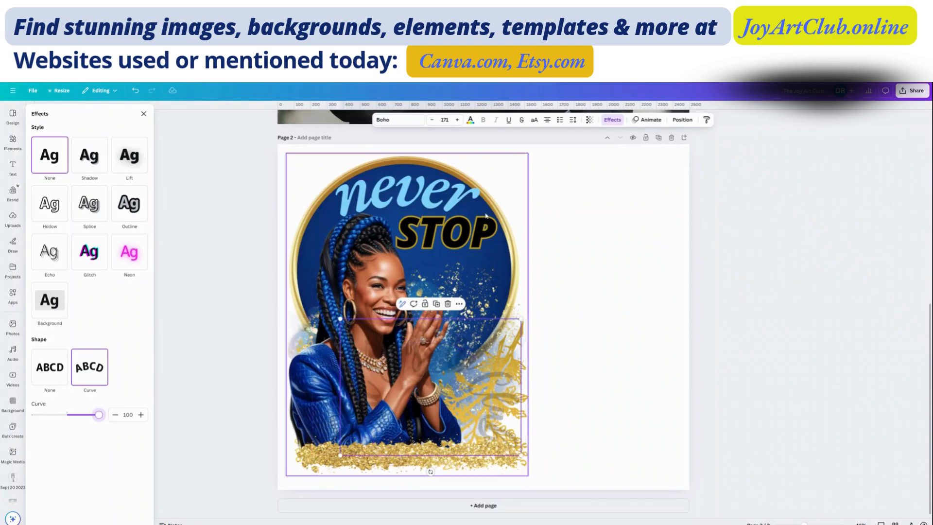
{"action": "left_click_drag", "start_coordinate": [485, 358], "coordinate": [453, 367]}
{"action": "left_click_drag", "start_coordinate": [392, 386], "coordinate": [395, 357]}
{"action": "left_click", "coordinate": [589, 119]}
{"action": "left_click_drag", "start_coordinate": [609, 149], "coordinate": [562, 149]}
{"action": "left_click_drag", "start_coordinate": [573, 158], "coordinate": [565, 159]}
Recolour the curved watermark text medium gray and make it more opaque.
{"action": "left_click", "coordinate": [471, 121]}
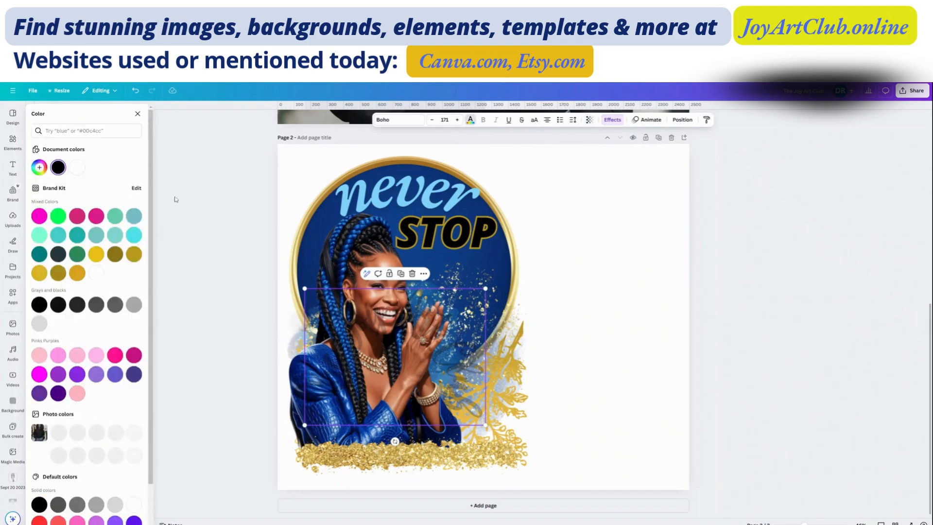
{"action": "left_click", "coordinate": [115, 305]}
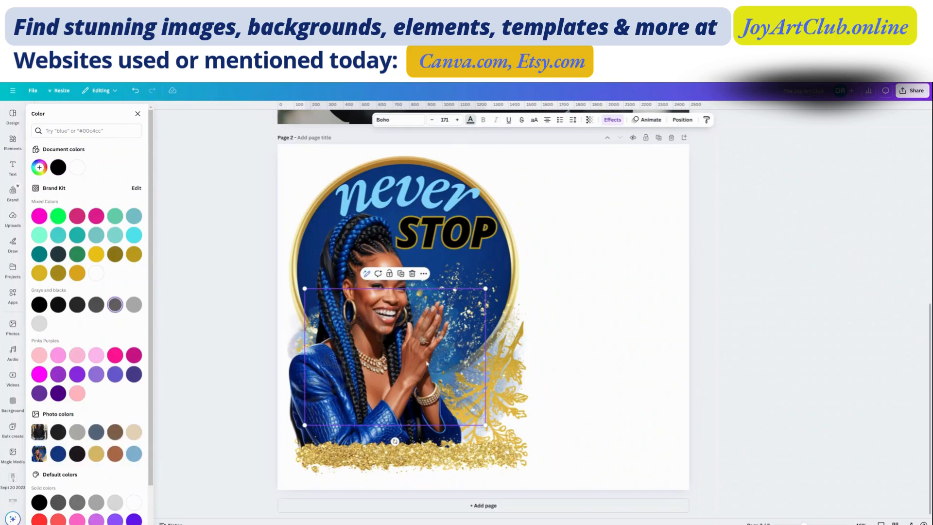
{"action": "left_click", "coordinate": [590, 121]}
{"action": "left_click_drag", "start_coordinate": [608, 149], "coordinate": [583, 170]}
Move the curved "The Joy Art Club" watermark lower on page 2, over the woman's hands and jacket.
{"action": "left_click_drag", "start_coordinate": [462, 351], "coordinate": [466, 379]}
{"action": "left_click_drag", "start_coordinate": [402, 408], "coordinate": [399, 410]}
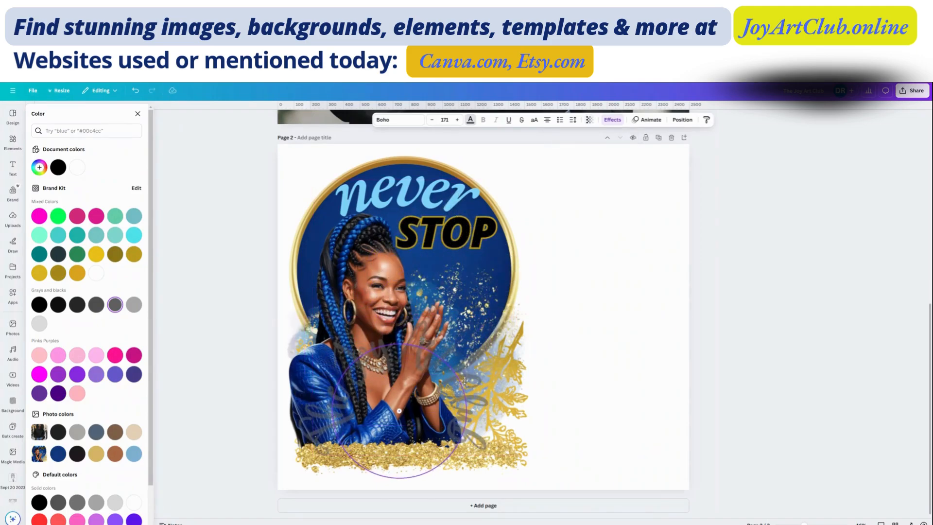
{"action": "scroll", "coordinate": [465, 383], "scroll_direction": "up", "scroll_amount": 3}
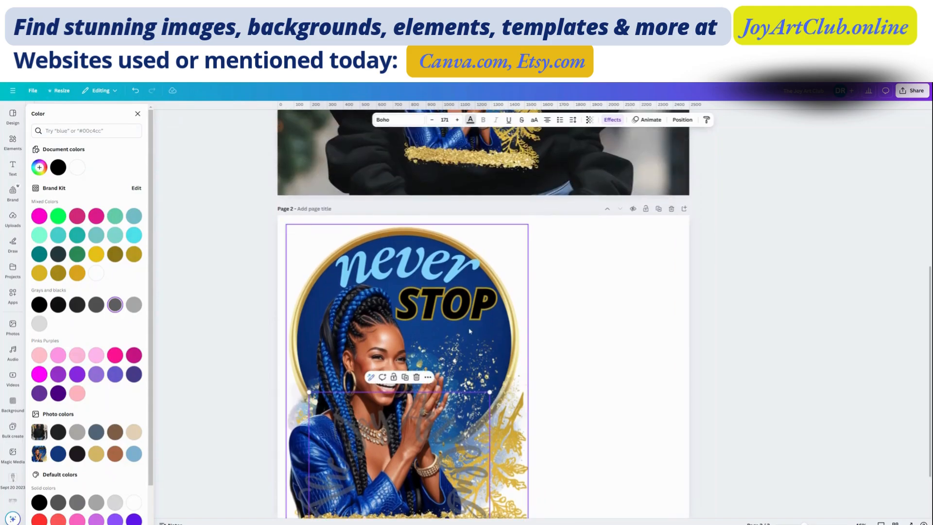
{"action": "scroll", "coordinate": [469, 332], "scroll_direction": "up", "scroll_amount": 2}
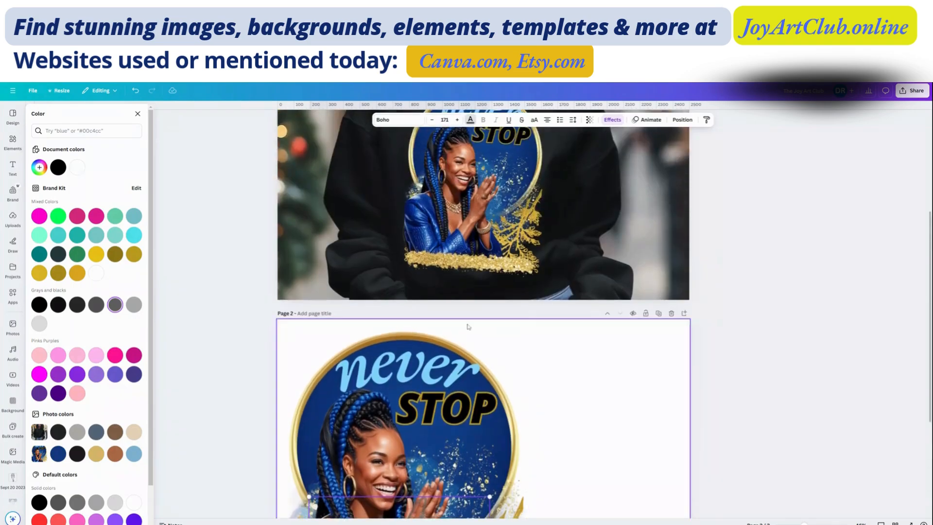
{"action": "scroll", "coordinate": [428, 384], "scroll_direction": "down", "scroll_amount": 3}
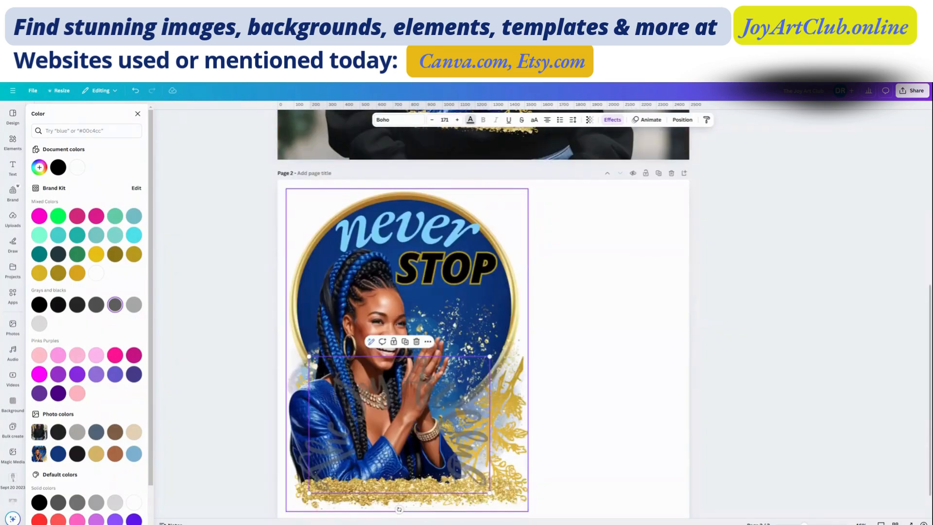
Place a copy of the page 2 watermark on page 1's sweatshirt design, scaled down to size 79.6.
{"action": "right_click", "coordinate": [428, 384]}
{"action": "left_click", "coordinate": [451, 332]}
{"action": "scroll", "coordinate": [501, 268], "scroll_direction": "up", "scroll_amount": 4}
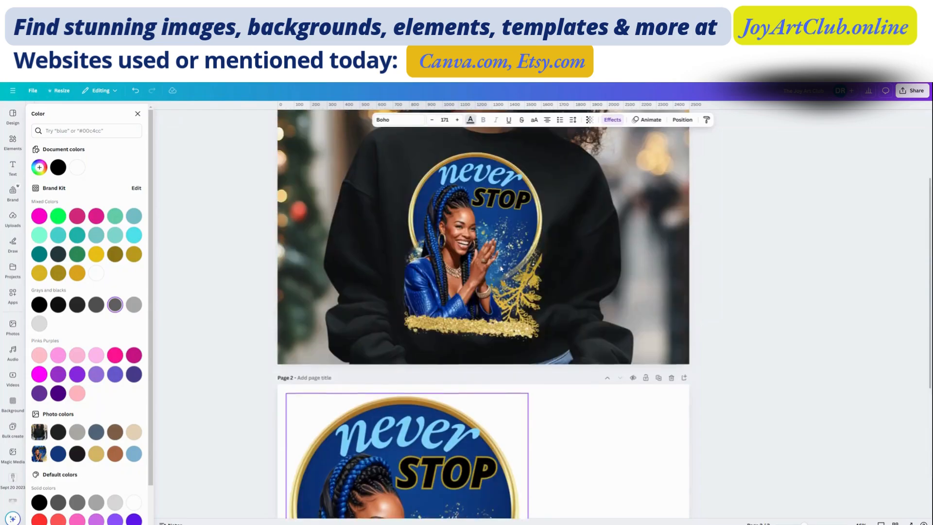
{"action": "scroll", "coordinate": [500, 269], "scroll_direction": "up", "scroll_amount": 1}
{"action": "left_click", "coordinate": [556, 287]}
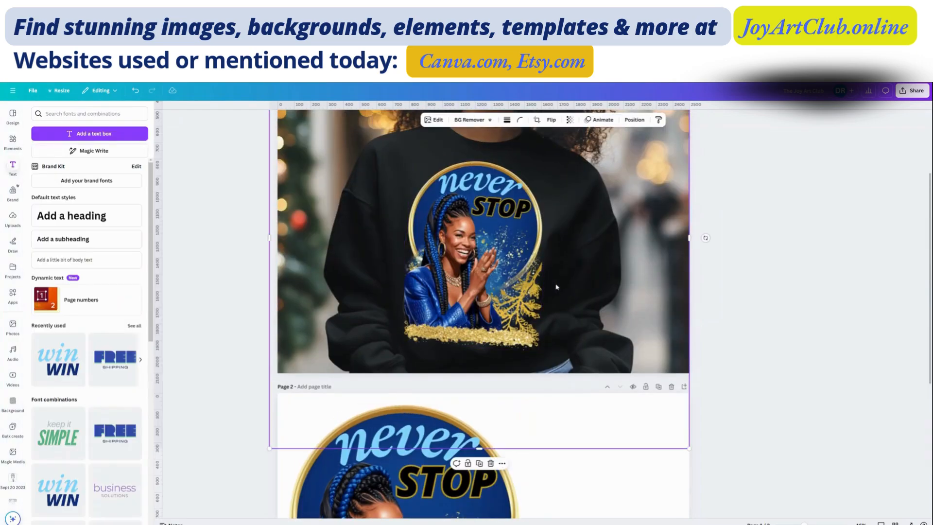
{"action": "key", "text": "ctrl+v"}
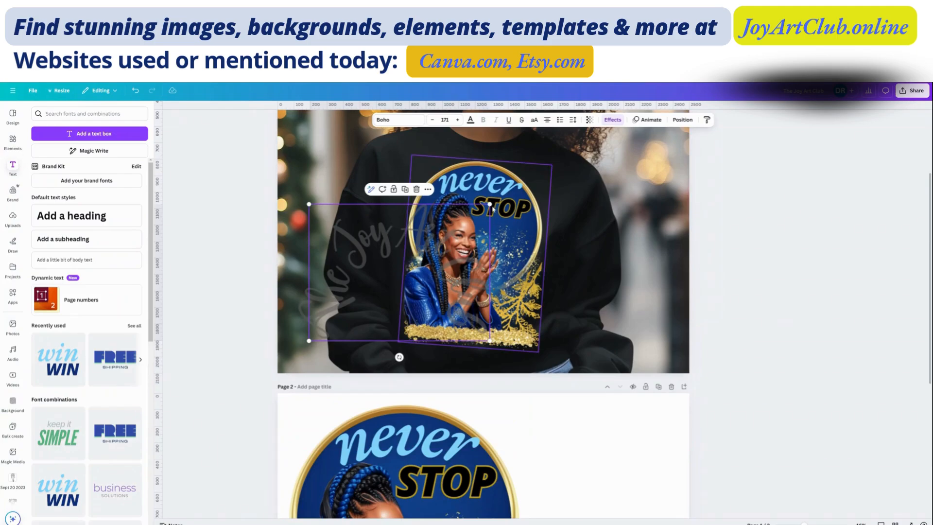
{"action": "left_click_drag", "start_coordinate": [489, 204], "coordinate": [380, 268]}
{"action": "left_click_drag", "start_coordinate": [388, 308], "coordinate": [429, 305]}
Add a heading text to page 2, narrow its box and place it in the blank area beside the "never STOP" design.
{"action": "scroll", "coordinate": [567, 306], "scroll_direction": "down", "scroll_amount": 4}
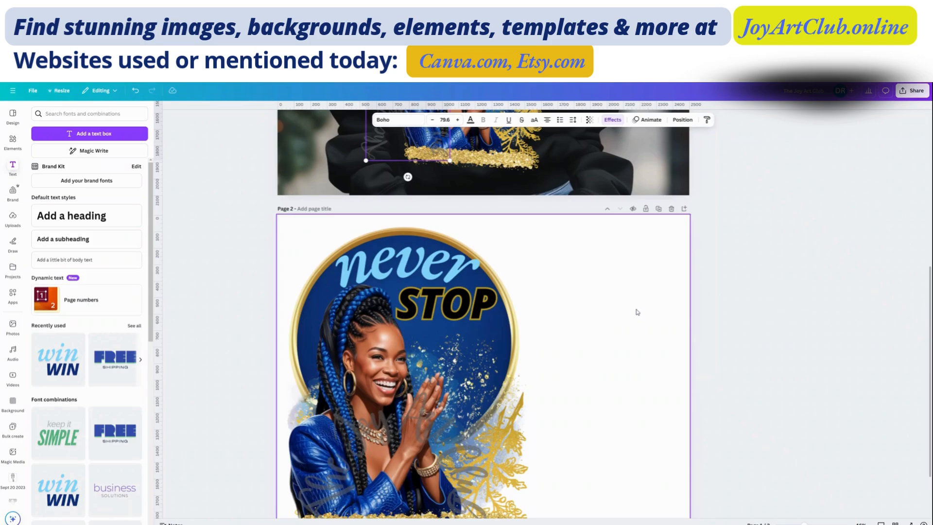
{"action": "scroll", "coordinate": [636, 340], "scroll_direction": "down", "scroll_amount": 2}
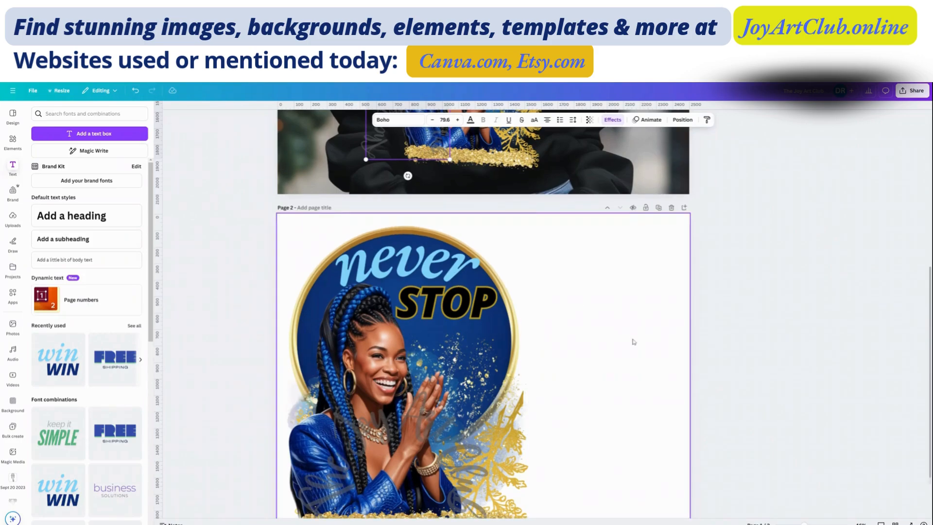
{"action": "left_click", "coordinate": [623, 330]}
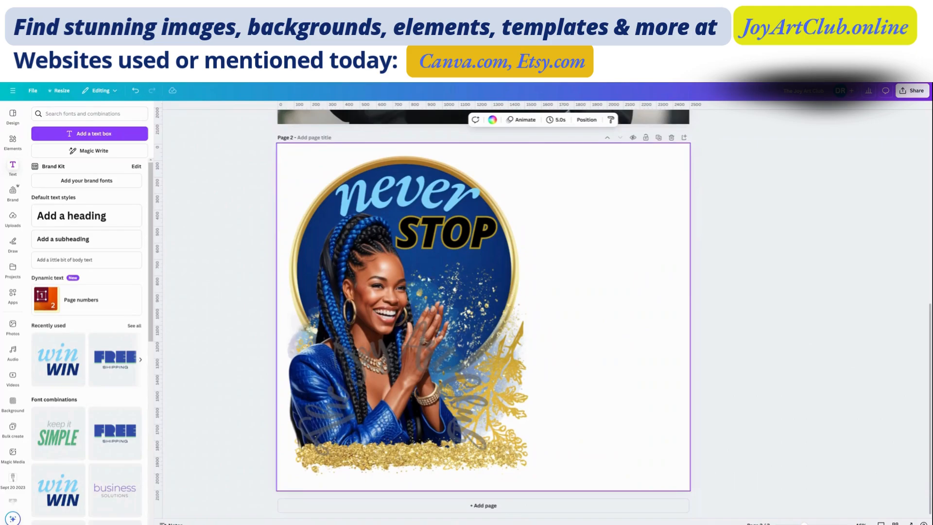
{"action": "left_click", "coordinate": [78, 219]}
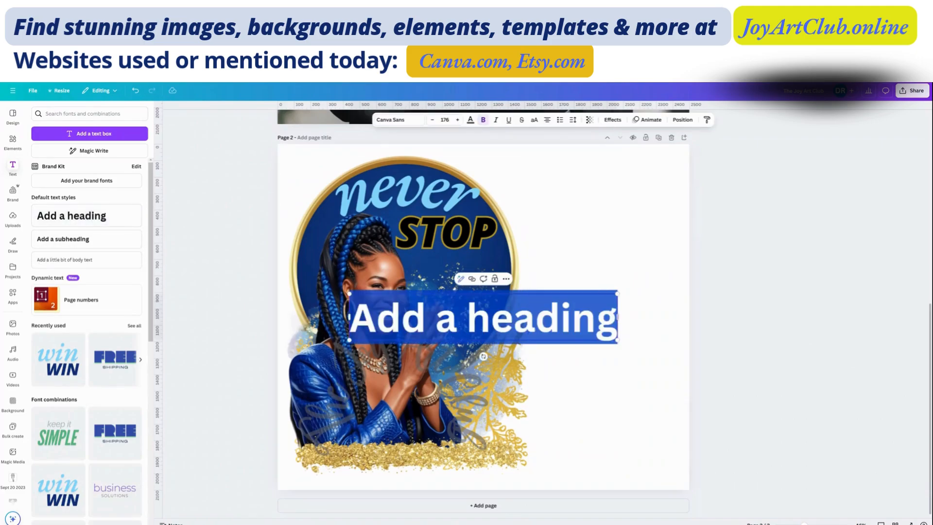
{"action": "left_click_drag", "start_coordinate": [617, 317], "coordinate": [509, 333]}
{"action": "left_click_drag", "start_coordinate": [418, 316], "coordinate": [609, 190]}
Set the new heading's font size to 42.
{"action": "left_click", "coordinate": [445, 120]}
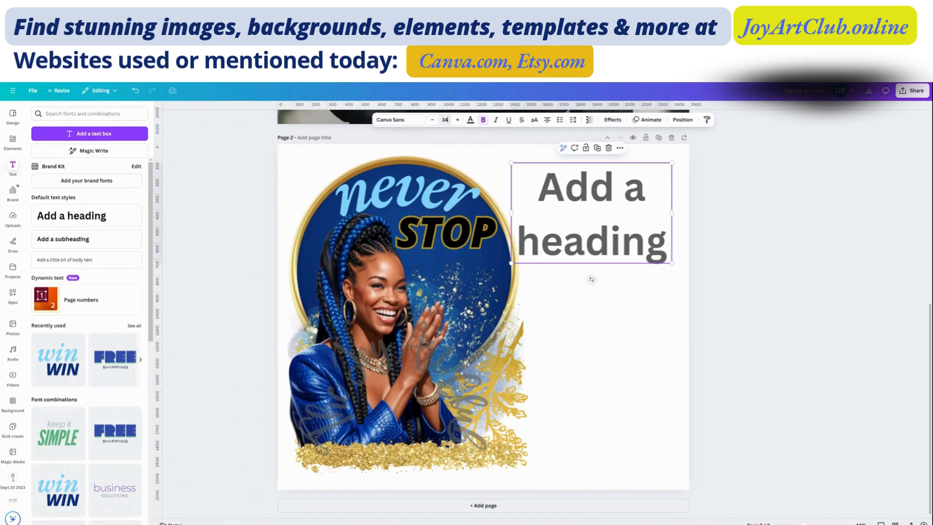
{"action": "key", "text": "Return"}
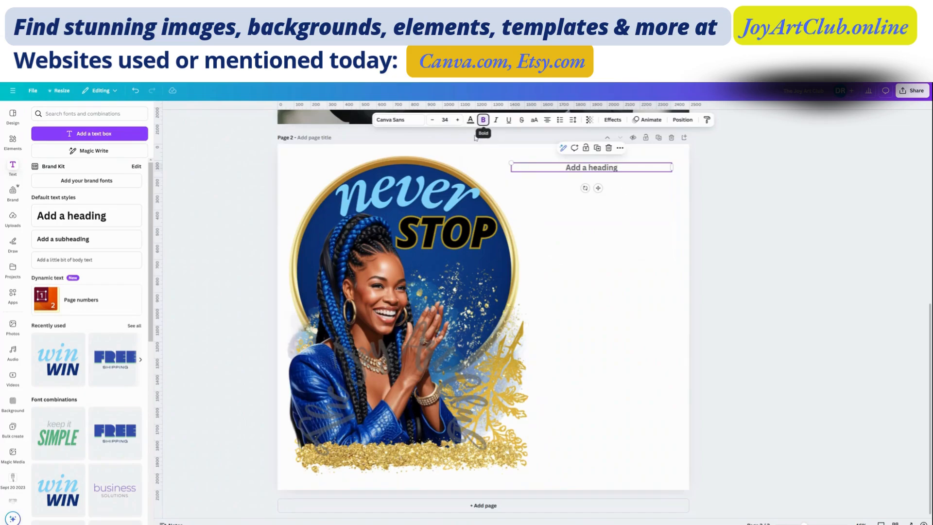
{"action": "left_click", "coordinate": [457, 120]}
{"action": "left_click", "coordinate": [458, 120]}
{"action": "left_click", "coordinate": [457, 120]}
{"action": "left_click", "coordinate": [457, 120]}
{"action": "left_click", "coordinate": [458, 120]}
{"action": "left_click", "coordinate": [457, 120]}
{"action": "left_click", "coordinate": [458, 120]}
{"action": "left_click", "coordinate": [458, 120]}
Turn the heading into a bulleted list with "Minimum 300 dpi resolution" as its first bullet.
{"action": "double_click", "coordinate": [563, 170]}
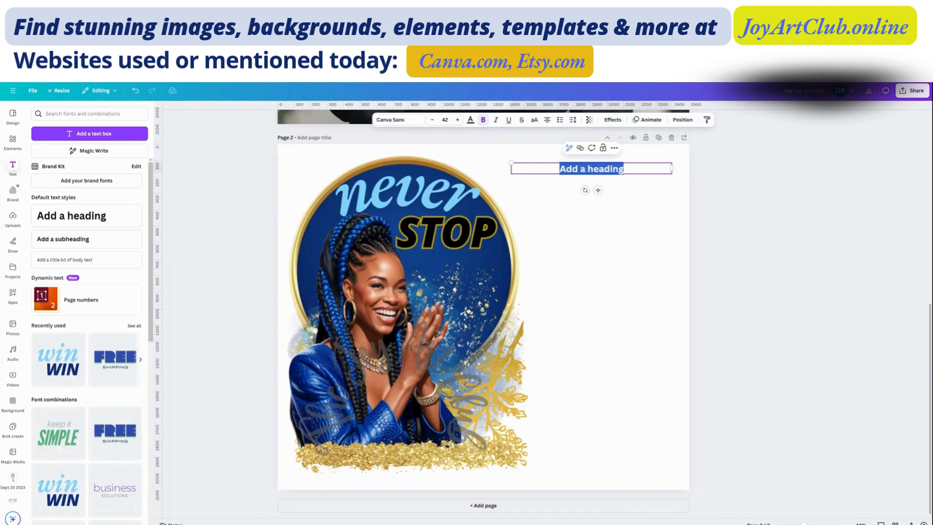
{"action": "left_click", "coordinate": [560, 119]}
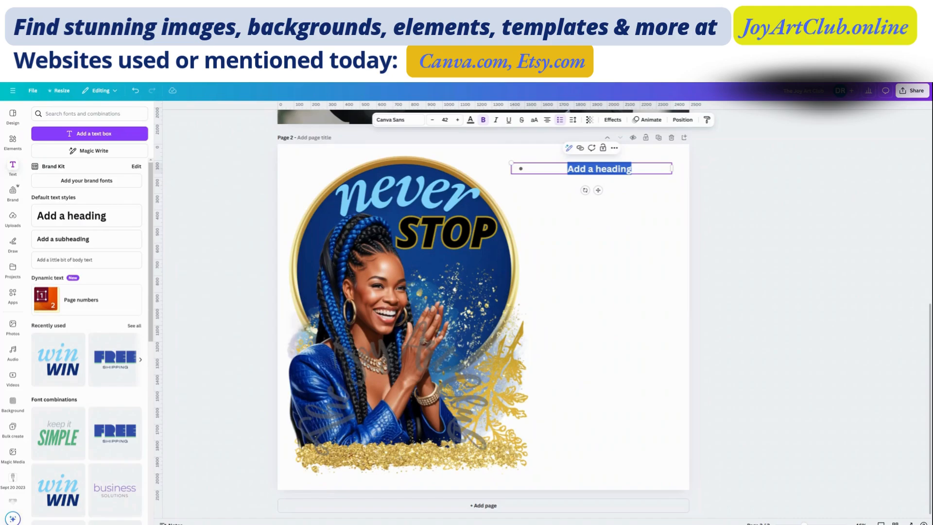
{"action": "type", "text": "300"}
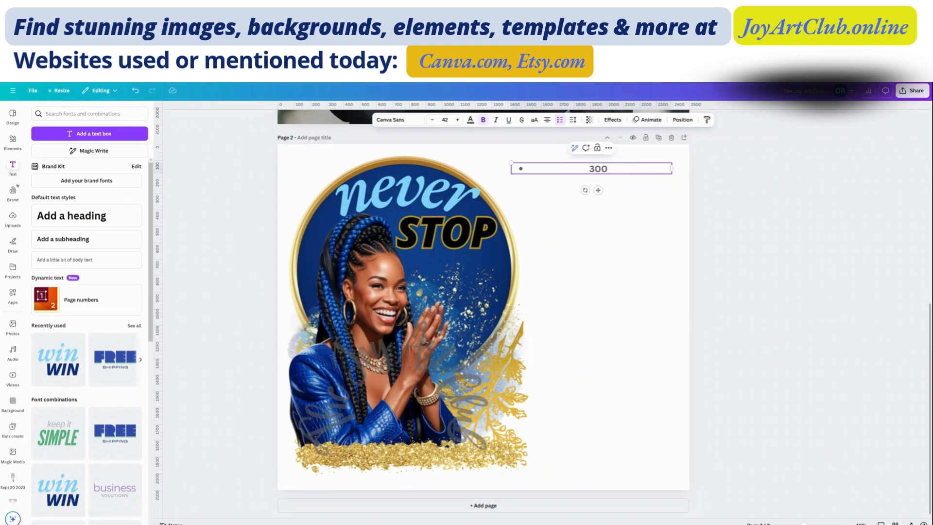
{"action": "key", "text": "BackSpace"}
{"action": "key", "text": "BackSpace"}
{"action": "key", "text": "BackSpace"}
{"action": "type", "text": "Minimum 300 dpi"}
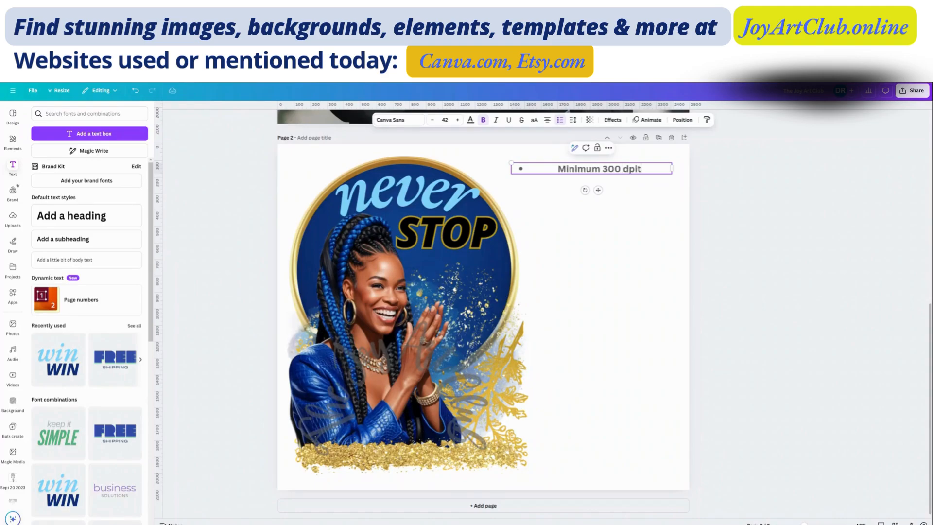
{"action": "type", "text": " res"}
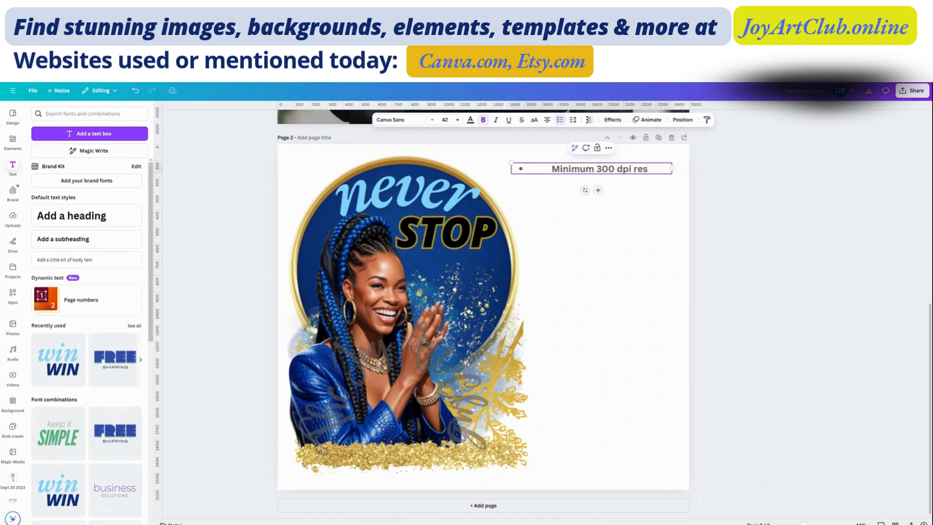
{"action": "type", "text": "olution"}
Add the bullets "Transparent background" and "Easy to use" to the list.
{"action": "key", "text": "Return"}
{"action": "type", "text": "Transpartnet"}
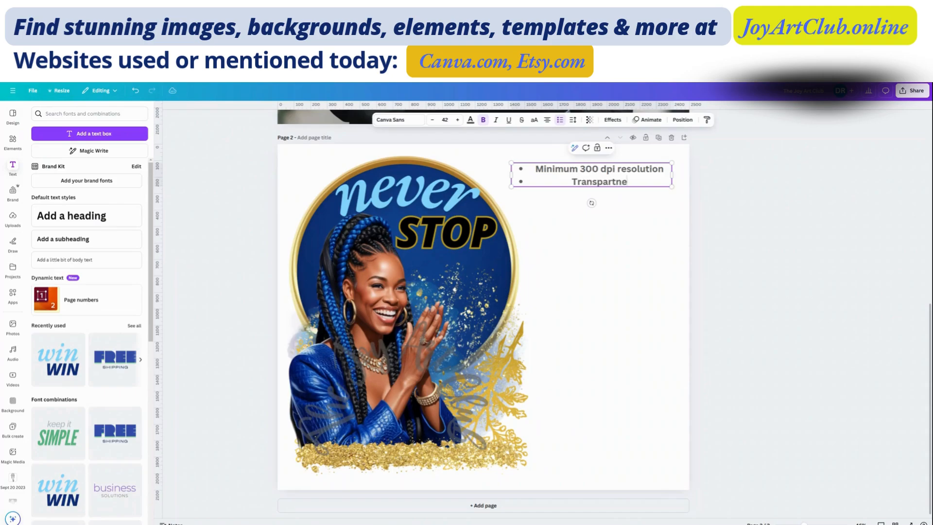
{"action": "key", "text": "BackSpace"}
{"action": "key", "text": "BackSpace"}
{"action": "key", "text": "BackSpace"}
{"action": "key", "text": "BackSpace"}
{"action": "type", "text": "ent background"}
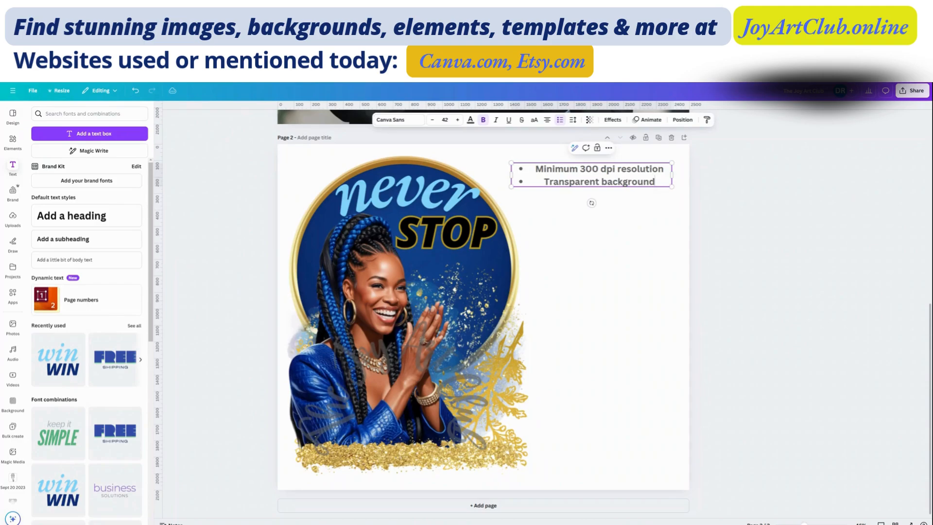
{"action": "key", "text": "Return"}
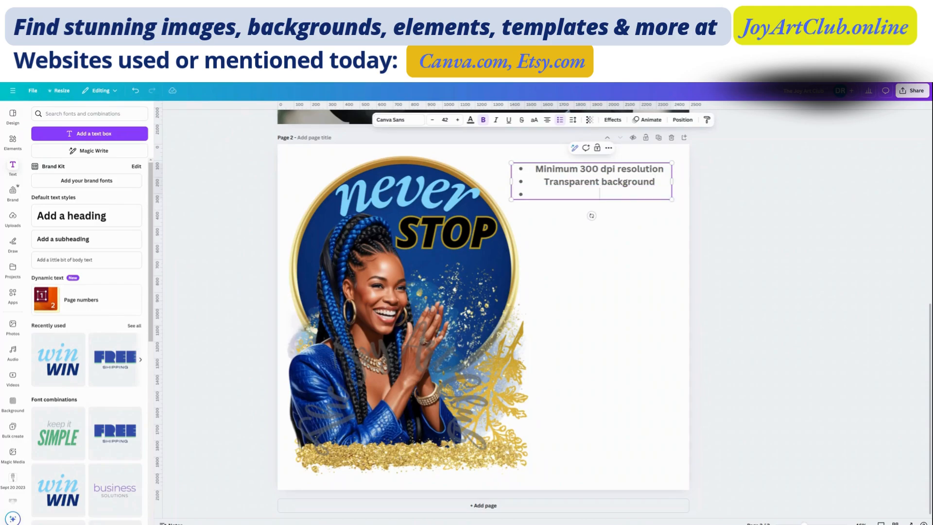
{"action": "type", "text": "Easy to use"}
Add the bullet "Upload into Canva to add elements" below "Easy to use".
{"action": "key", "text": "Return"}
{"action": "type", "text": "Upl"}
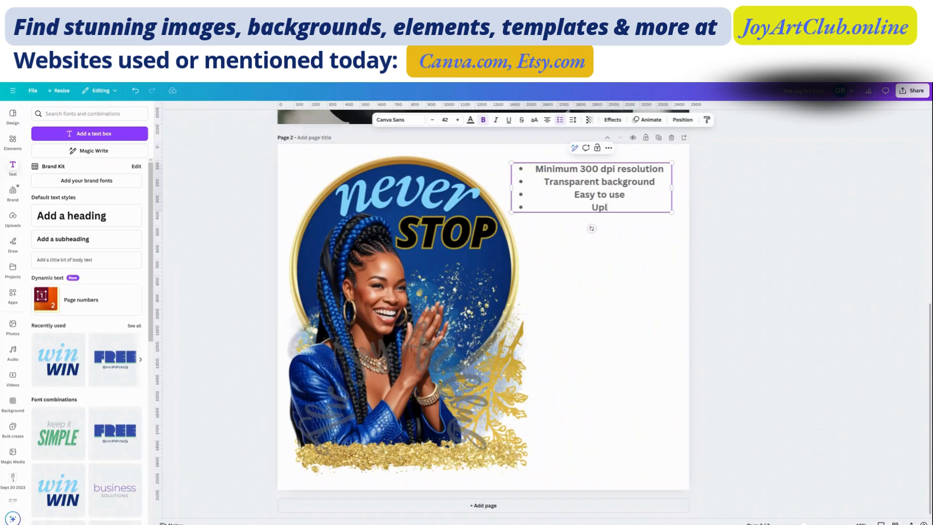
{"action": "type", "text": "oade in t"}
{"action": "key", "text": "BackSpace"}
{"action": "key", "text": "BackSpace"}
{"action": "key", "text": "BackSpace"}
{"action": "key", "text": "BackSpace"}
{"action": "key", "text": "BackSpace"}
{"action": "key", "text": "BackSpace"}
{"action": "type", "text": "n"}
{"action": "key", "text": "BackSpace"}
{"action": "type", "text": "into Canva to"}
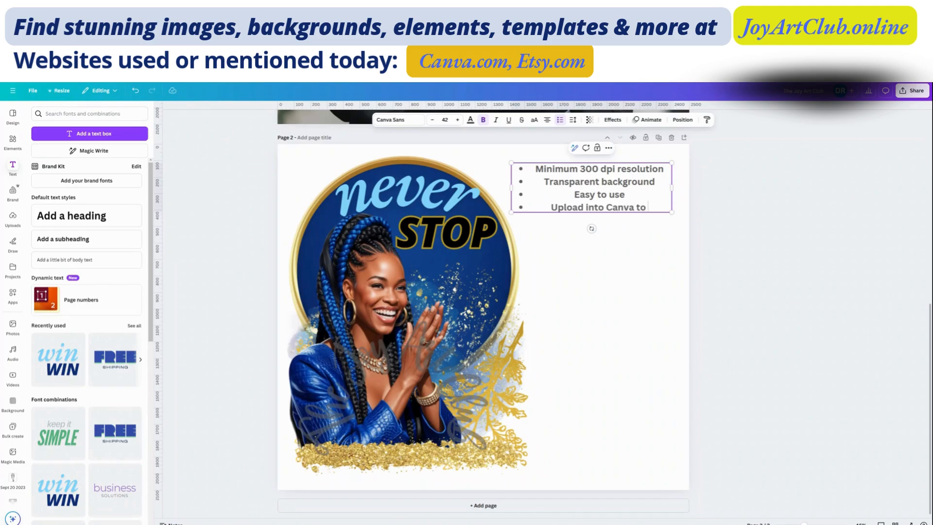
{"action": "type", "text": " add e"}
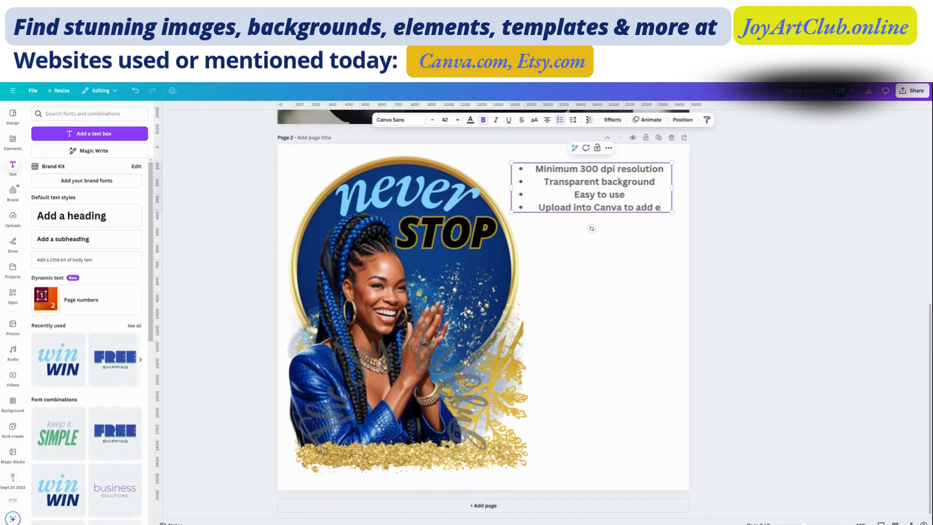
{"action": "type", "text": "lements"}
Add the bullets "Use a Tshirt Design" and "Use as Wall Art Design" at the end of the list.
{"action": "key", "text": "Return"}
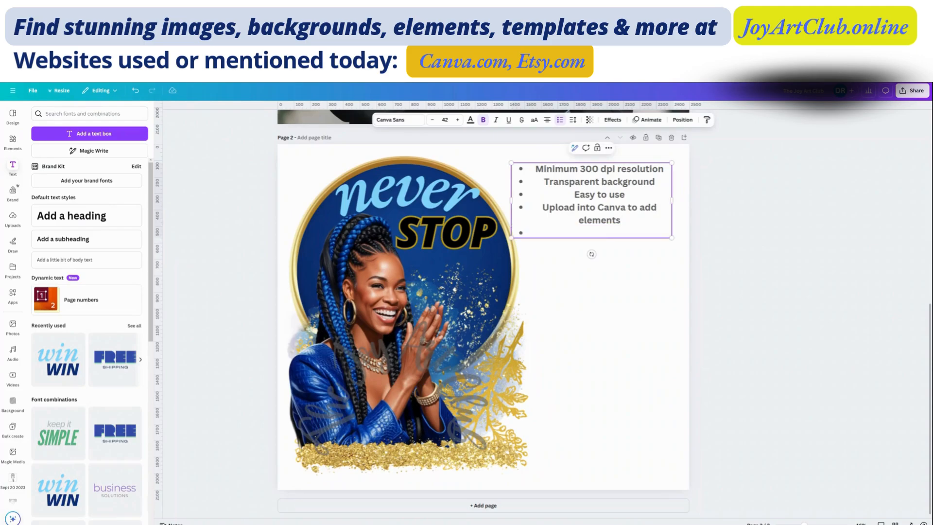
{"action": "type", "text": "Use a Tshirt Design"}
{"action": "key", "text": "Return"}
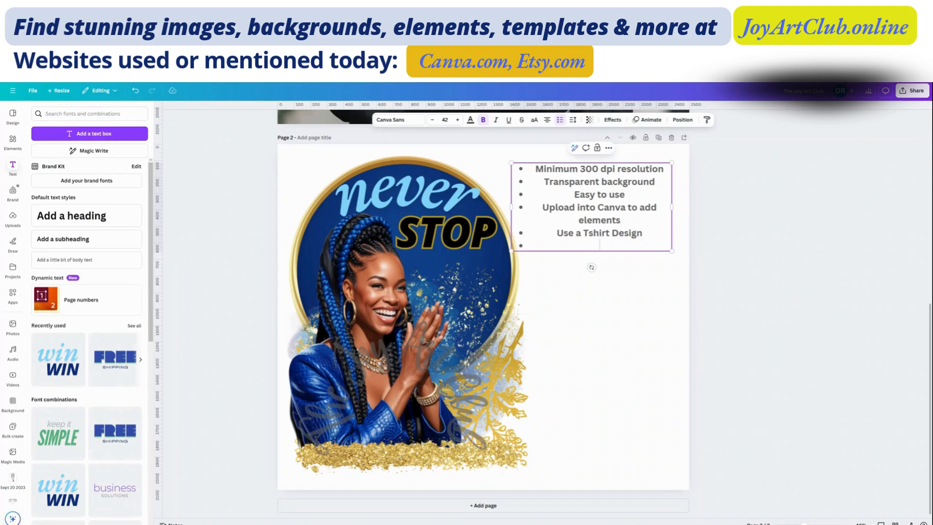
{"action": "type", "text": "Use as wall art"}
{"action": "key", "text": "BackSpace"}
{"action": "key", "text": "BackSpace"}
{"action": "key", "text": "BackSpace"}
{"action": "key", "text": "BackSpace"}
{"action": "key", "text": "BackSpace"}
{"action": "key", "text": "BackSpace"}
{"action": "key", "text": "BackSpace"}
{"action": "key", "text": "BackSpace"}
{"action": "key", "text": "BackSpace"}
{"action": "type", "text": "Wall Art Design"}
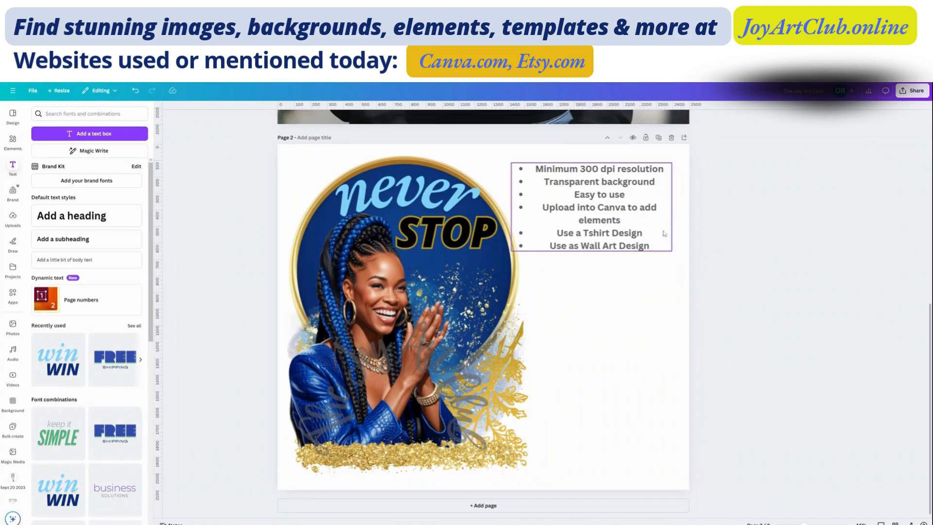
Left-align the bulleted list and increase its line spacing.
{"action": "left_click_drag", "start_coordinate": [650, 246], "coordinate": [656, 248]}
{"action": "left_click", "coordinate": [546, 120]}
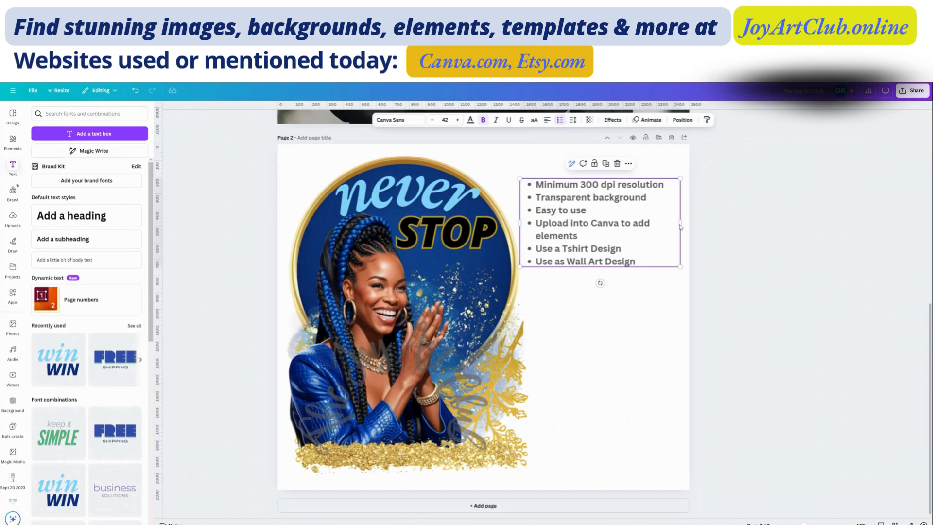
{"action": "left_click", "coordinate": [574, 121]}
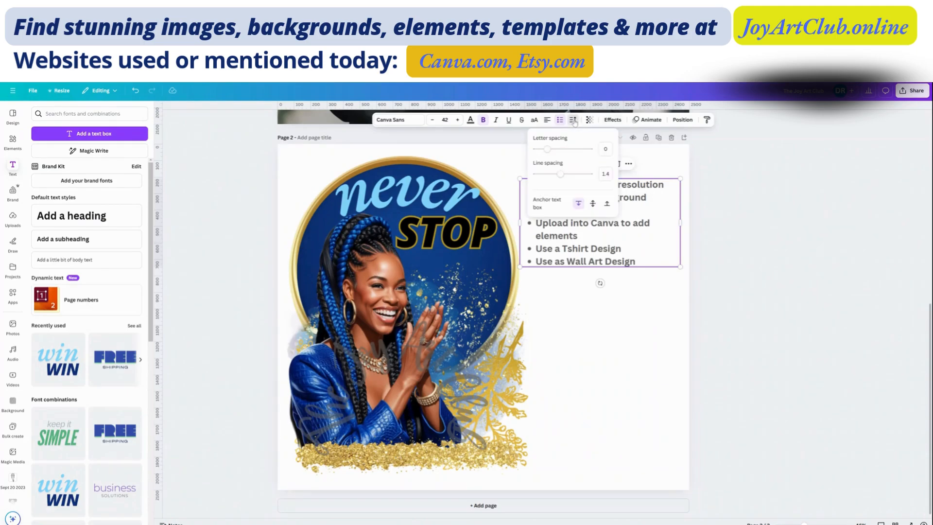
{"action": "left_click_drag", "start_coordinate": [561, 176], "coordinate": [578, 183]}
{"action": "left_click", "coordinate": [642, 371]}
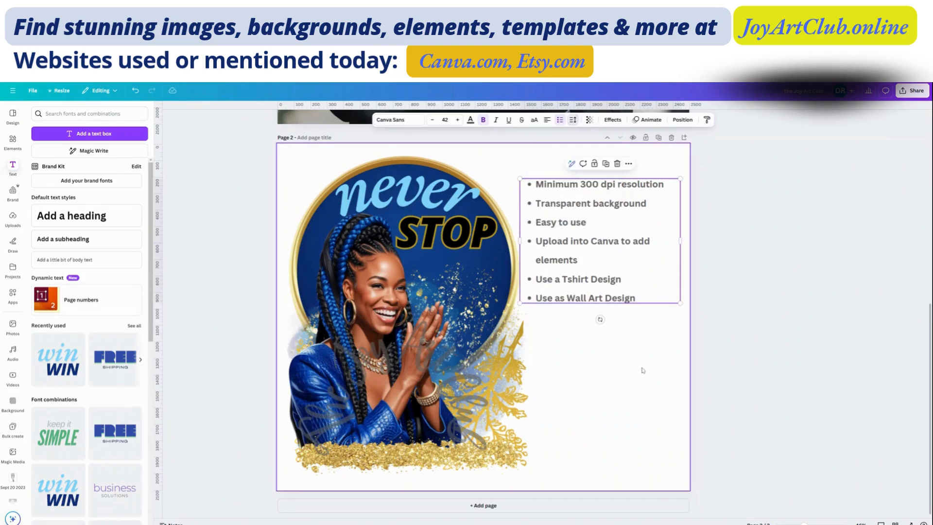
Move the bulleted list lower beside the design and narrow its text box to fit within the page.
{"action": "left_click_drag", "start_coordinate": [647, 283], "coordinate": [658, 310]}
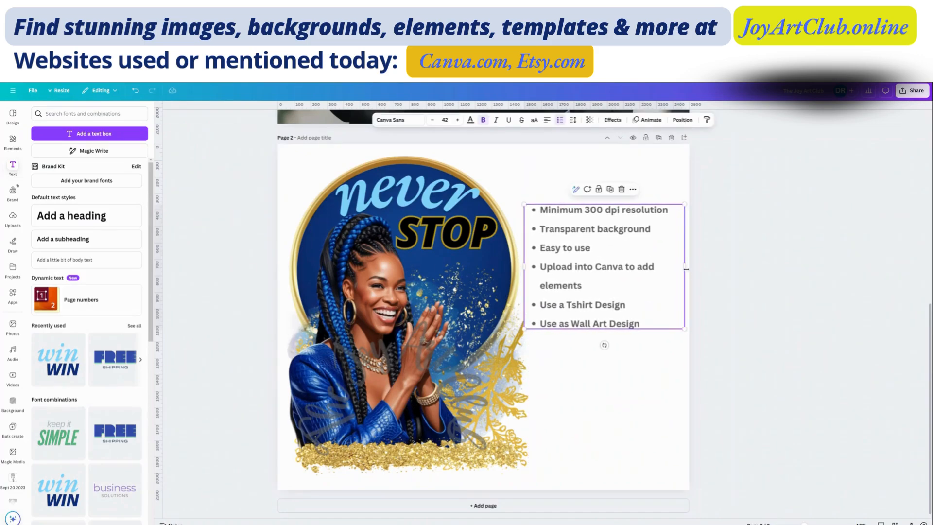
{"action": "mouse_move", "coordinate": [671, 268]}
{"action": "left_mouse_down"}
{"action": "mouse_move", "coordinate": [658, 269]}
{"action": "mouse_move", "coordinate": [669, 268]}
{"action": "left_mouse_up"}
Apply the Background text effect to the bulleted list in golden yellow.
{"action": "left_click", "coordinate": [613, 120]}
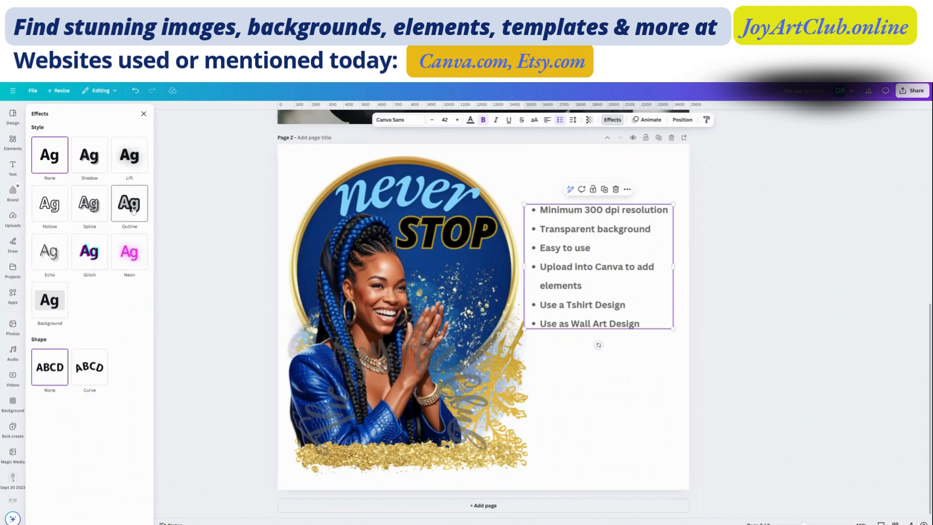
{"action": "left_click", "coordinate": [51, 305]}
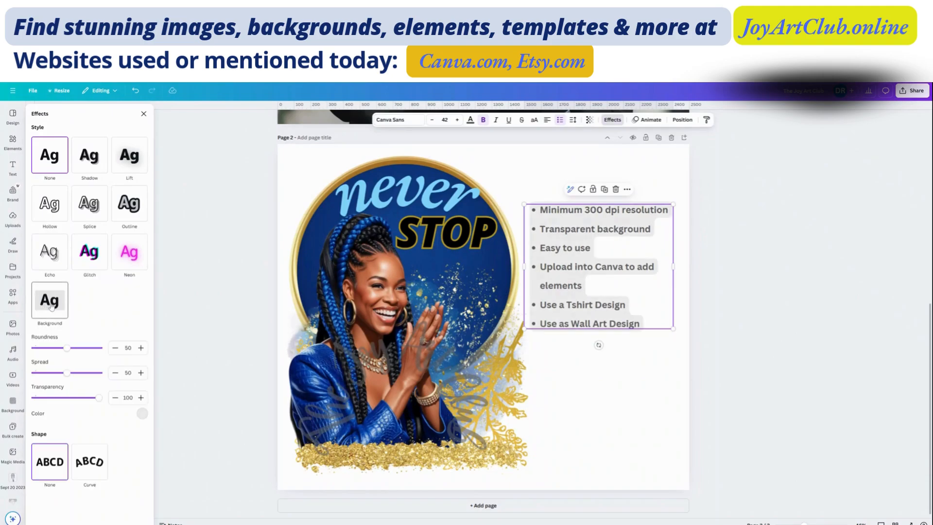
{"action": "left_click", "coordinate": [143, 415]}
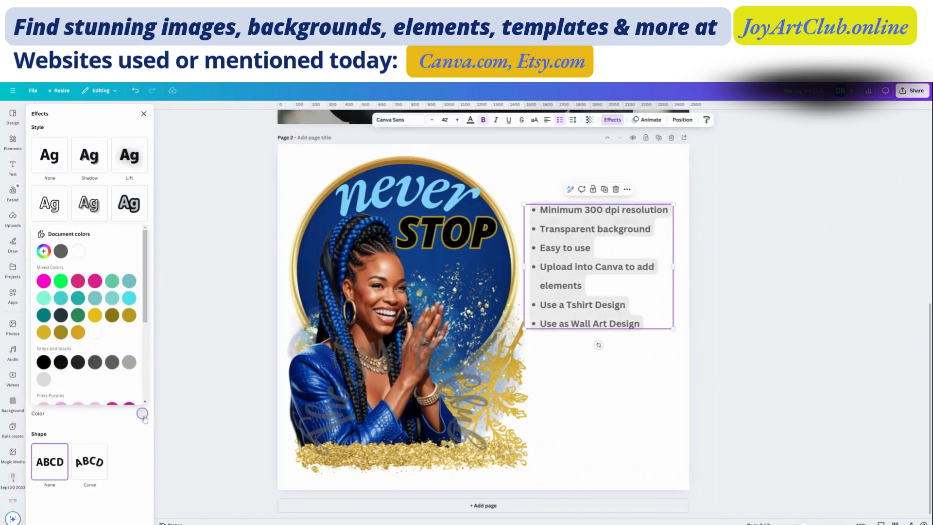
{"action": "left_click", "coordinate": [95, 316]}
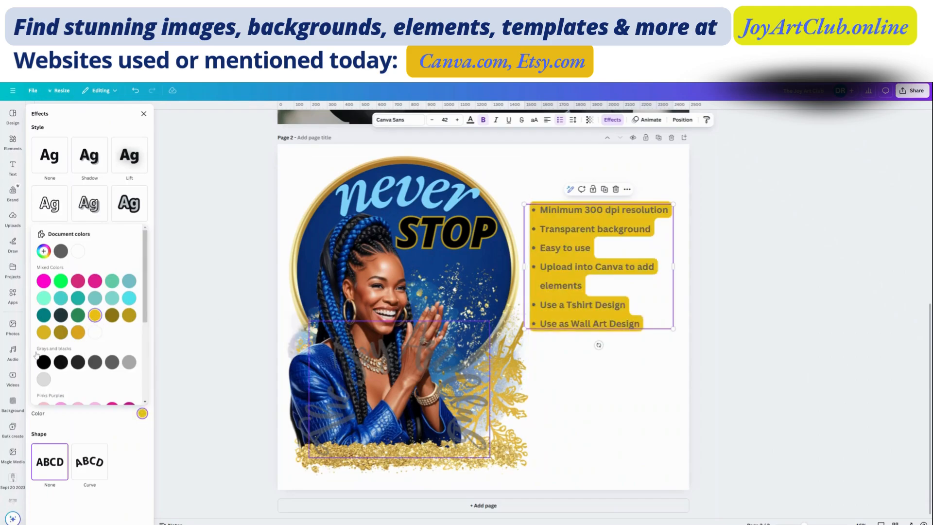
Change the bulleted list's background effect color to light teal and move the list slightly lower beside the design.
{"action": "scroll", "coordinate": [103, 299], "scroll_direction": "down", "scroll_amount": 1}
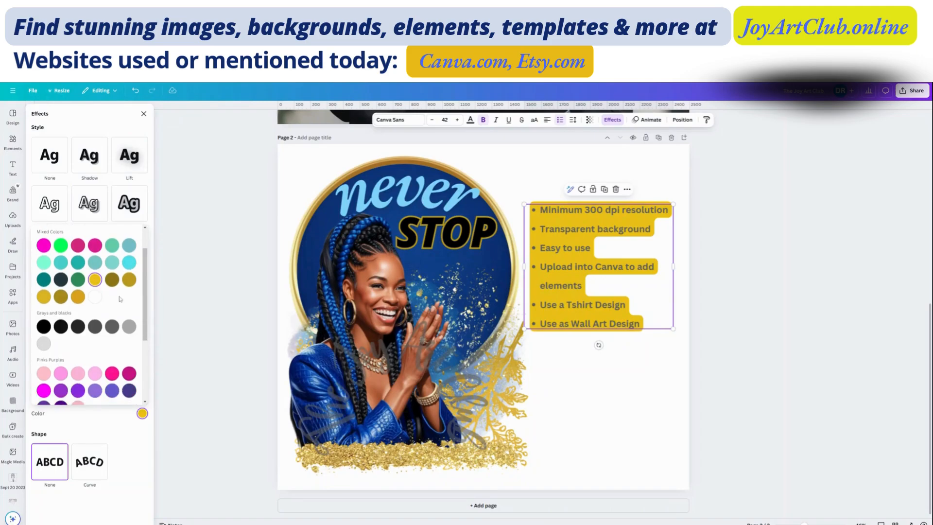
{"action": "left_click", "coordinate": [129, 245]}
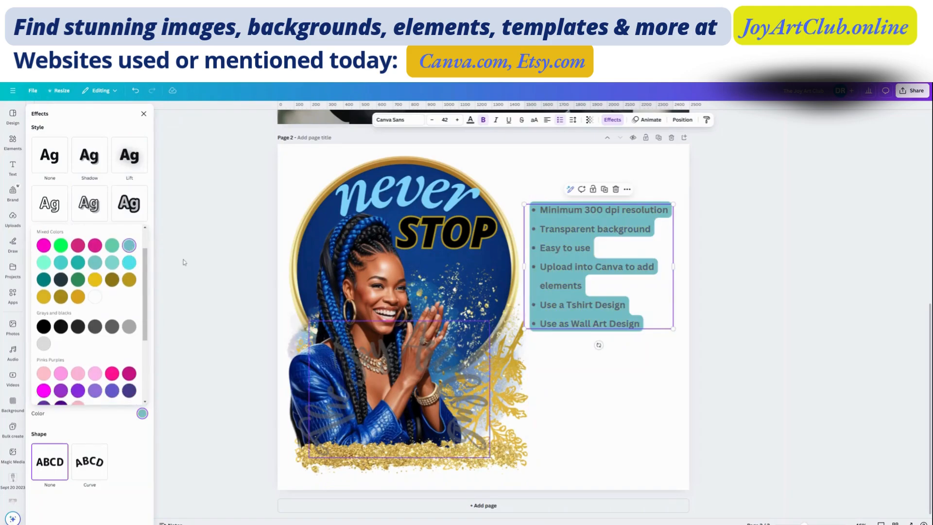
{"action": "left_click", "coordinate": [117, 263]}
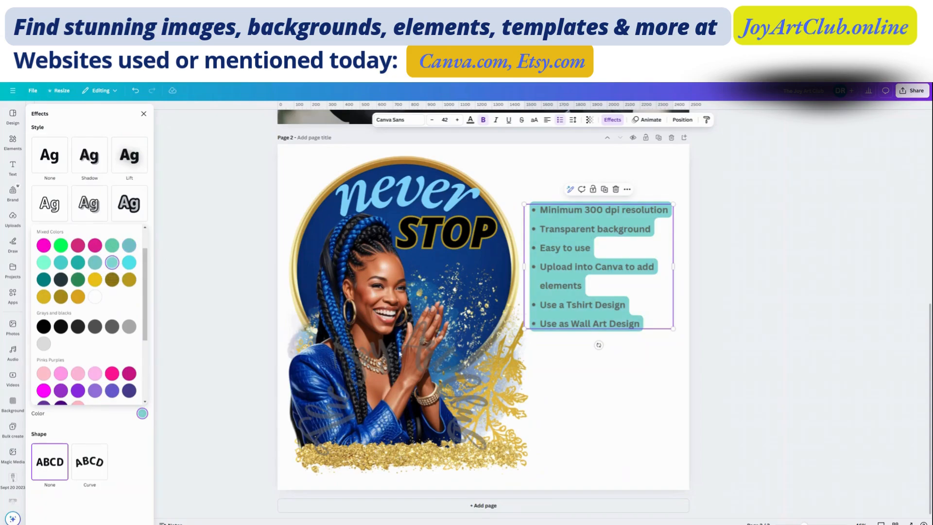
{"action": "scroll", "coordinate": [97, 311], "scroll_direction": "down", "scroll_amount": 2}
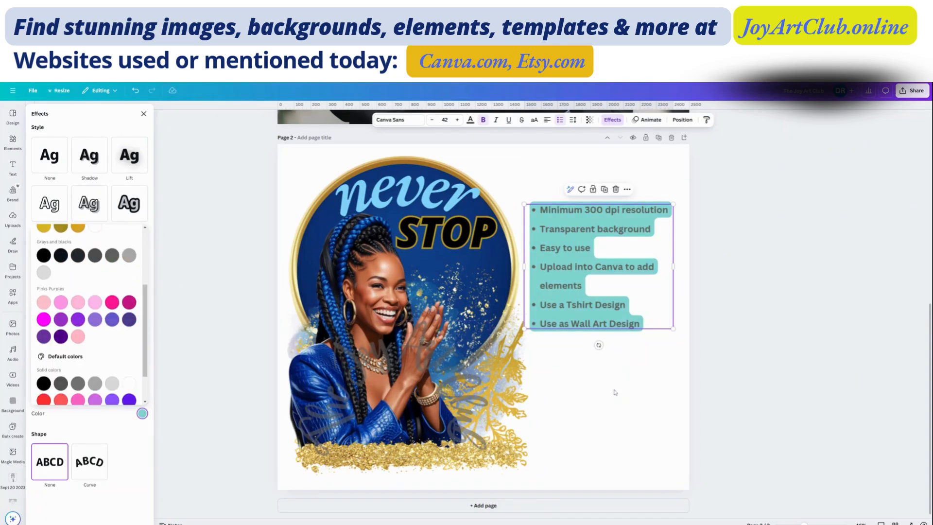
{"action": "left_click", "coordinate": [615, 393]}
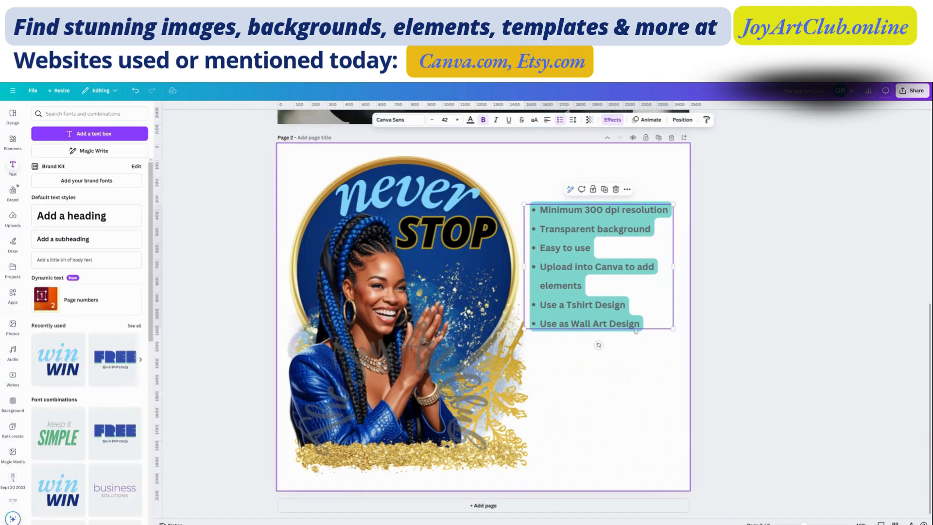
{"action": "left_click_drag", "start_coordinate": [622, 300], "coordinate": [622, 325]}
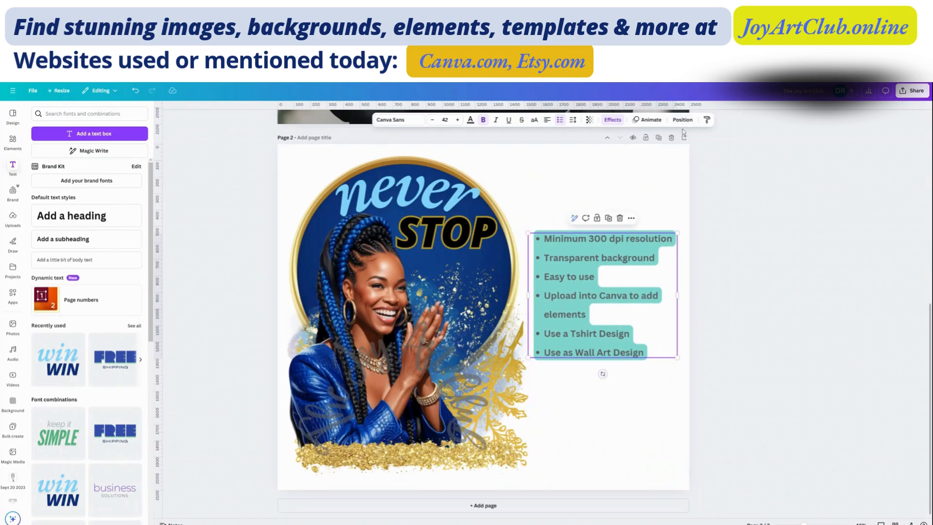
Duplicate the product features page and set the copy's page background to black.
{"action": "left_click", "coordinate": [658, 138]}
{"action": "left_click", "coordinate": [650, 178]}
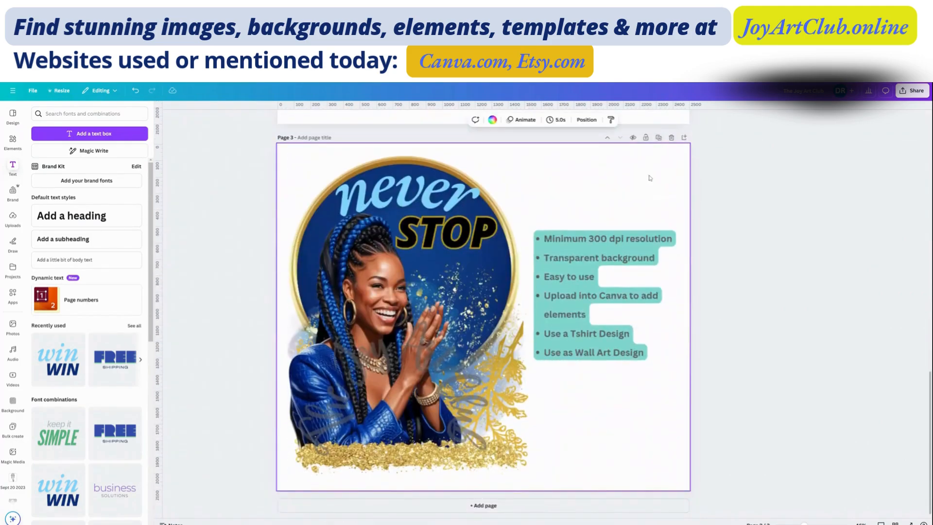
{"action": "left_click", "coordinate": [490, 121]}
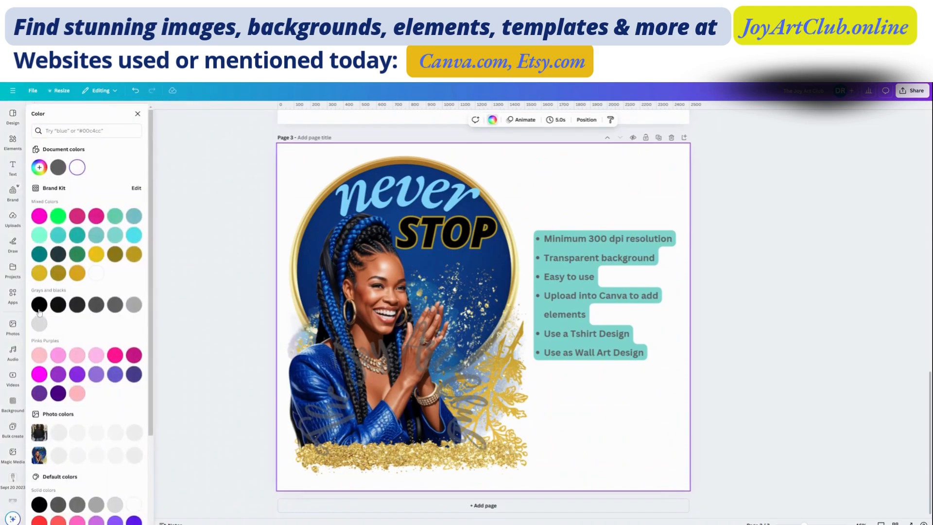
{"action": "left_click", "coordinate": [39, 304]}
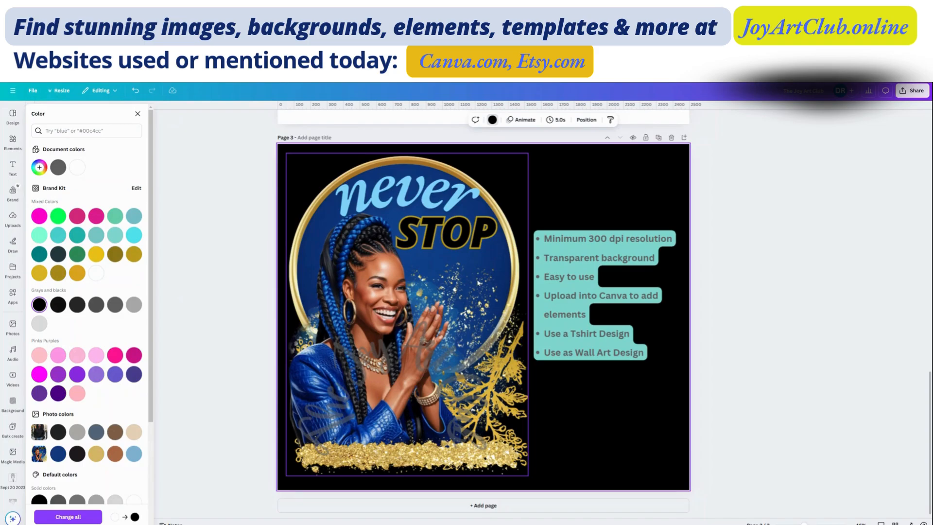
{"action": "scroll", "coordinate": [480, 283], "scroll_direction": "up", "scroll_amount": 6}
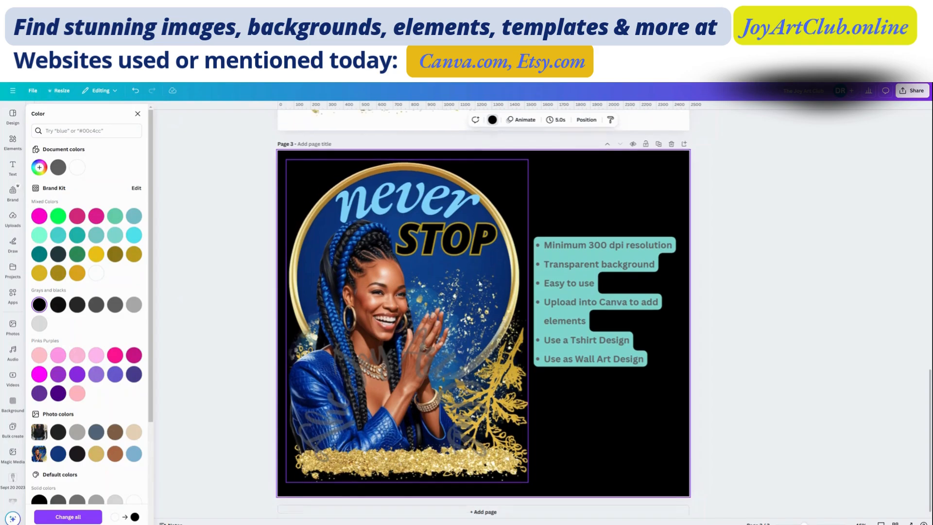
{"action": "scroll", "coordinate": [492, 243], "scroll_direction": "up", "scroll_amount": 6}
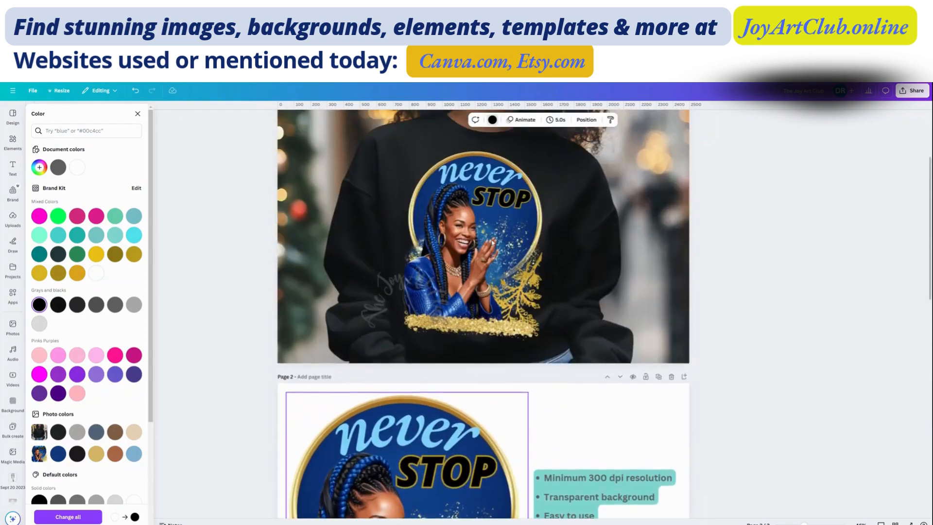